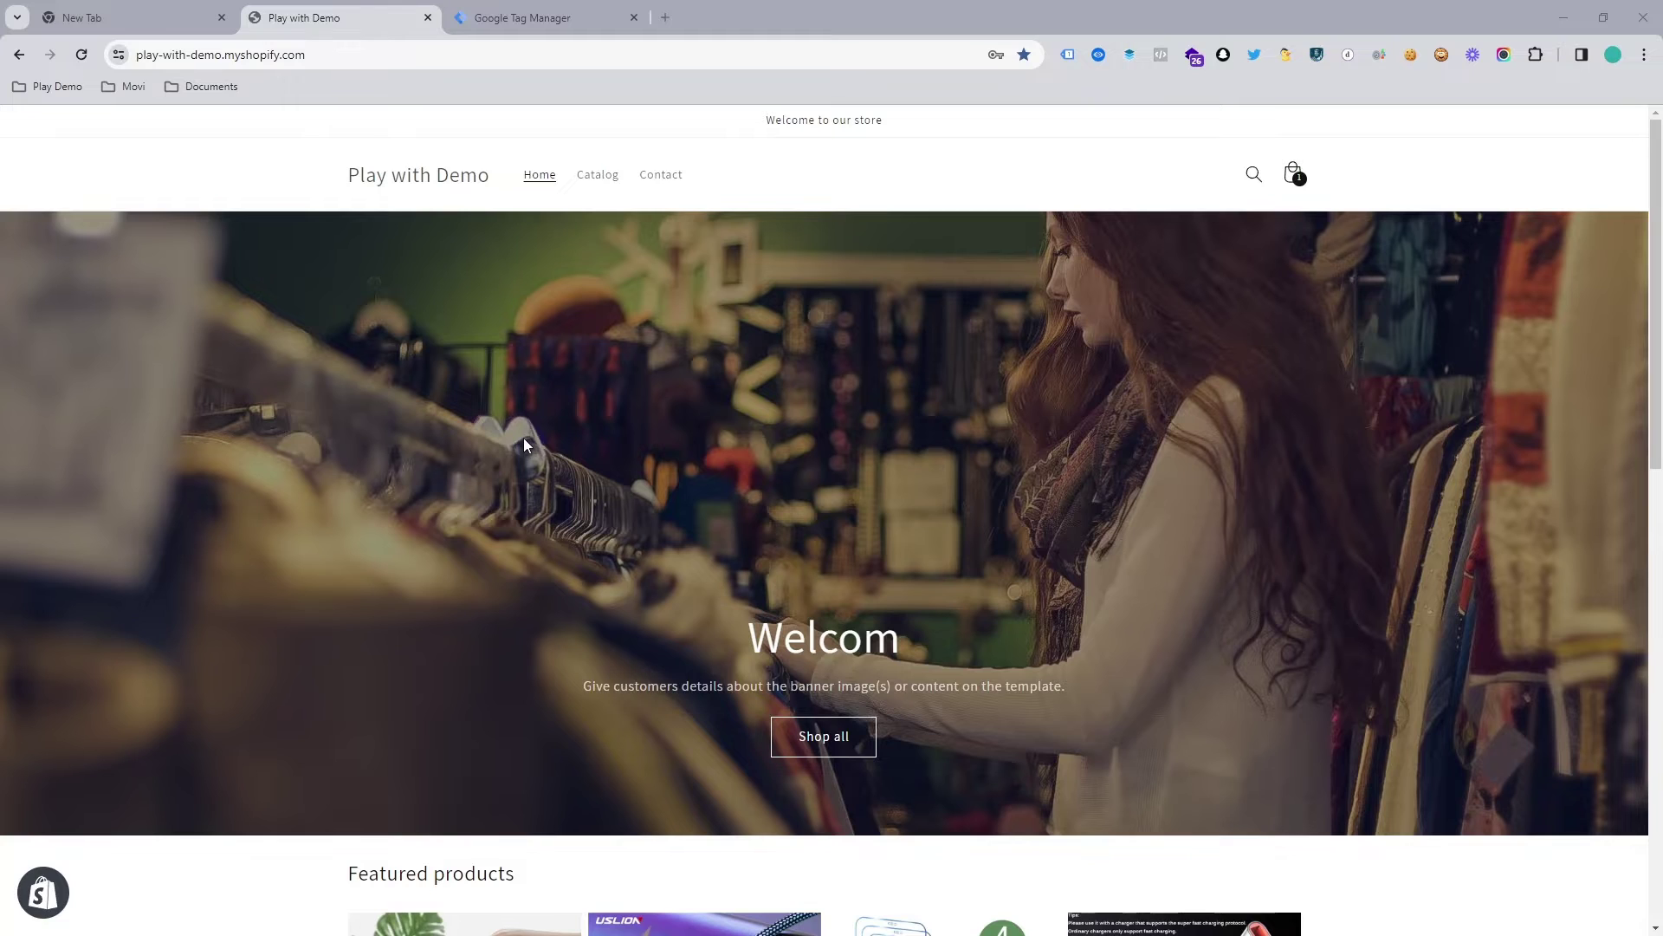
Start GTM preview and connect Tag Assistant to play-with-demo.myshopify.com, then dismiss the Connected notice
left_click(533, 18)
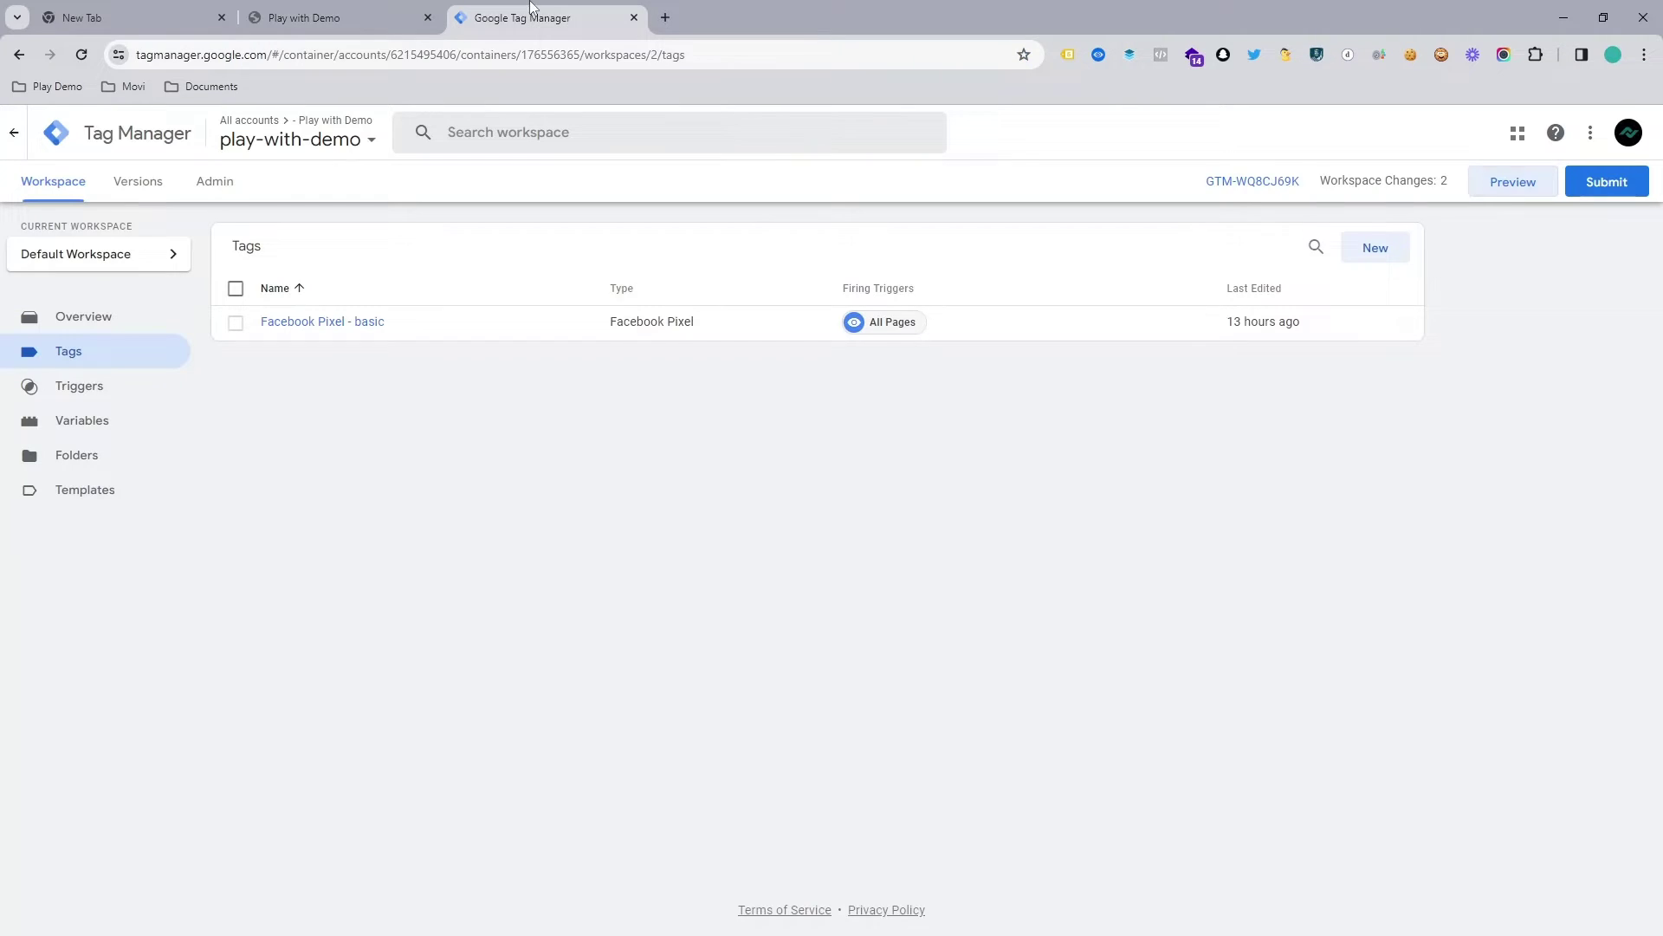
left_click(1478, 179)
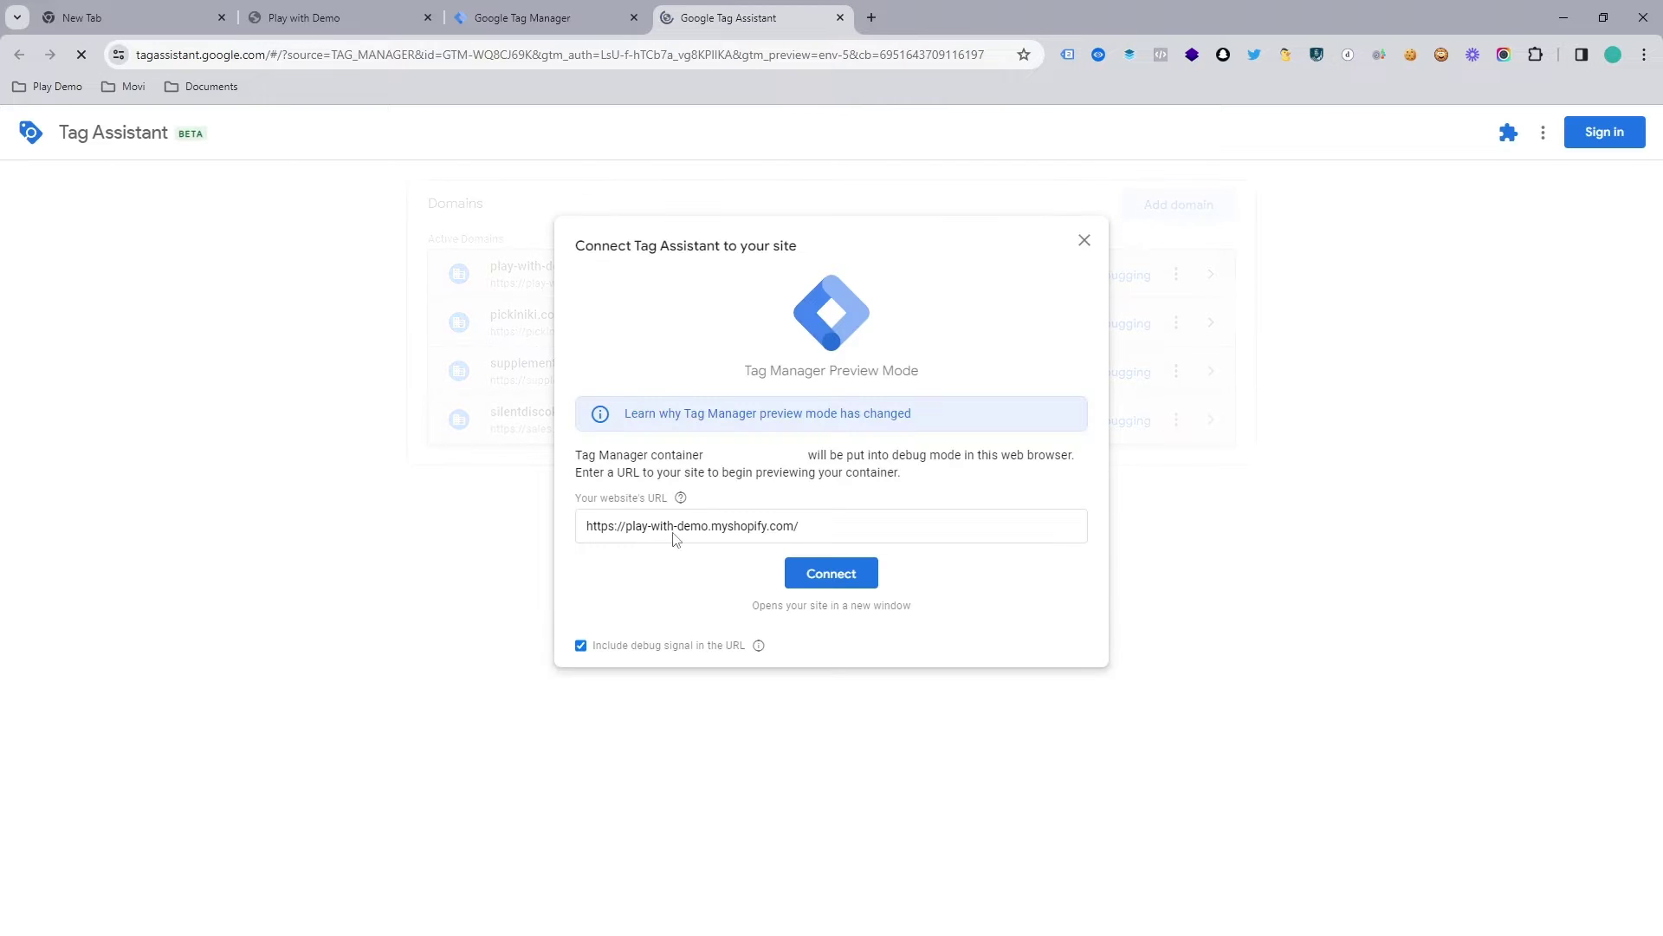
left_click(830, 574)
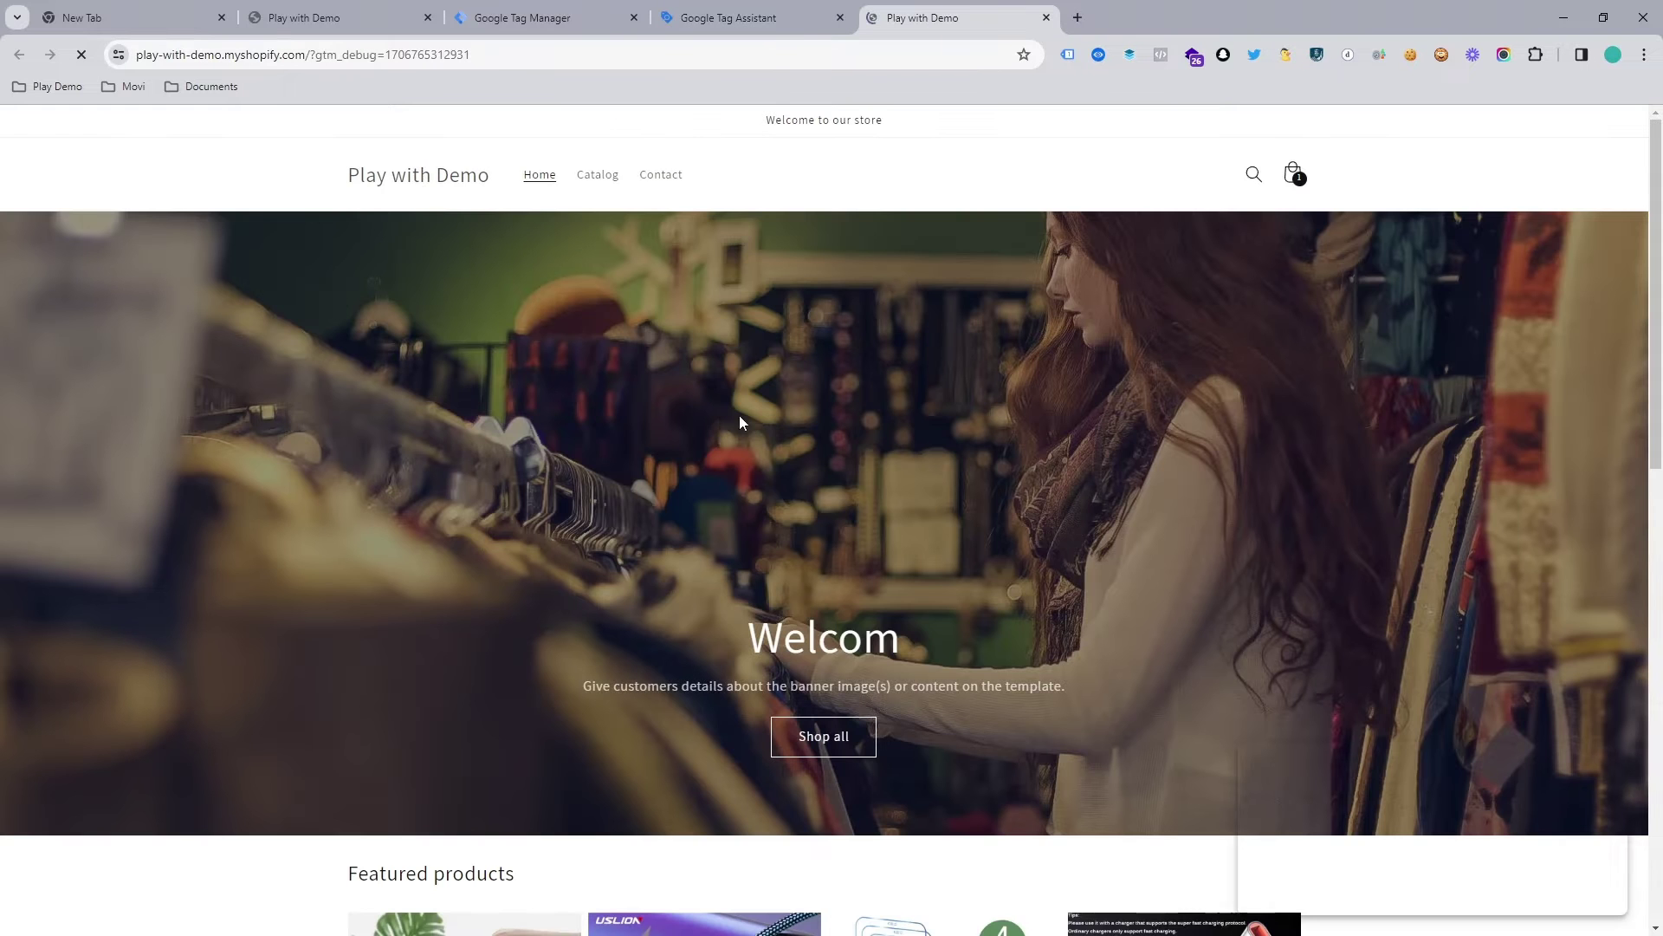
scroll(709, 425, "down", 8)
left_click(738, 18)
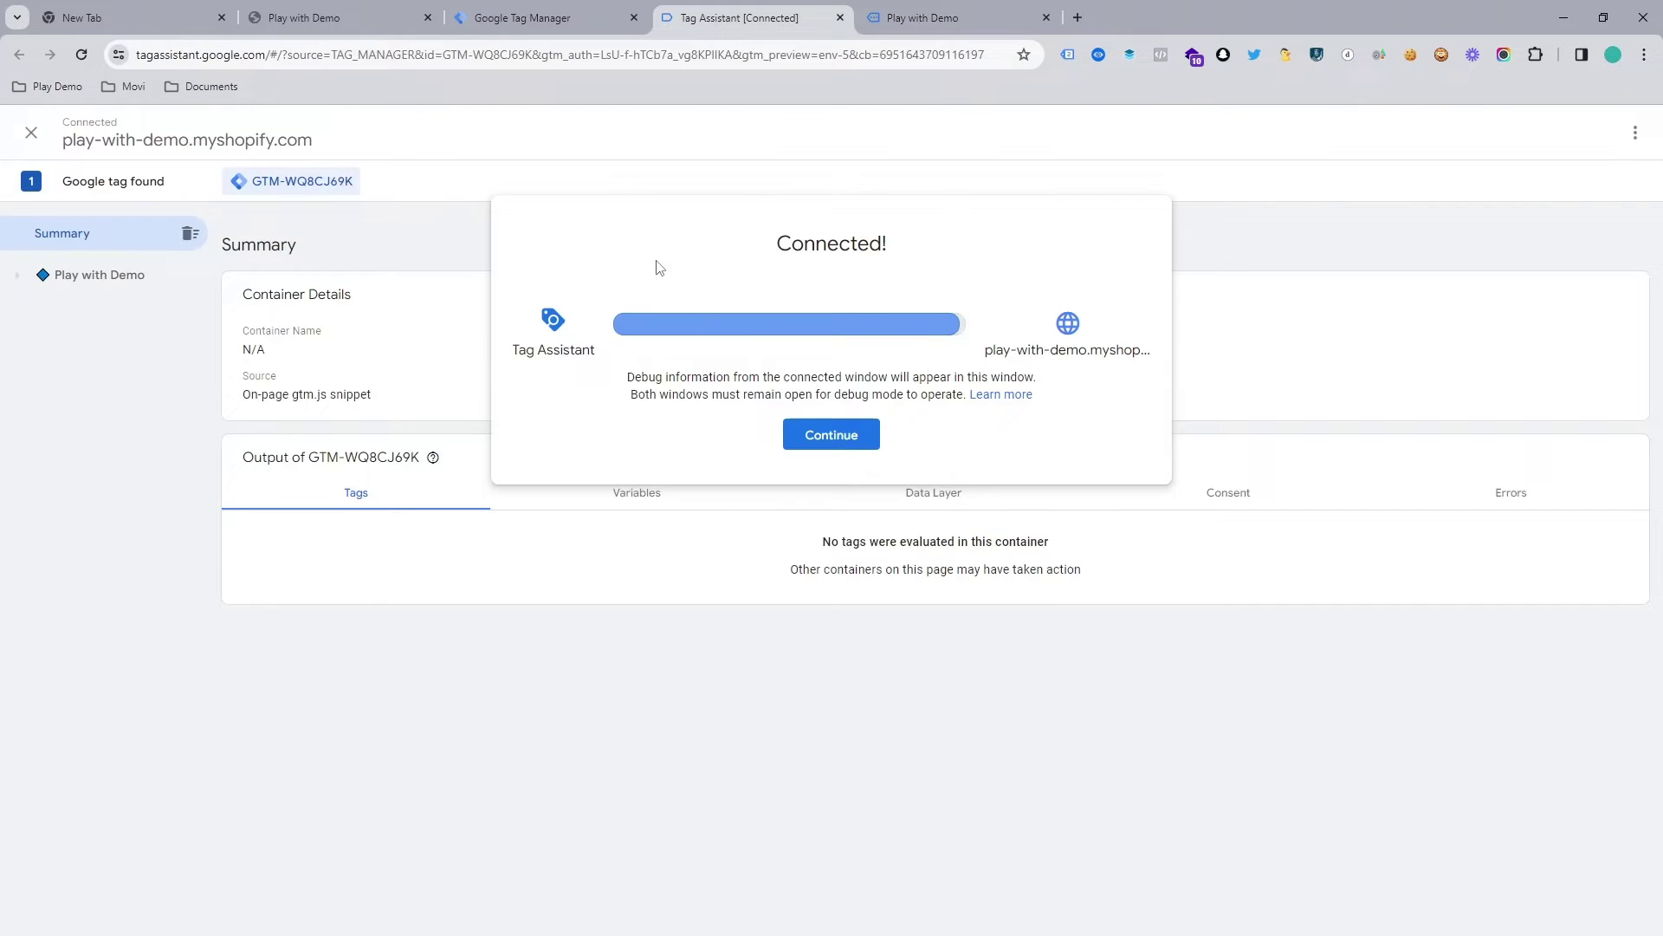
left_click(825, 434)
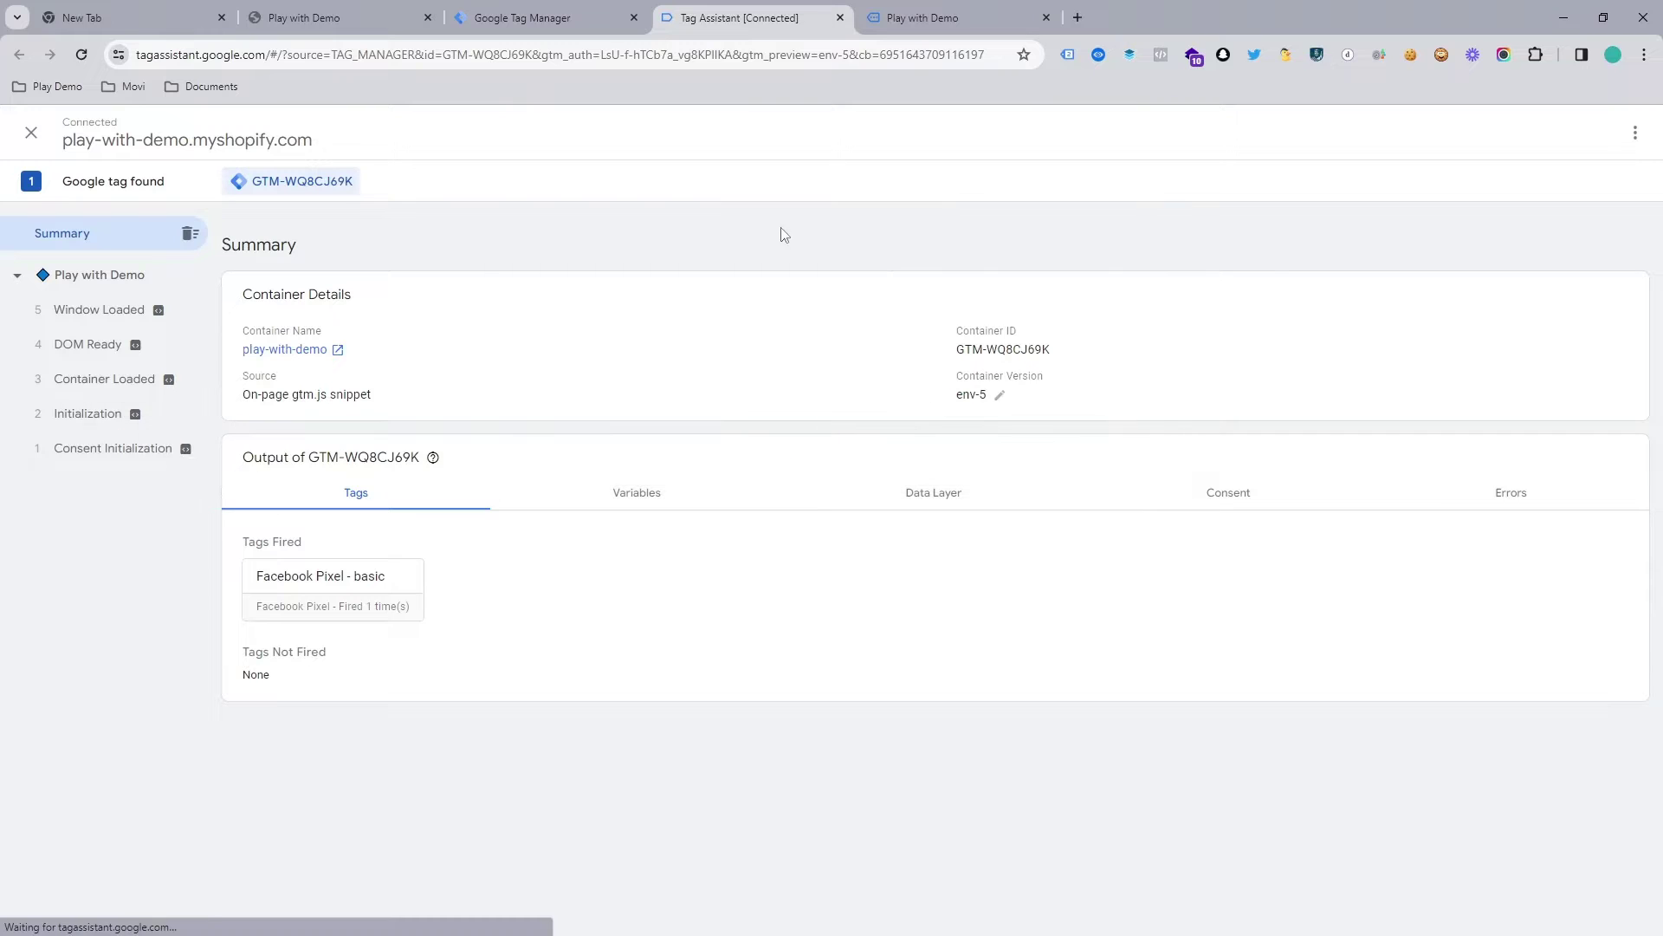
Open the Nano Tape product page and confirm Tag Assistant logs its events, then return to the home tab
left_click(920, 18)
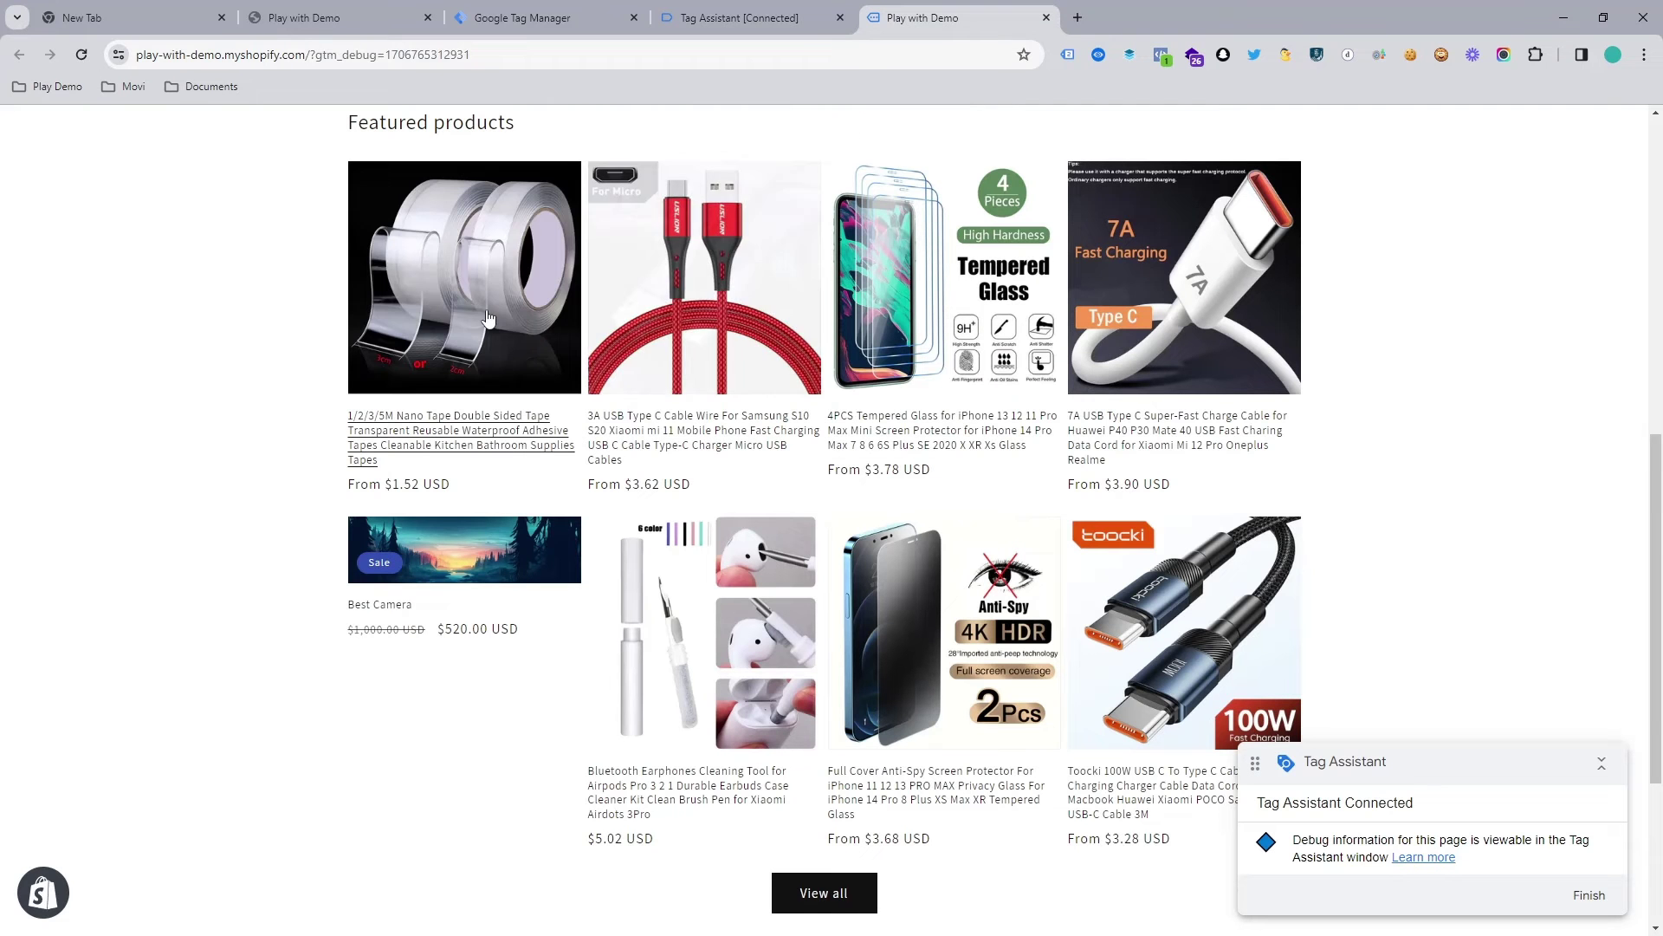
left_click(442, 294)
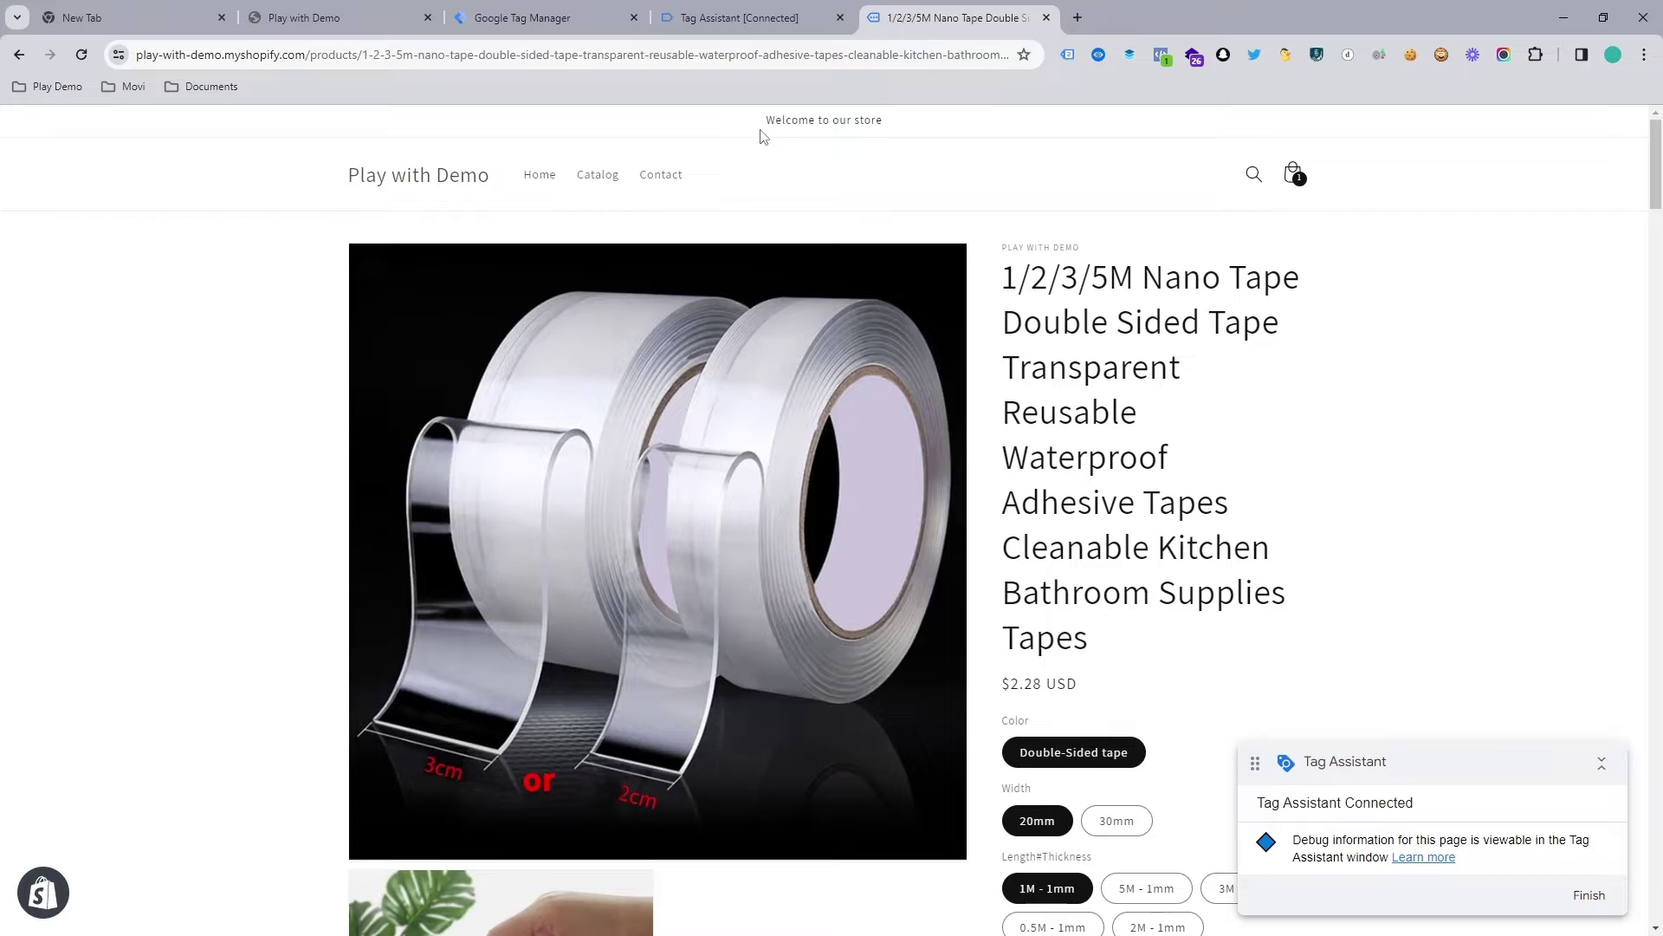
left_click(771, 8)
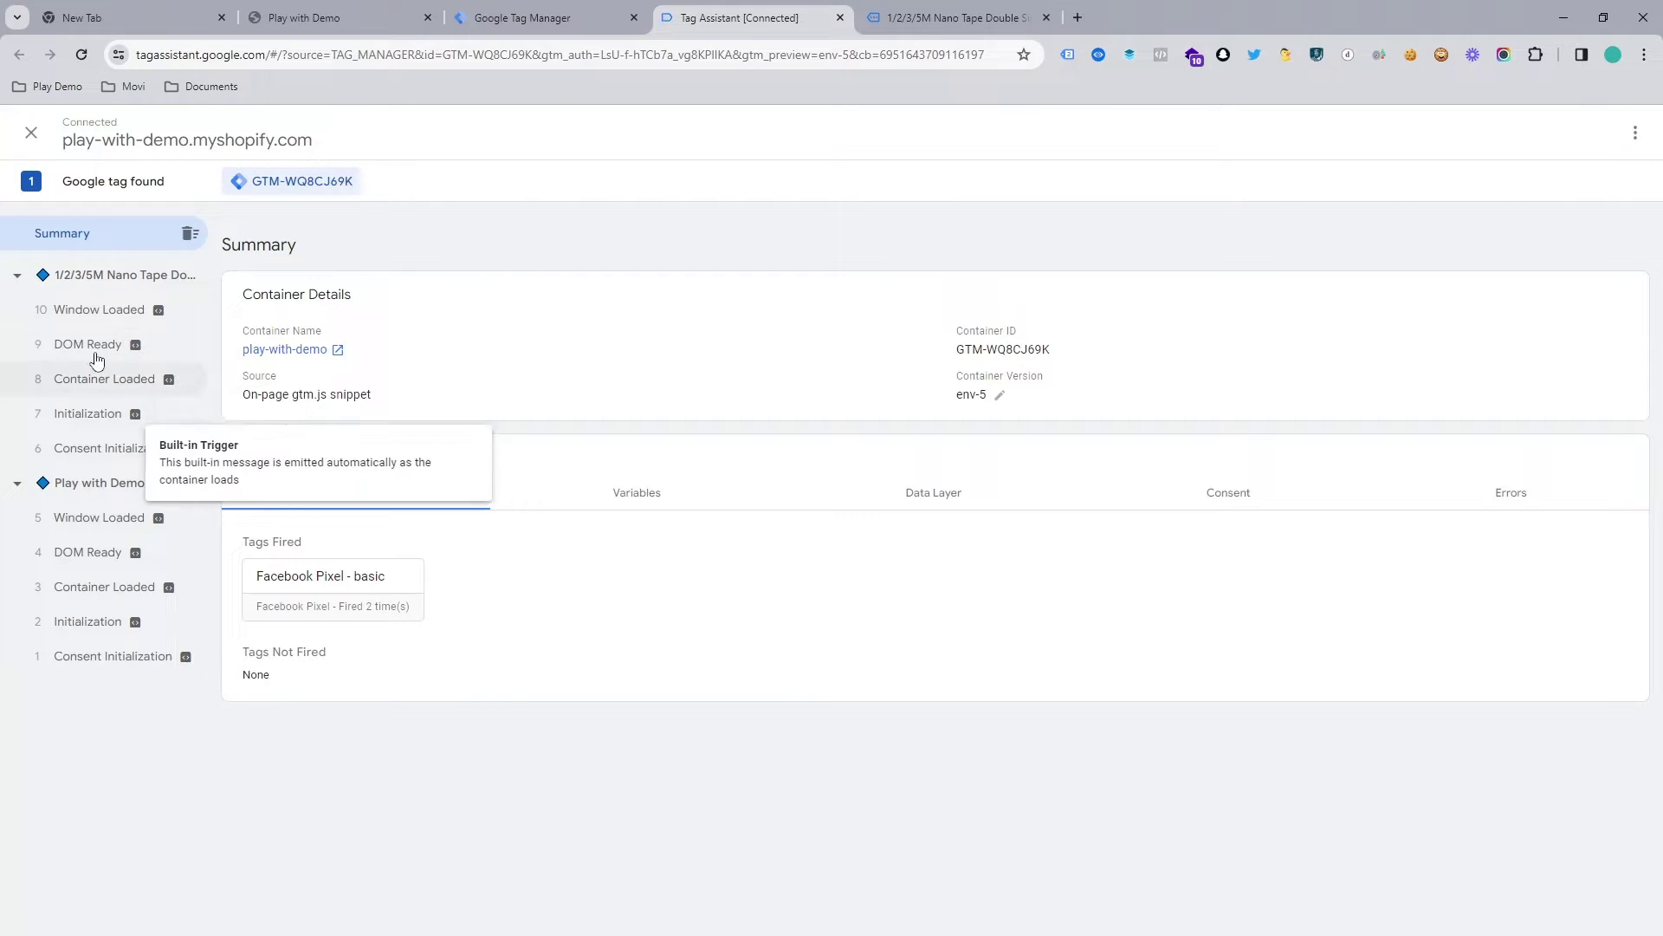
left_click(953, 17)
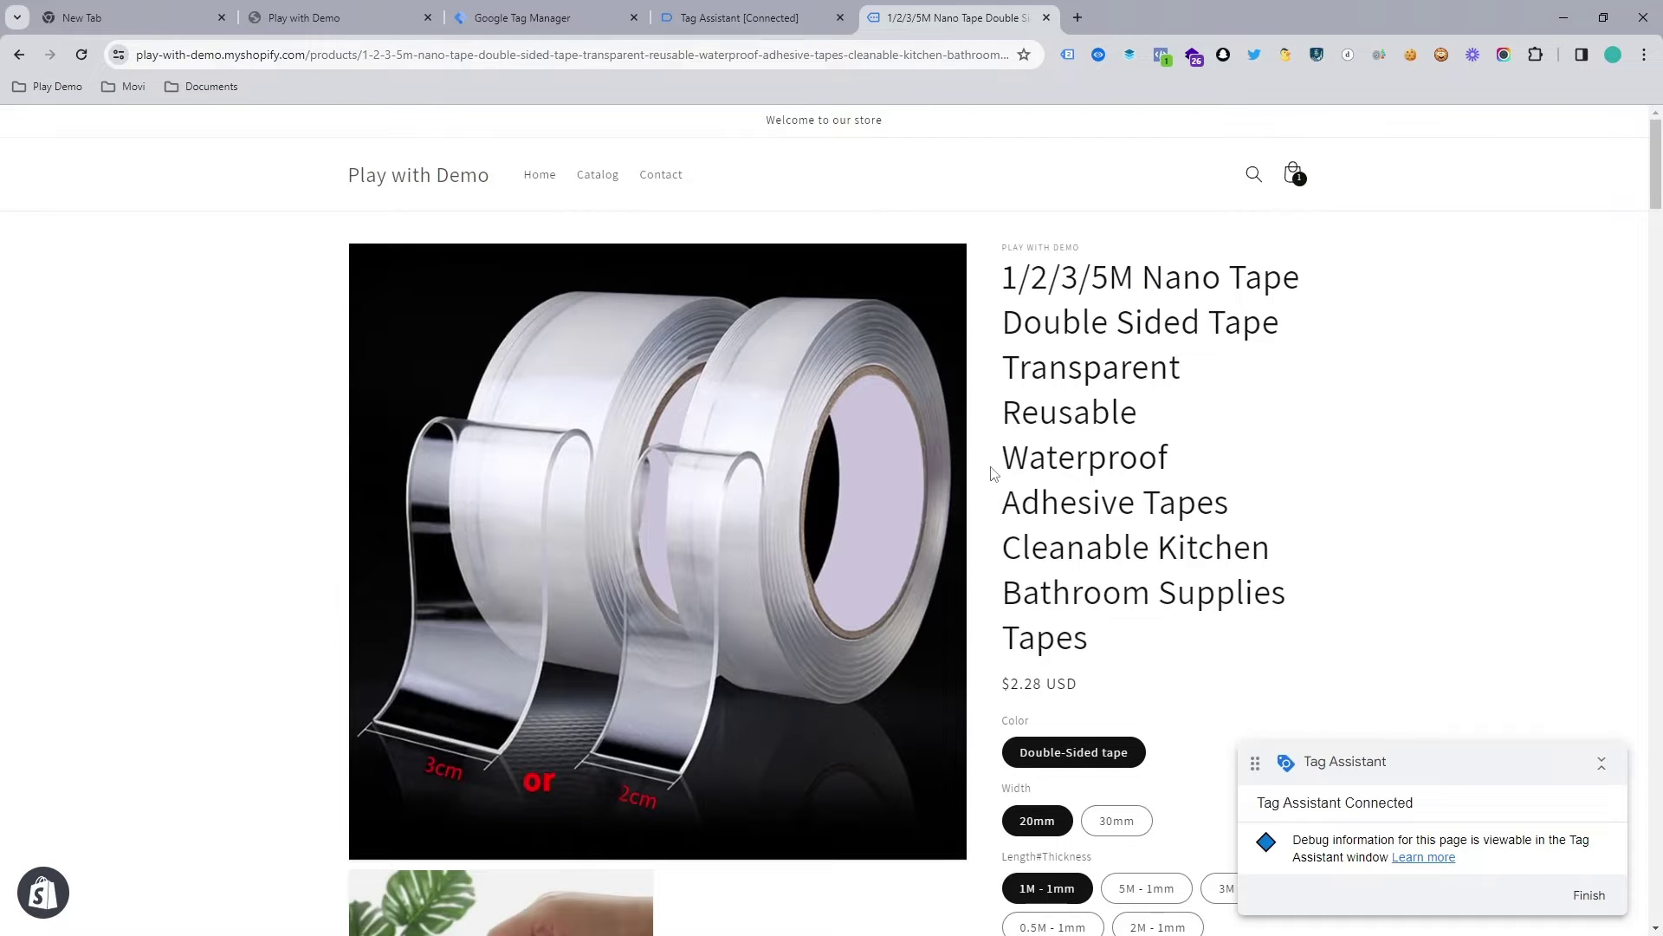
scroll(1010, 511, "down", 8)
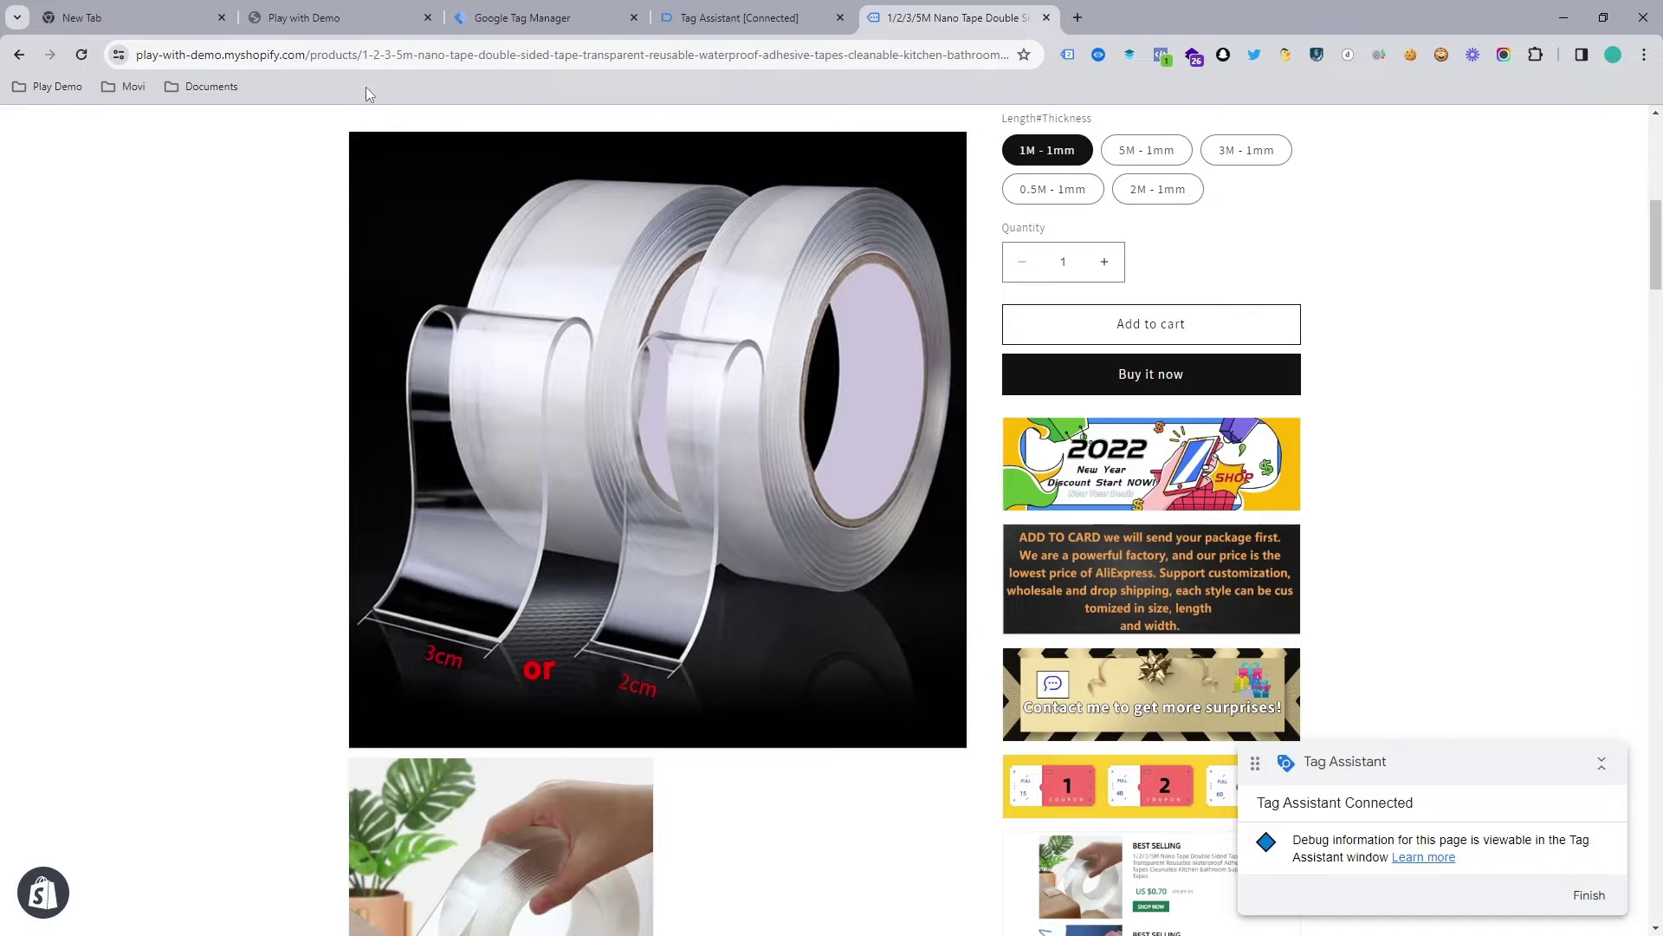
left_click(319, 7)
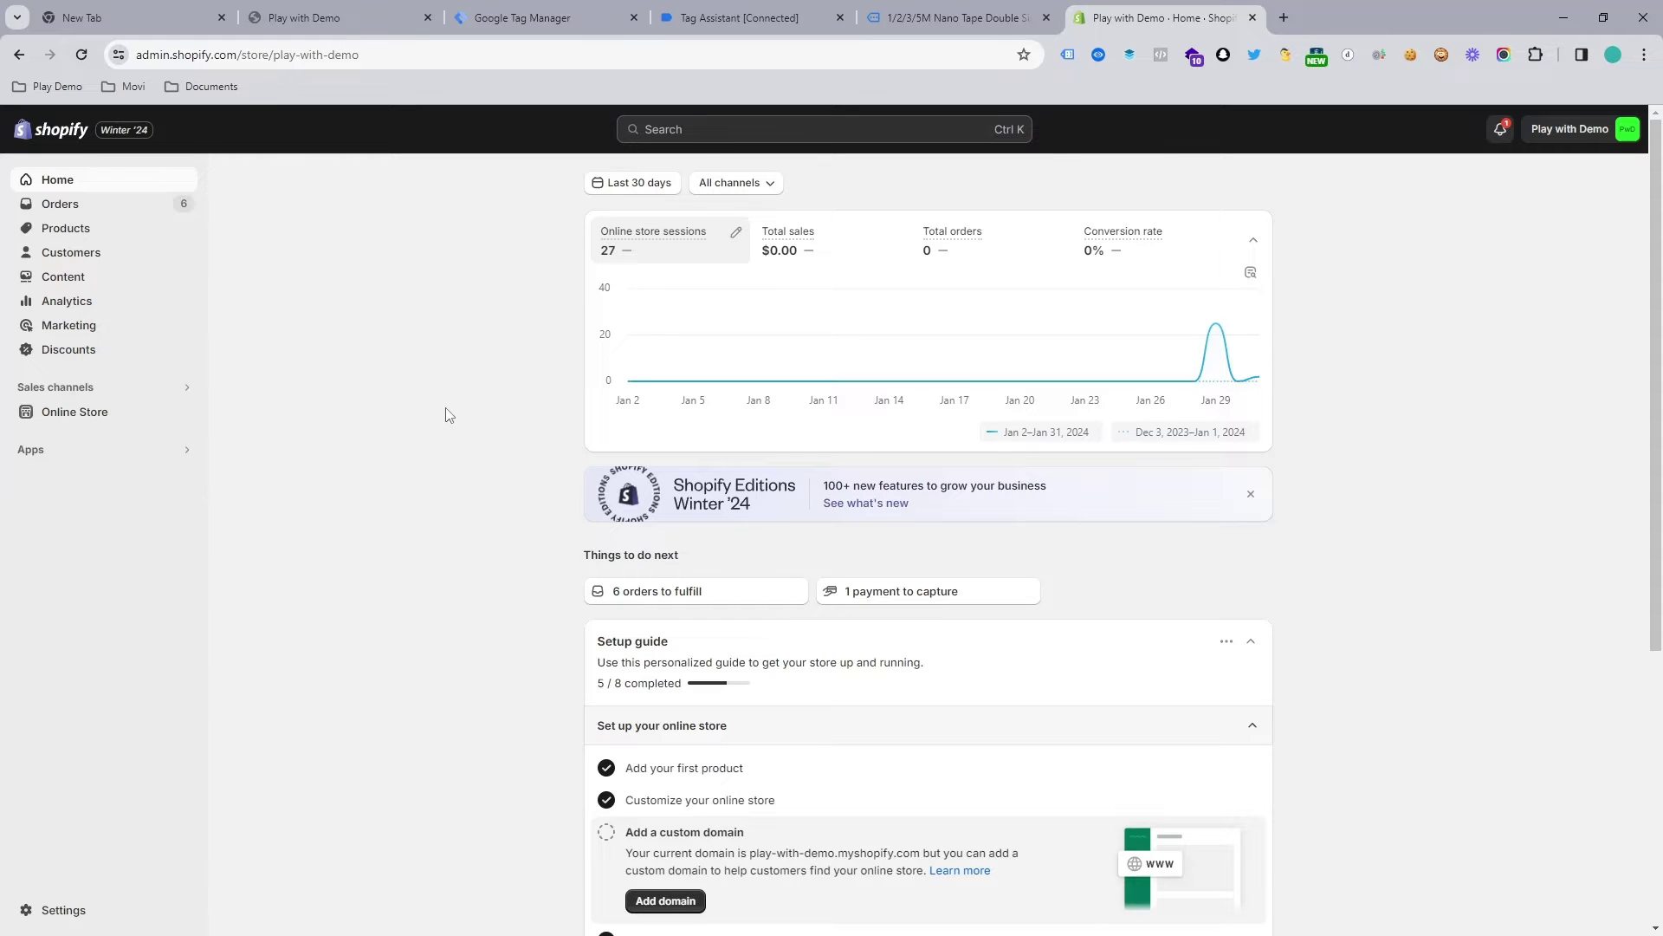
Open Edit code for the Dawn theme from Online Store themes
left_click(72, 416)
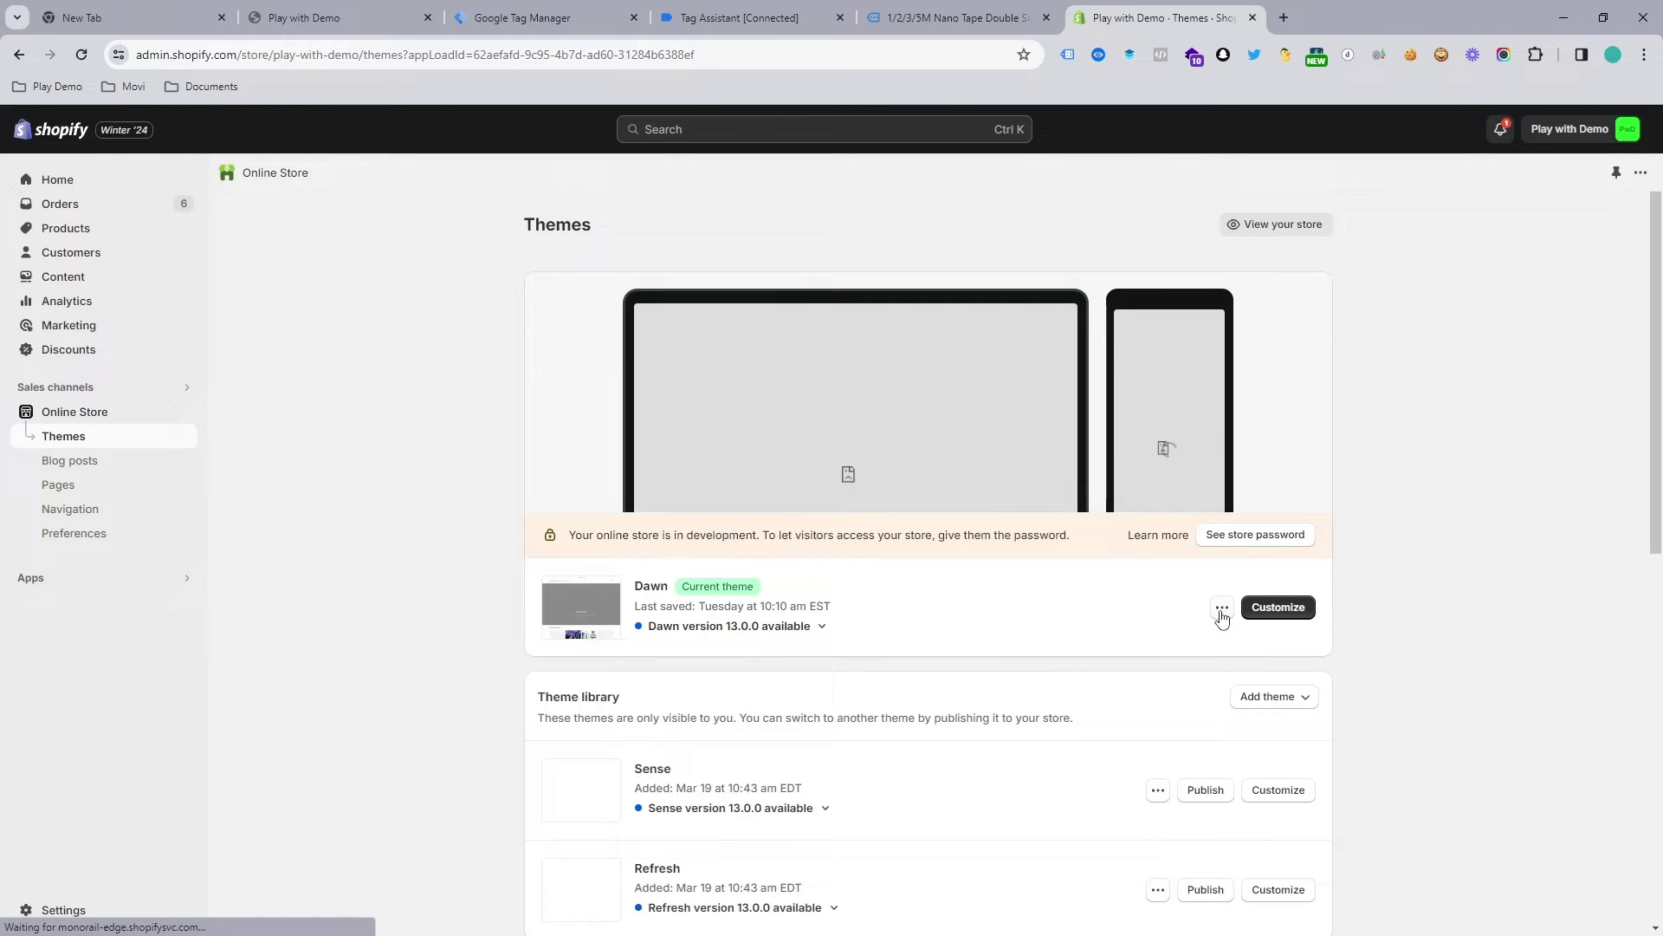
left_click(1222, 609)
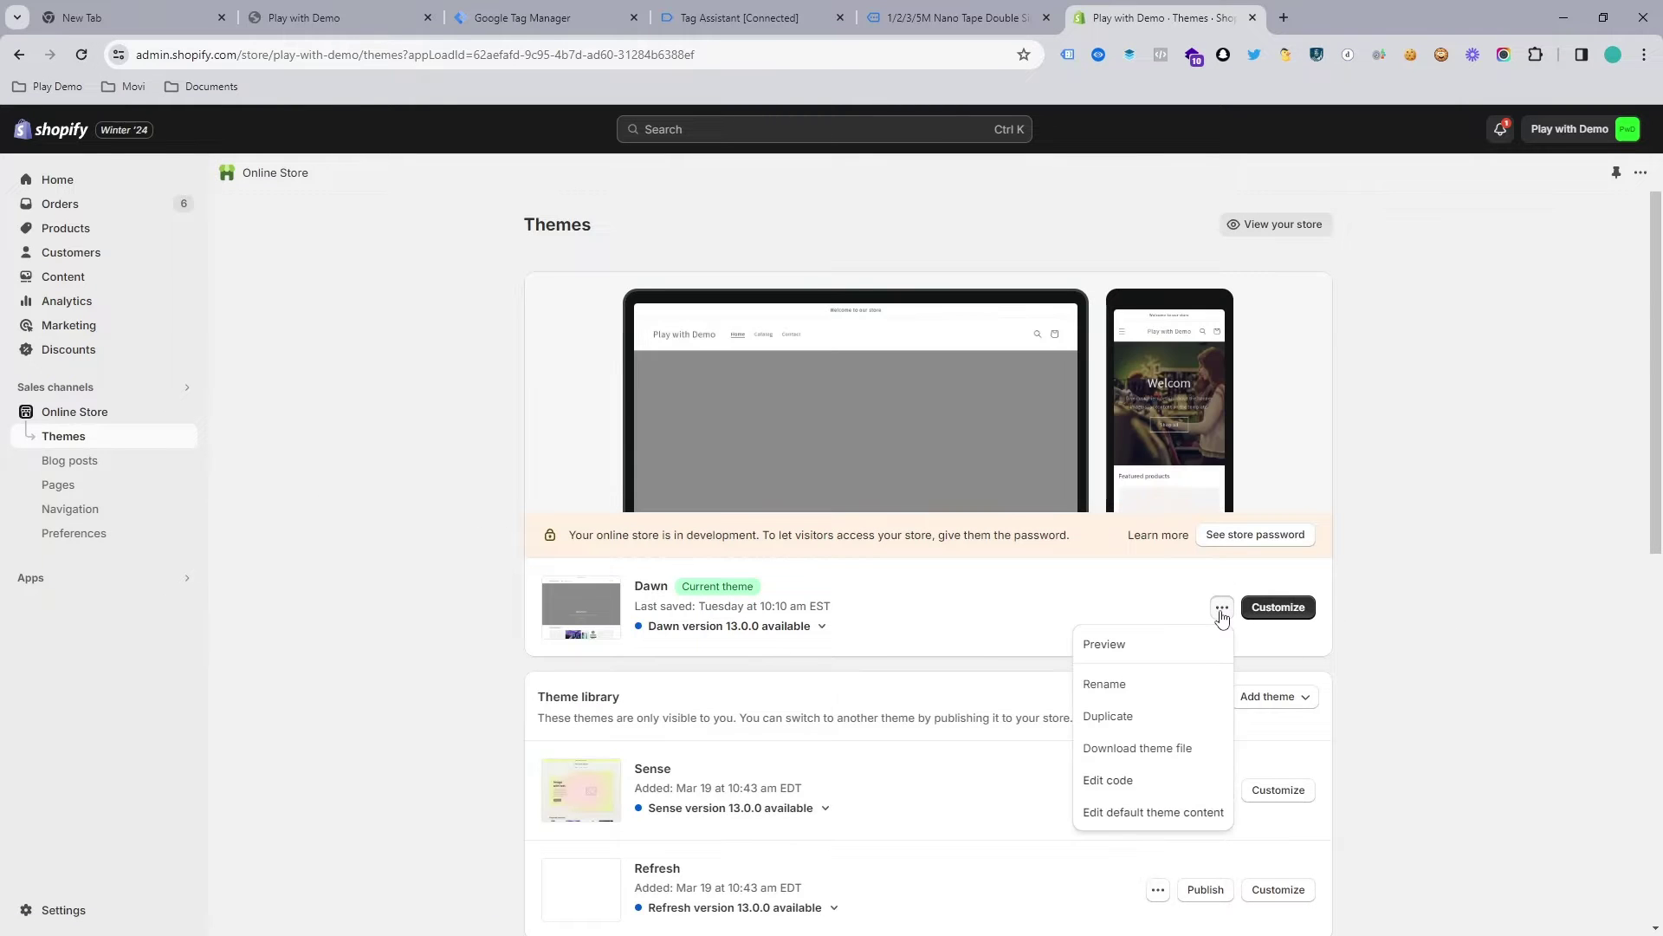
left_click(1138, 781)
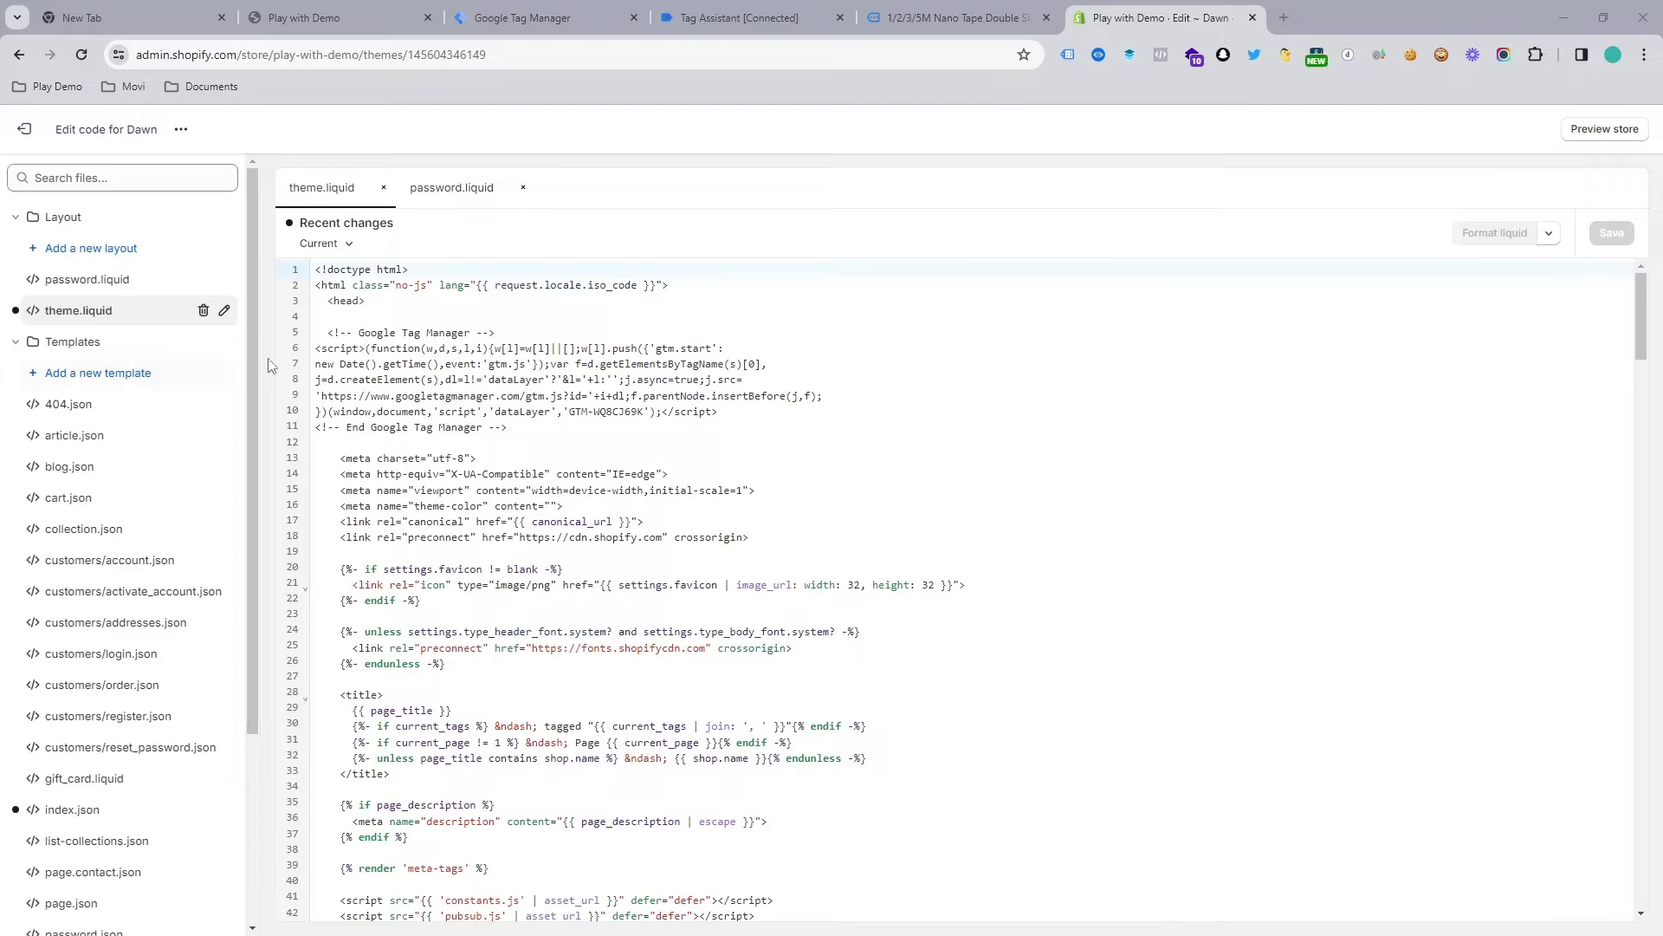
Add a new snippet named dataLayer-allPages under the Snippets folder
left_click(19, 343)
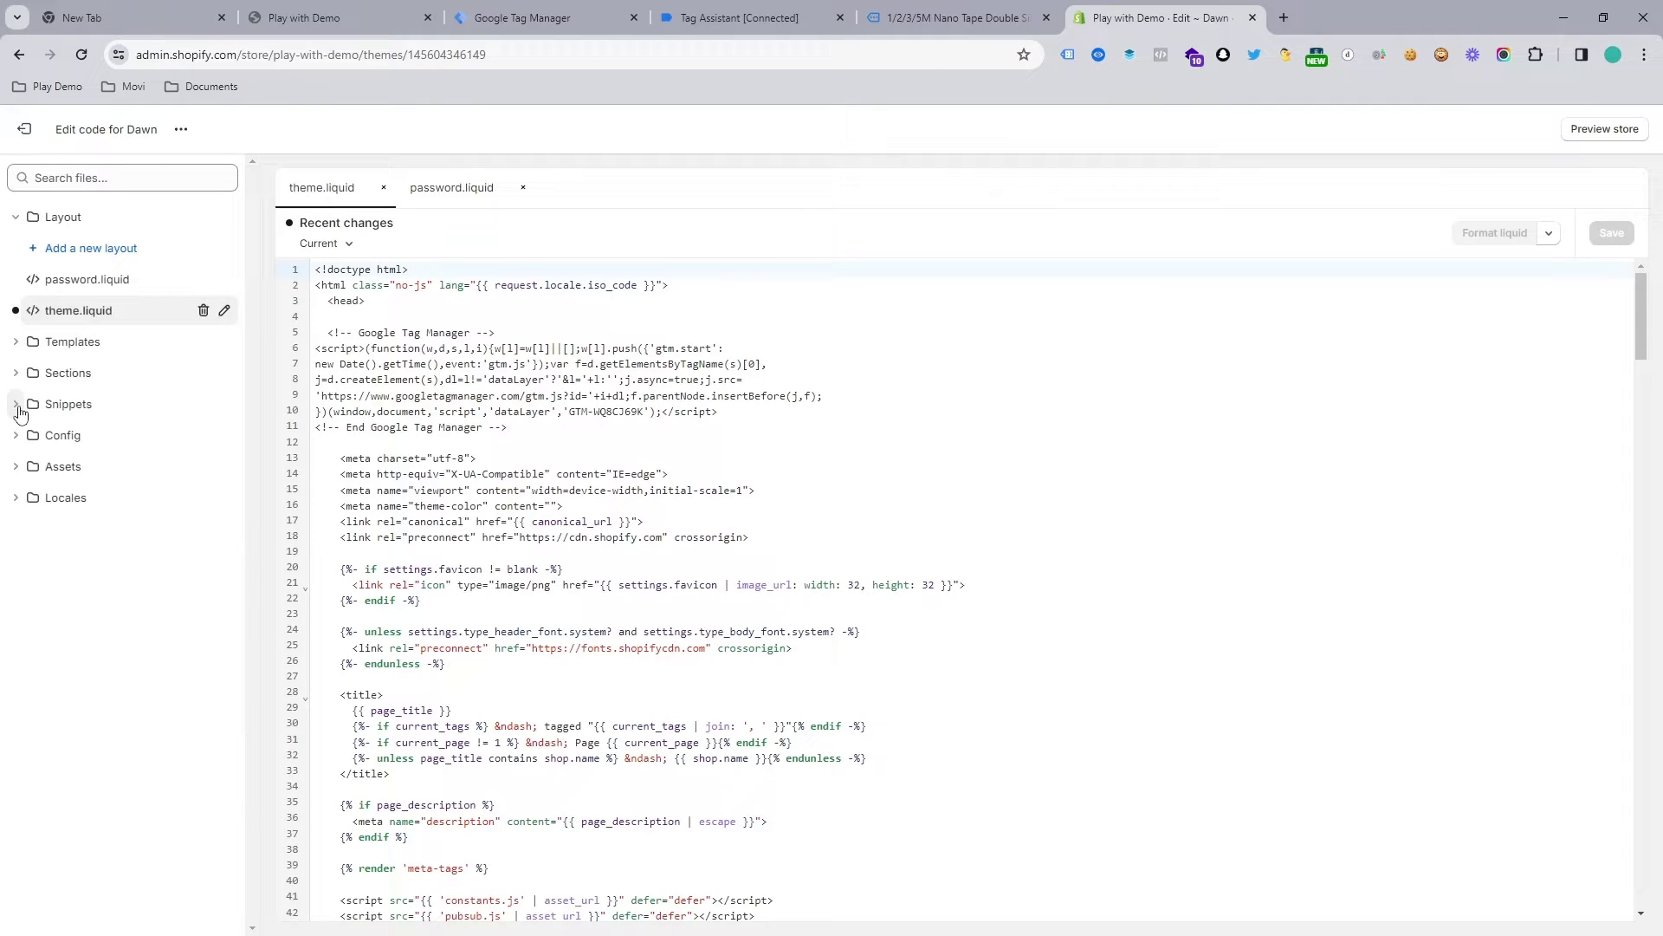
left_click(59, 407)
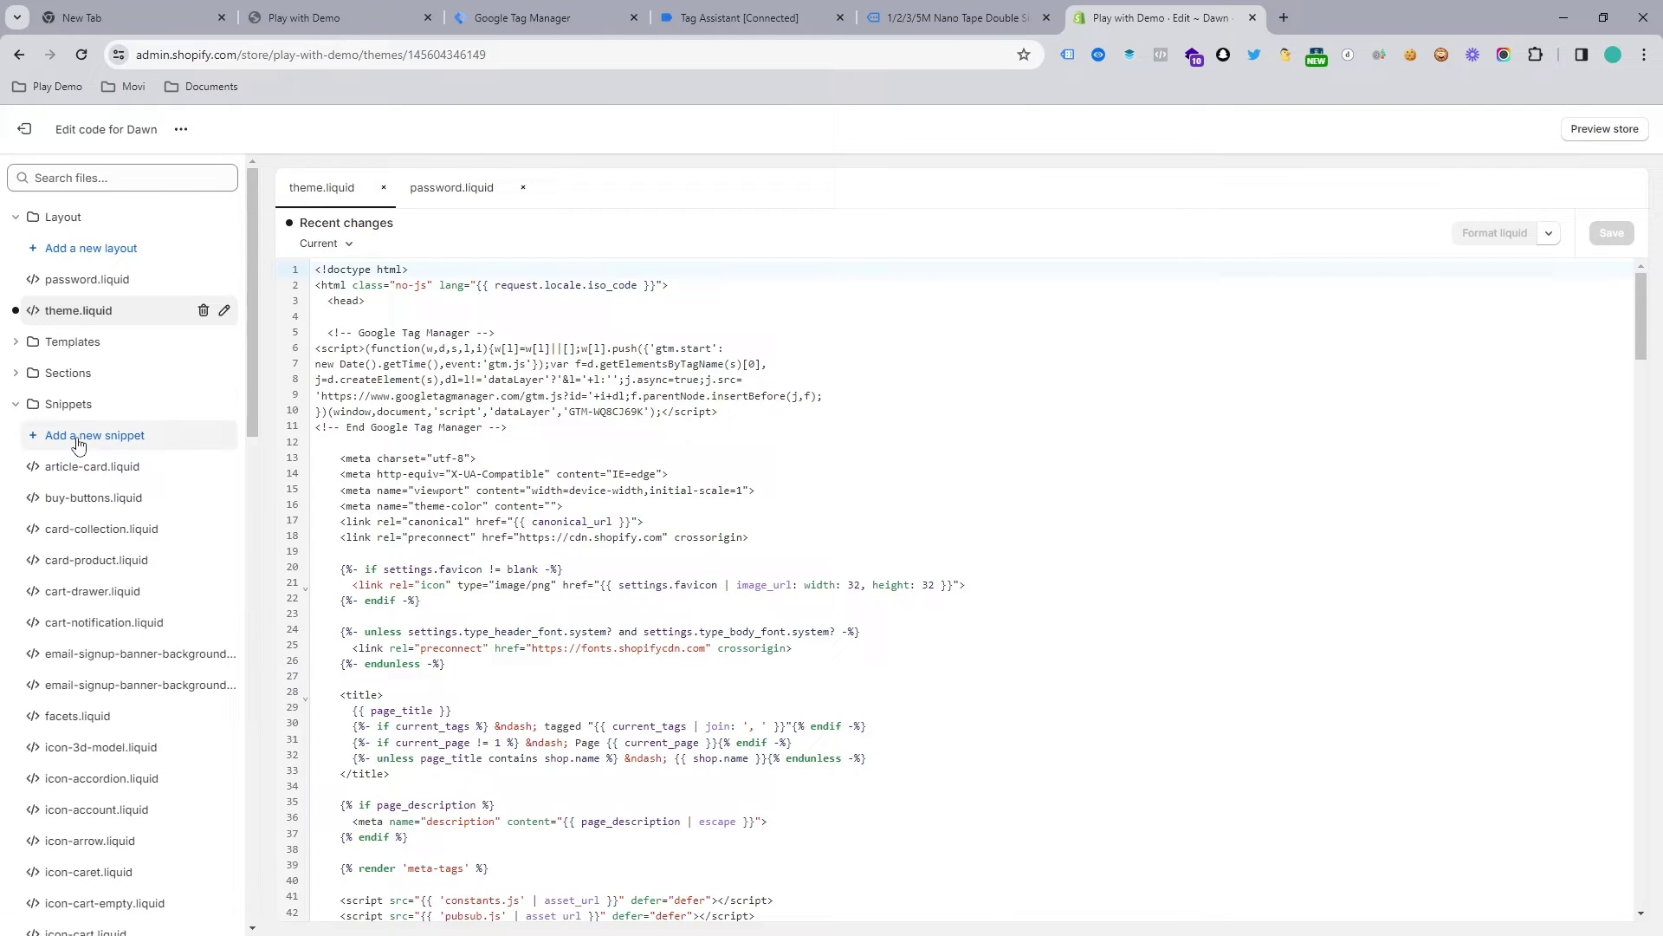
left_click(78, 435)
left_click(655, 523)
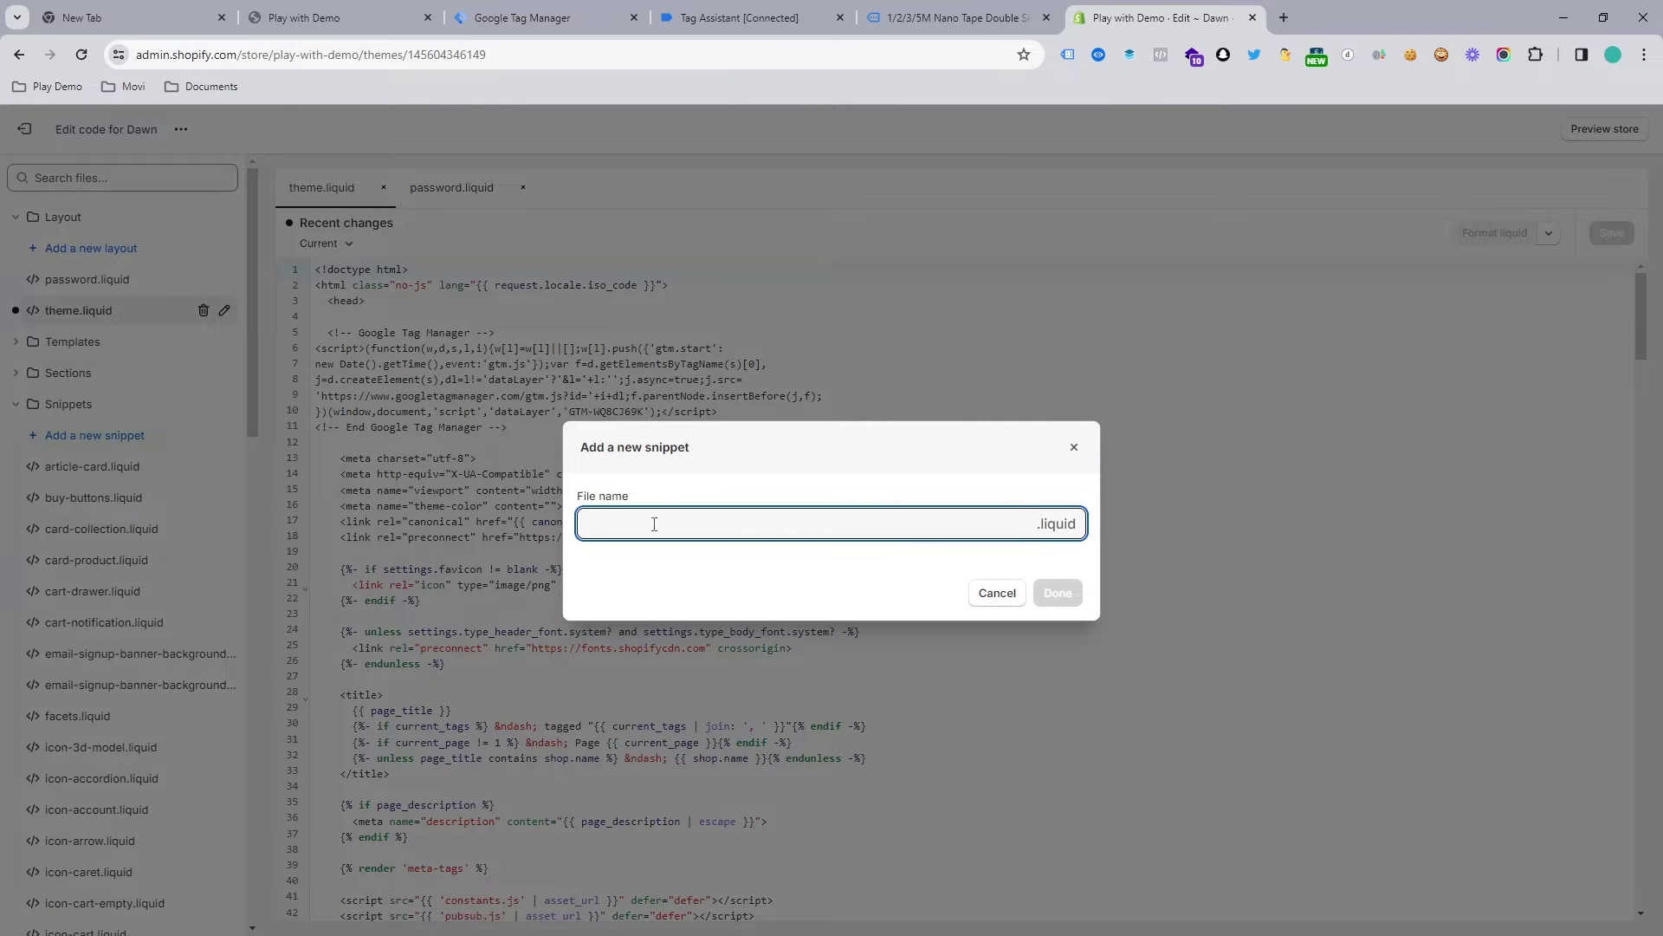
type("dataLayer-allPages")
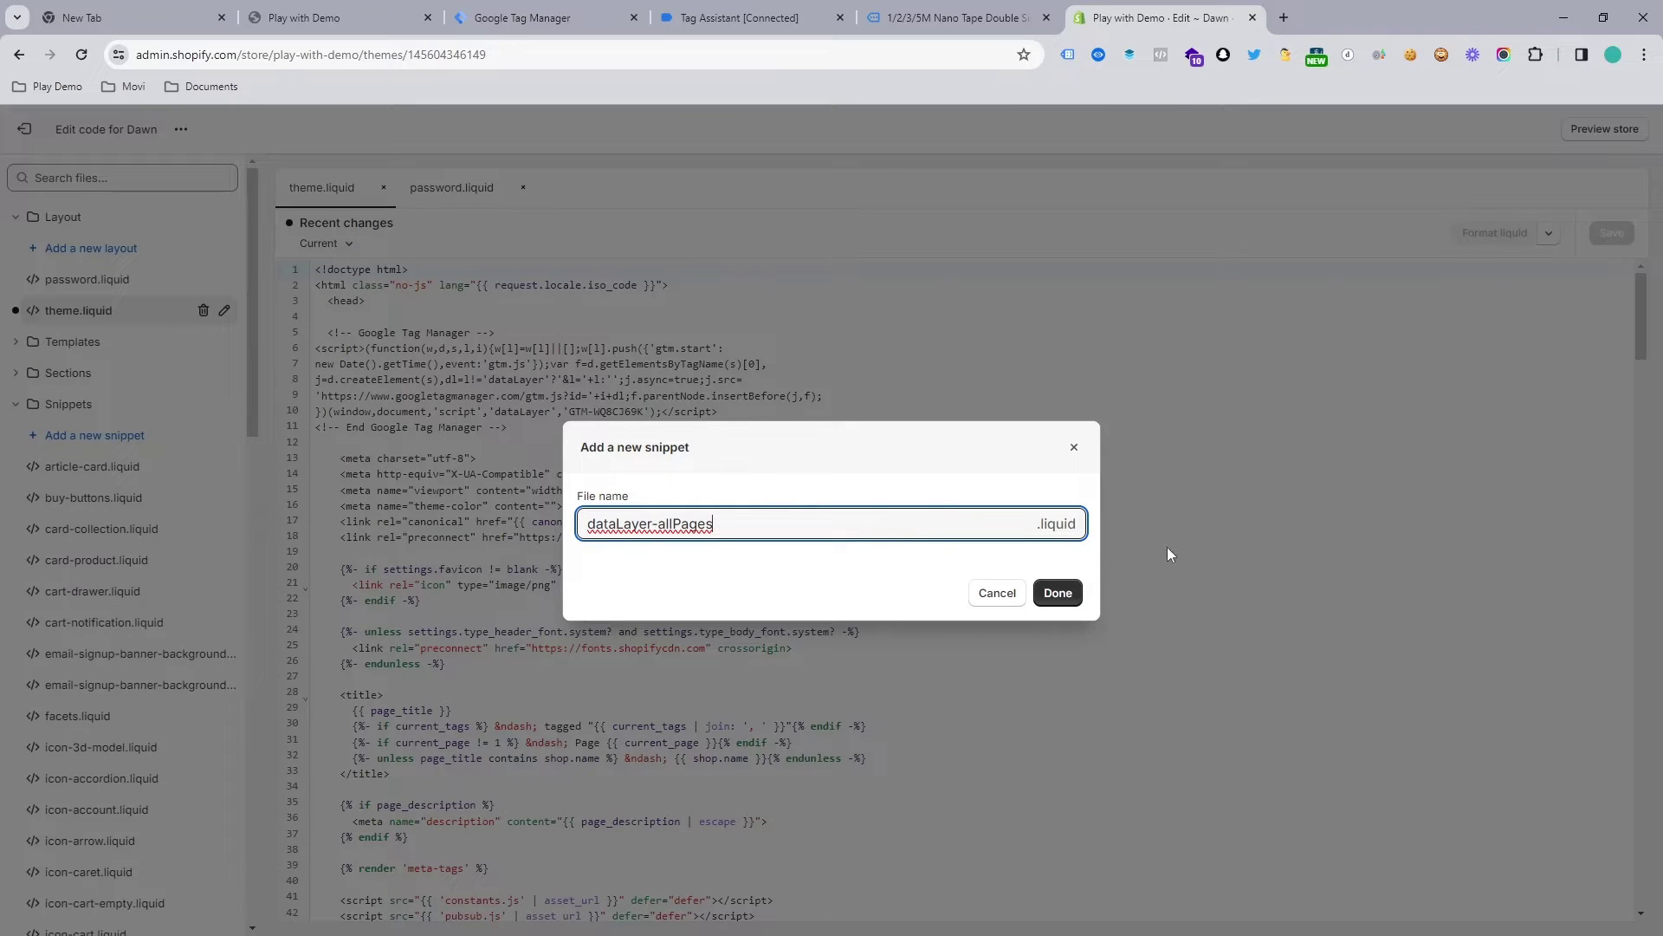
left_click(1056, 595)
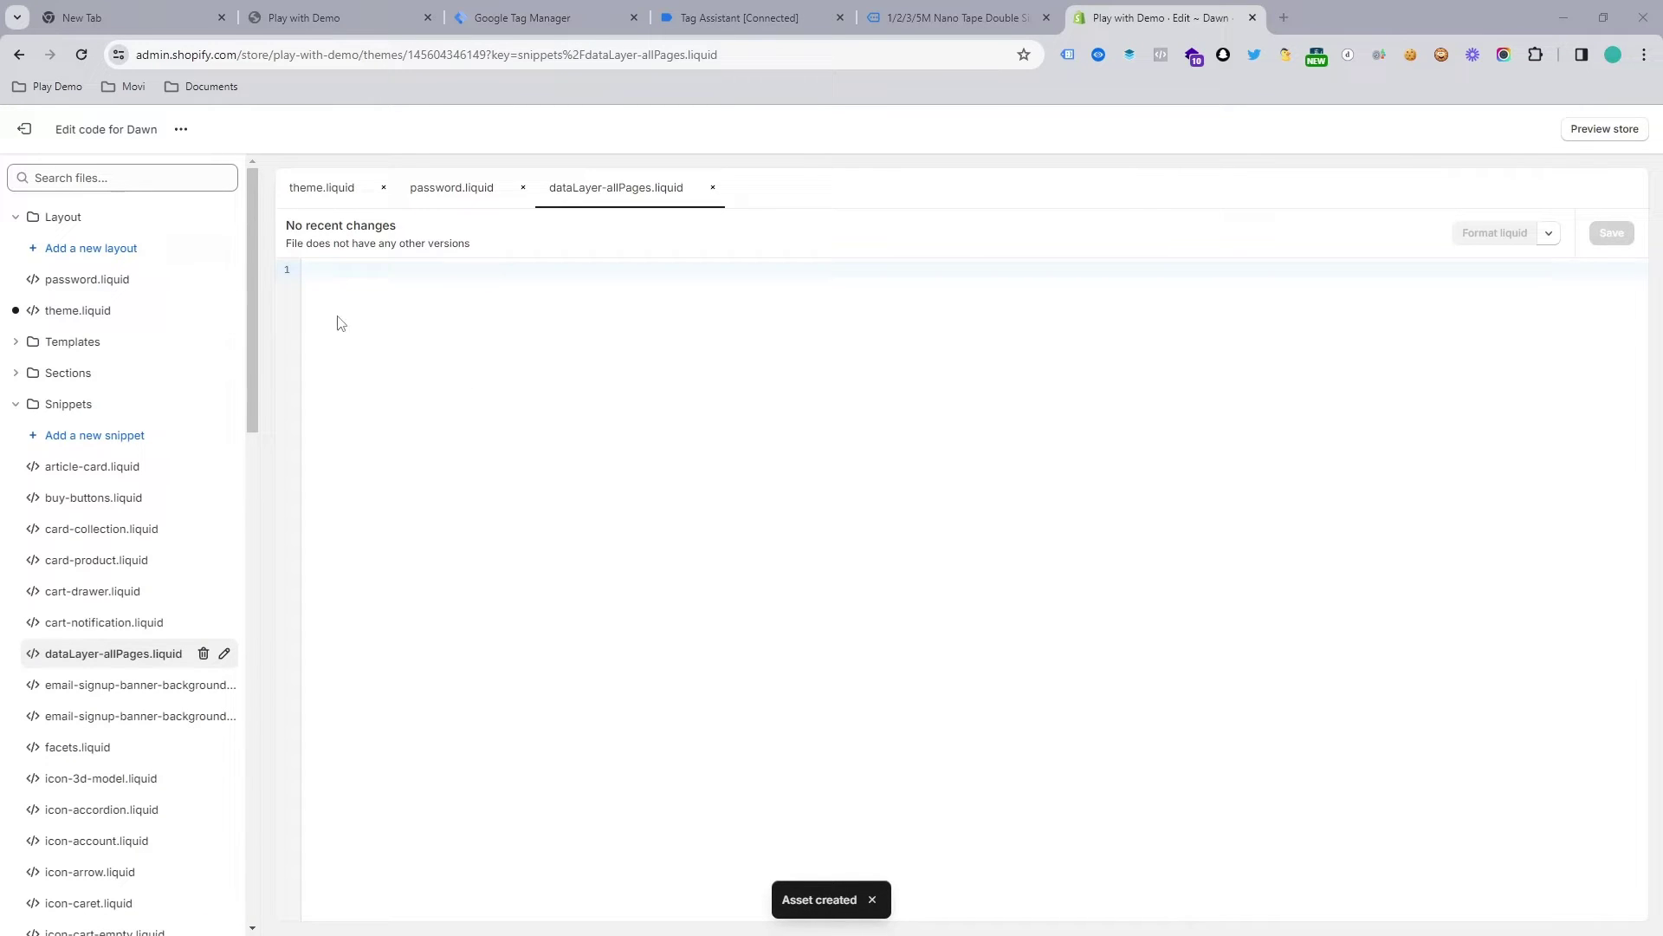
Paste the data layer script and replace GTM-XXXXX on line 480 with the GTM container ID
key("ctrl+v")
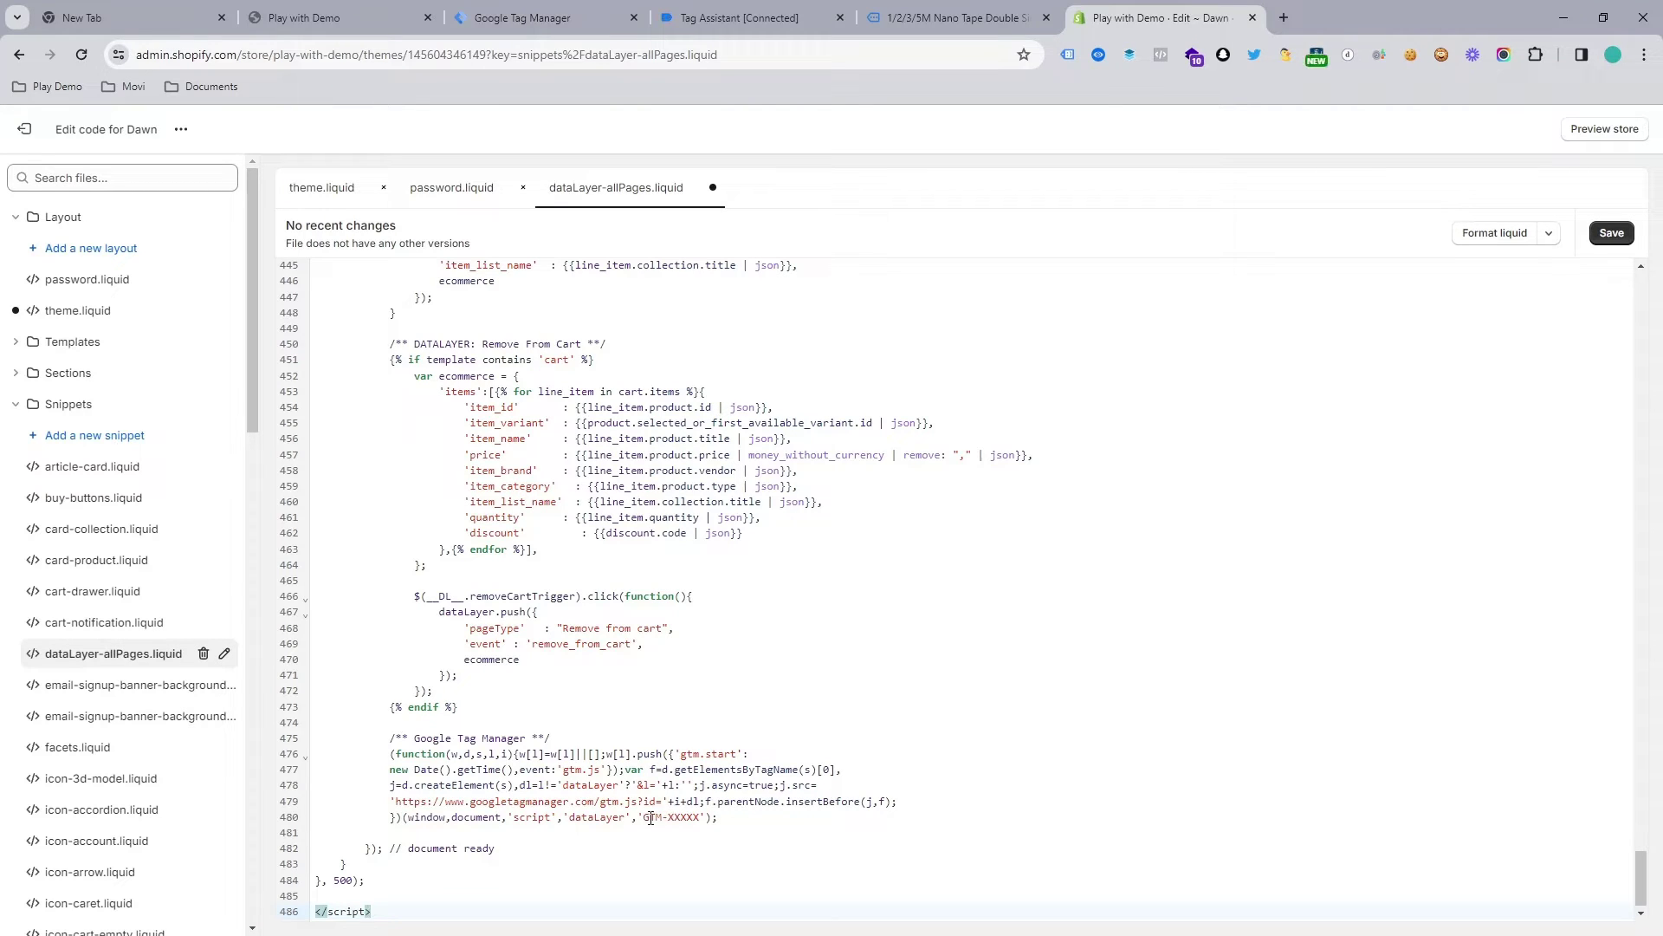
left_click_drag(644, 817, 706, 820)
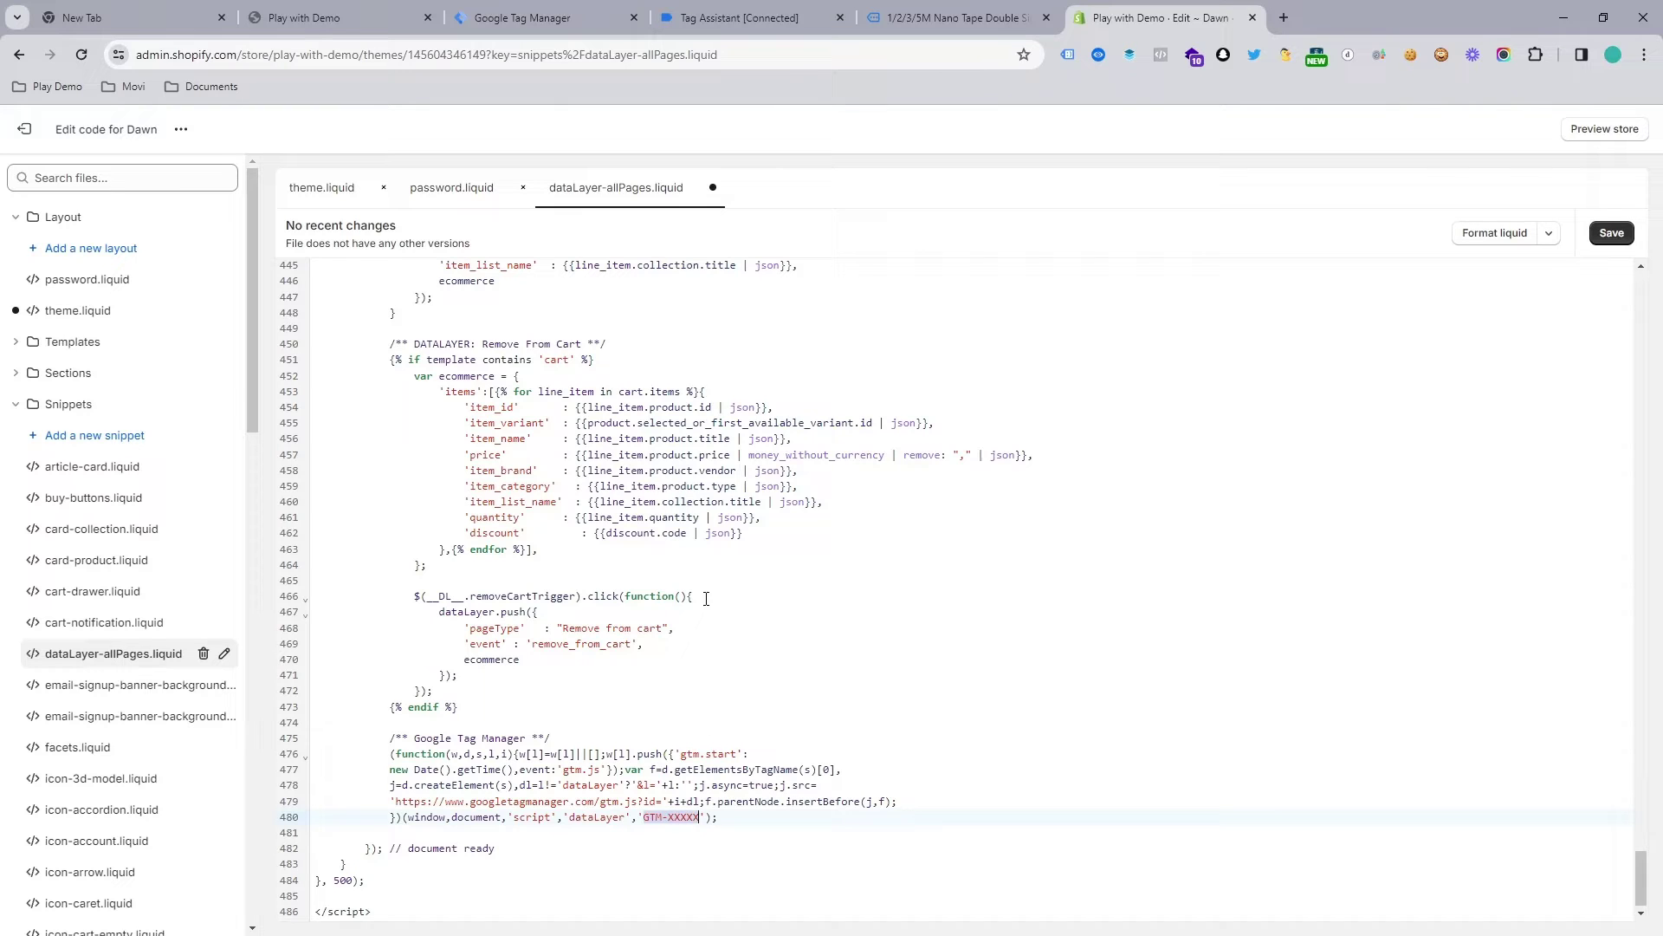
left_click(522, 18)
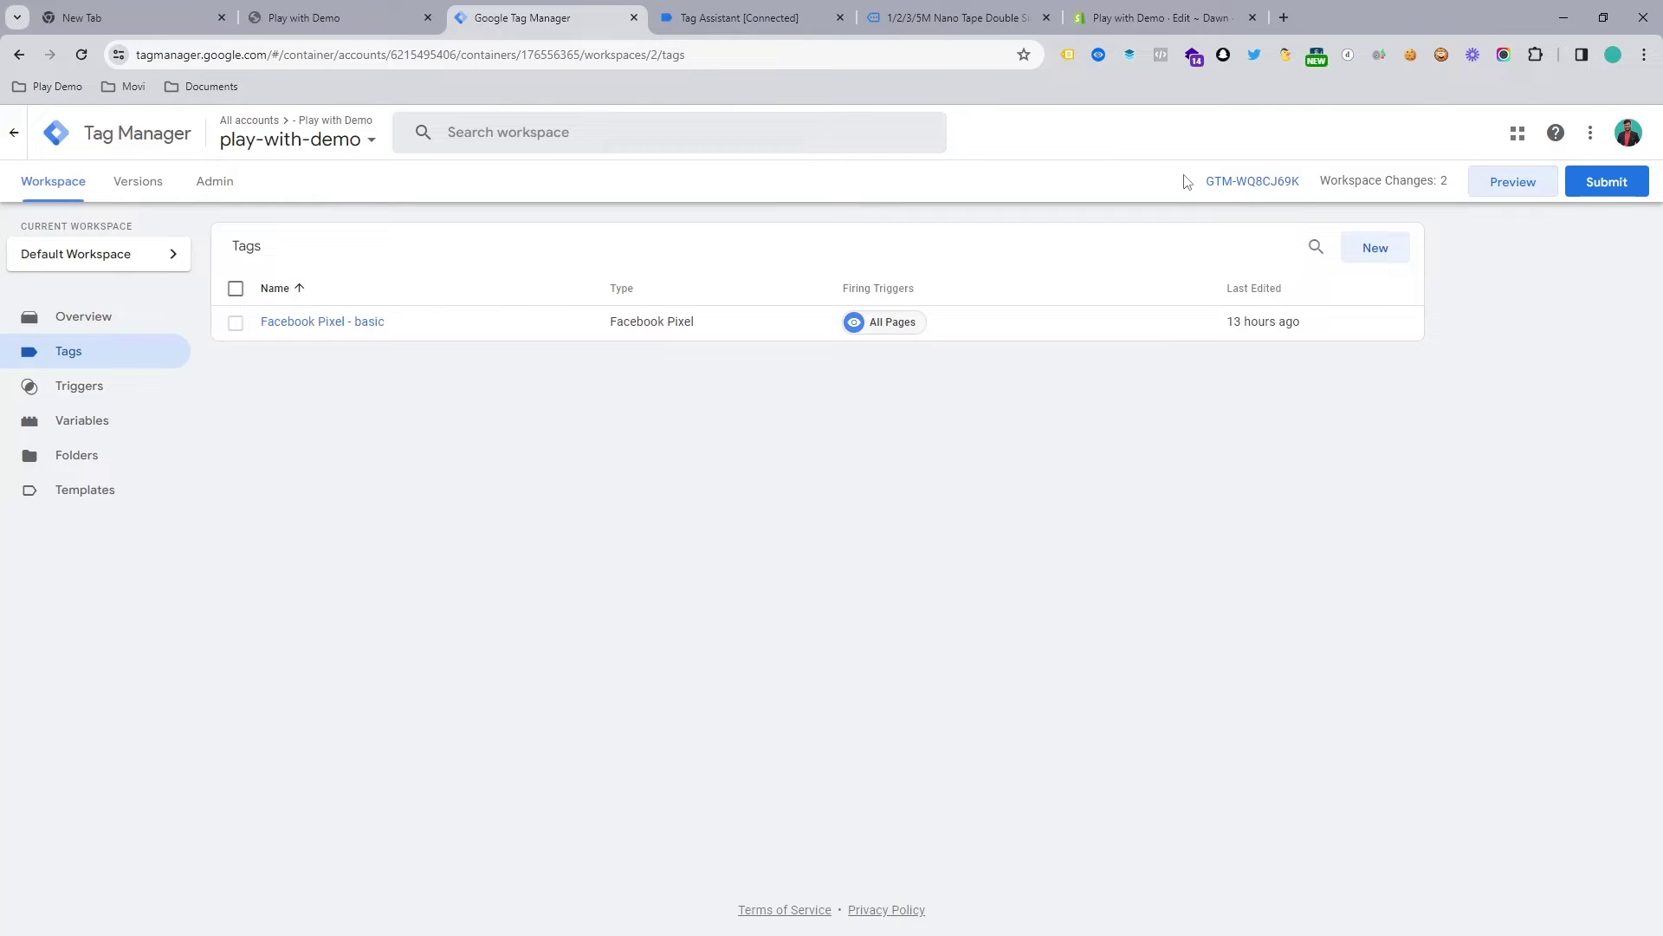
left_click(1217, 182)
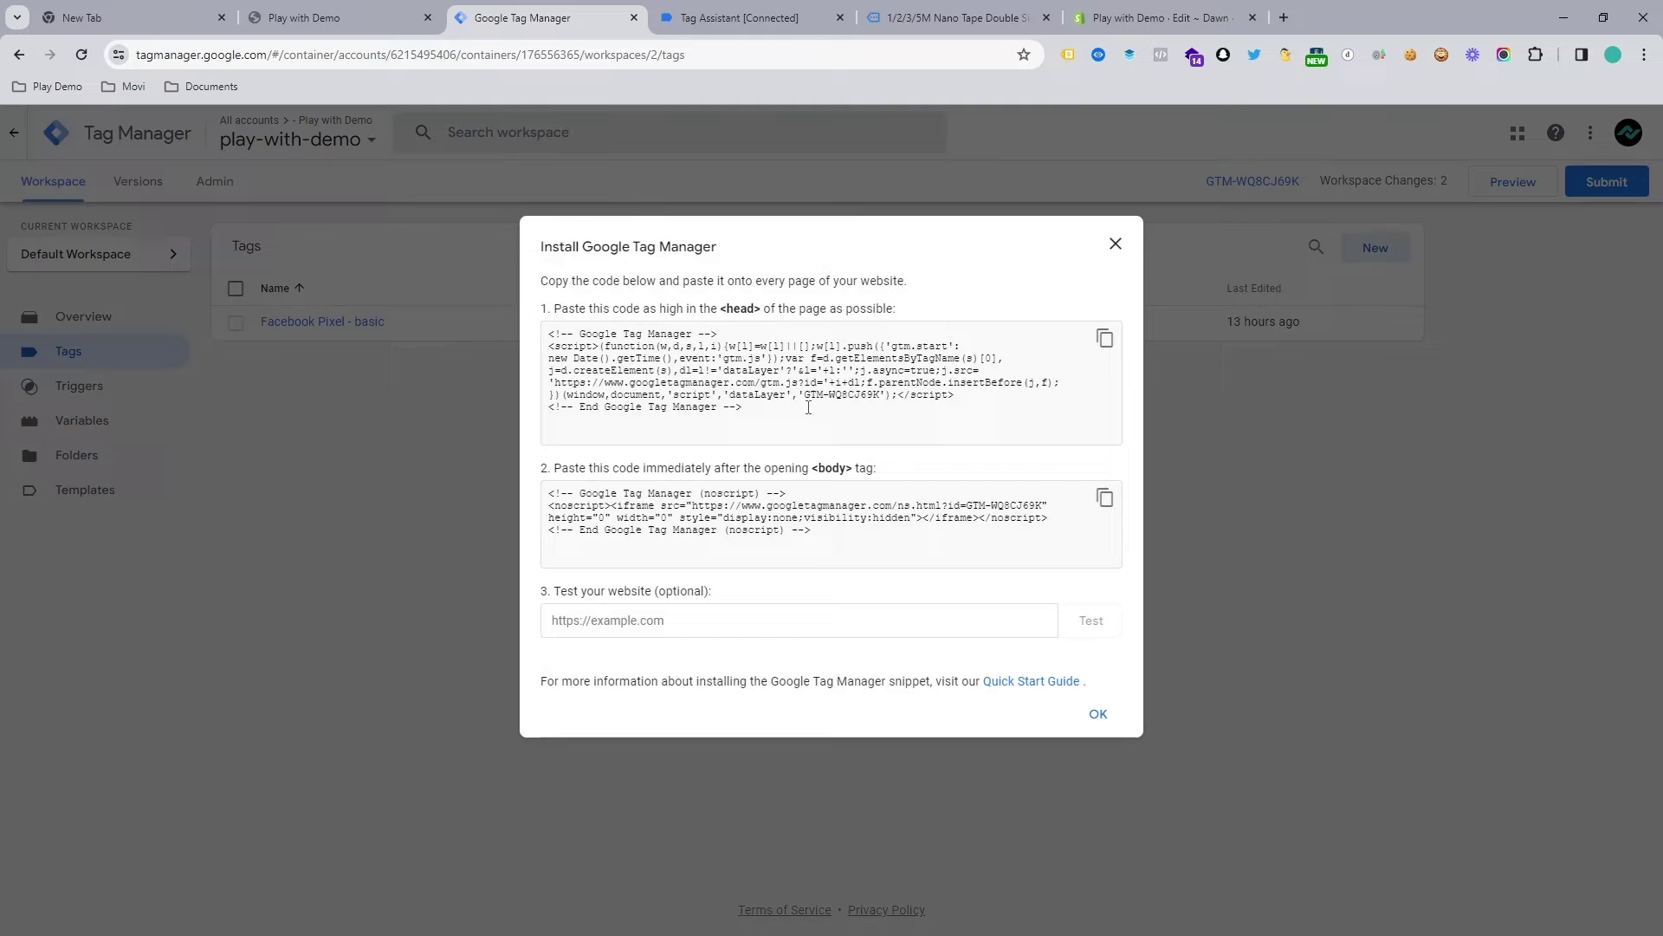
left_click_drag(804, 396, 882, 396)
key("ctrl+c")
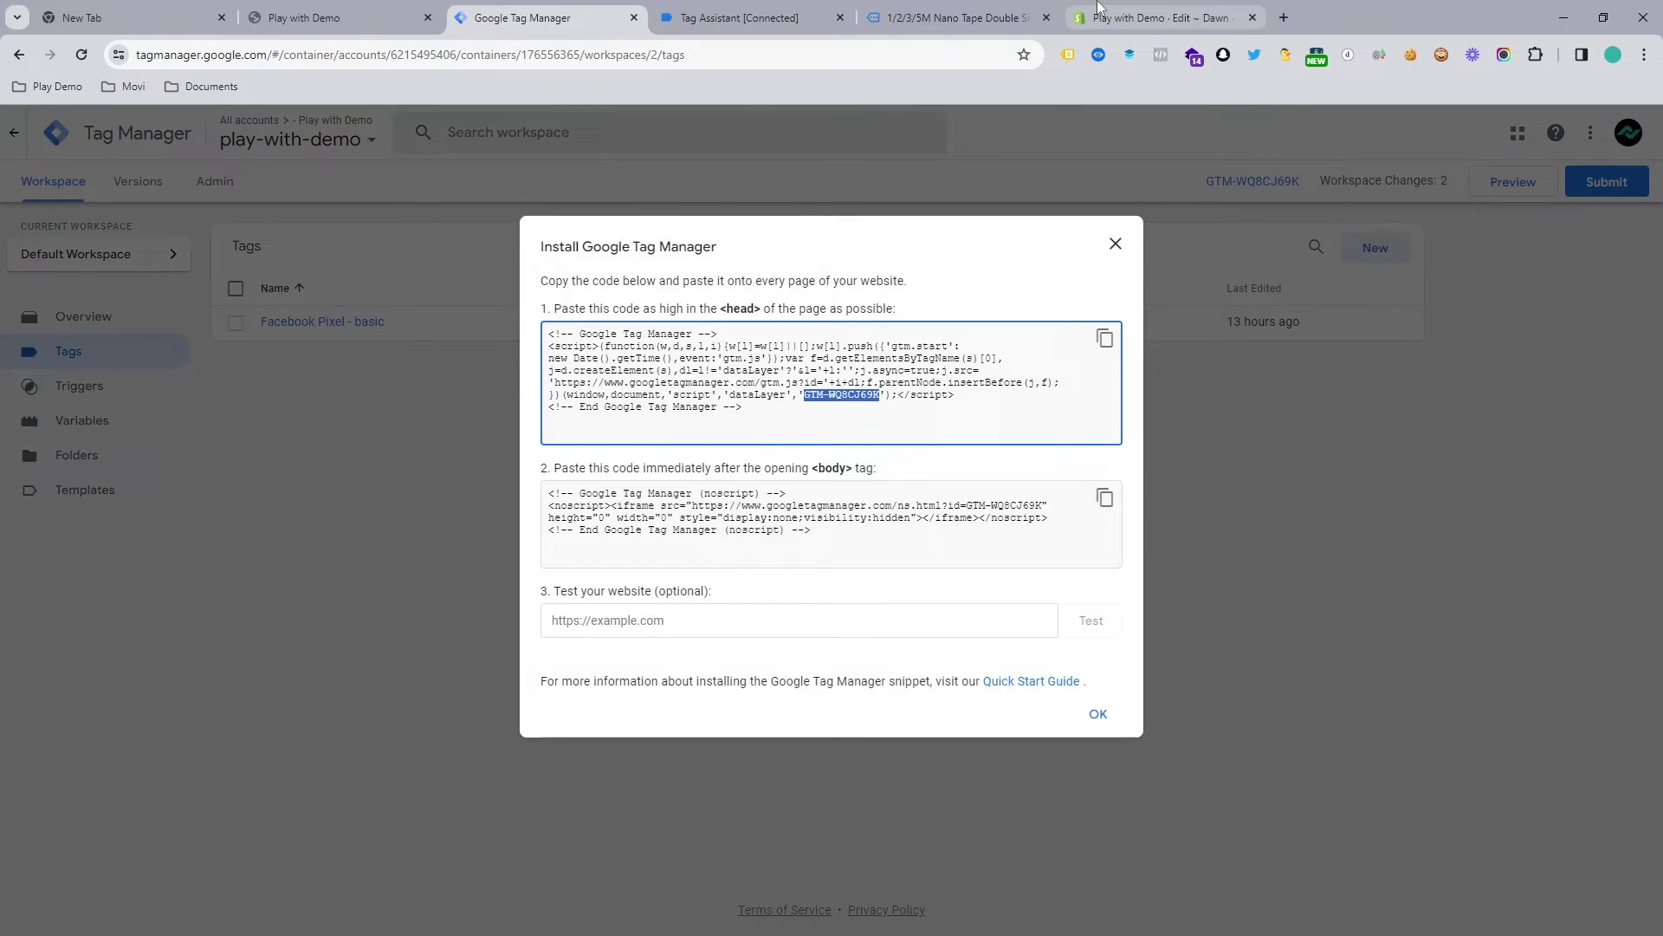
left_click(1161, 18)
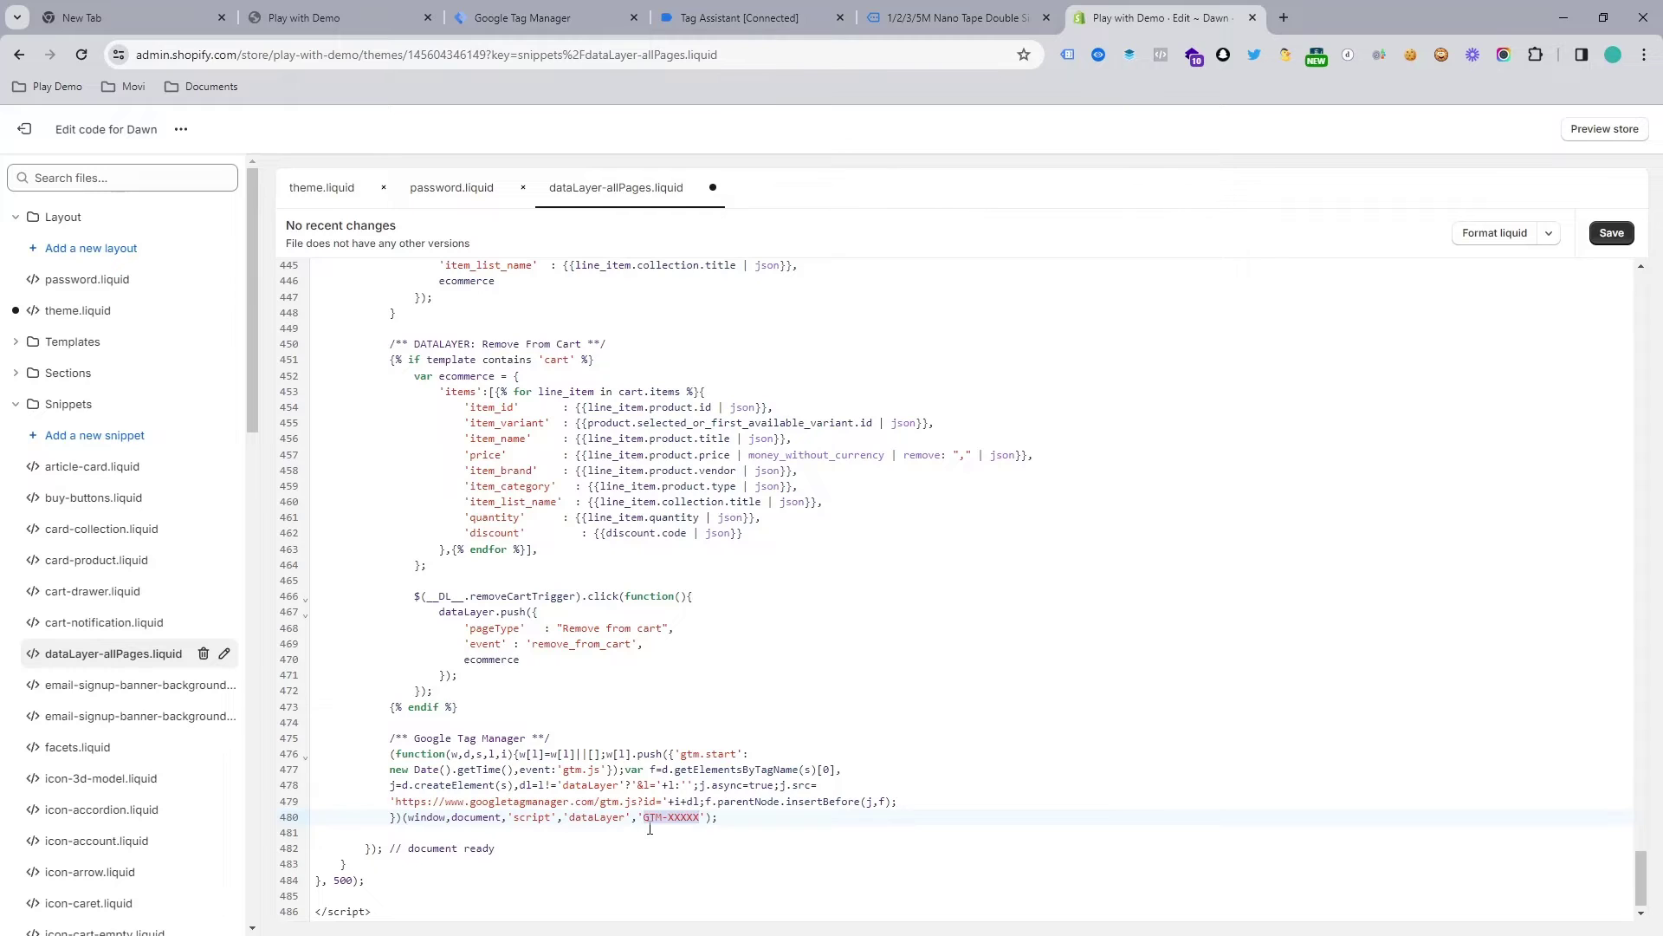
key("ctrl+v")
Review the snippet code and save dataLayer-allPages.liquid
scroll(694, 641, "up", 20)
scroll(1632, 496, "up", 5)
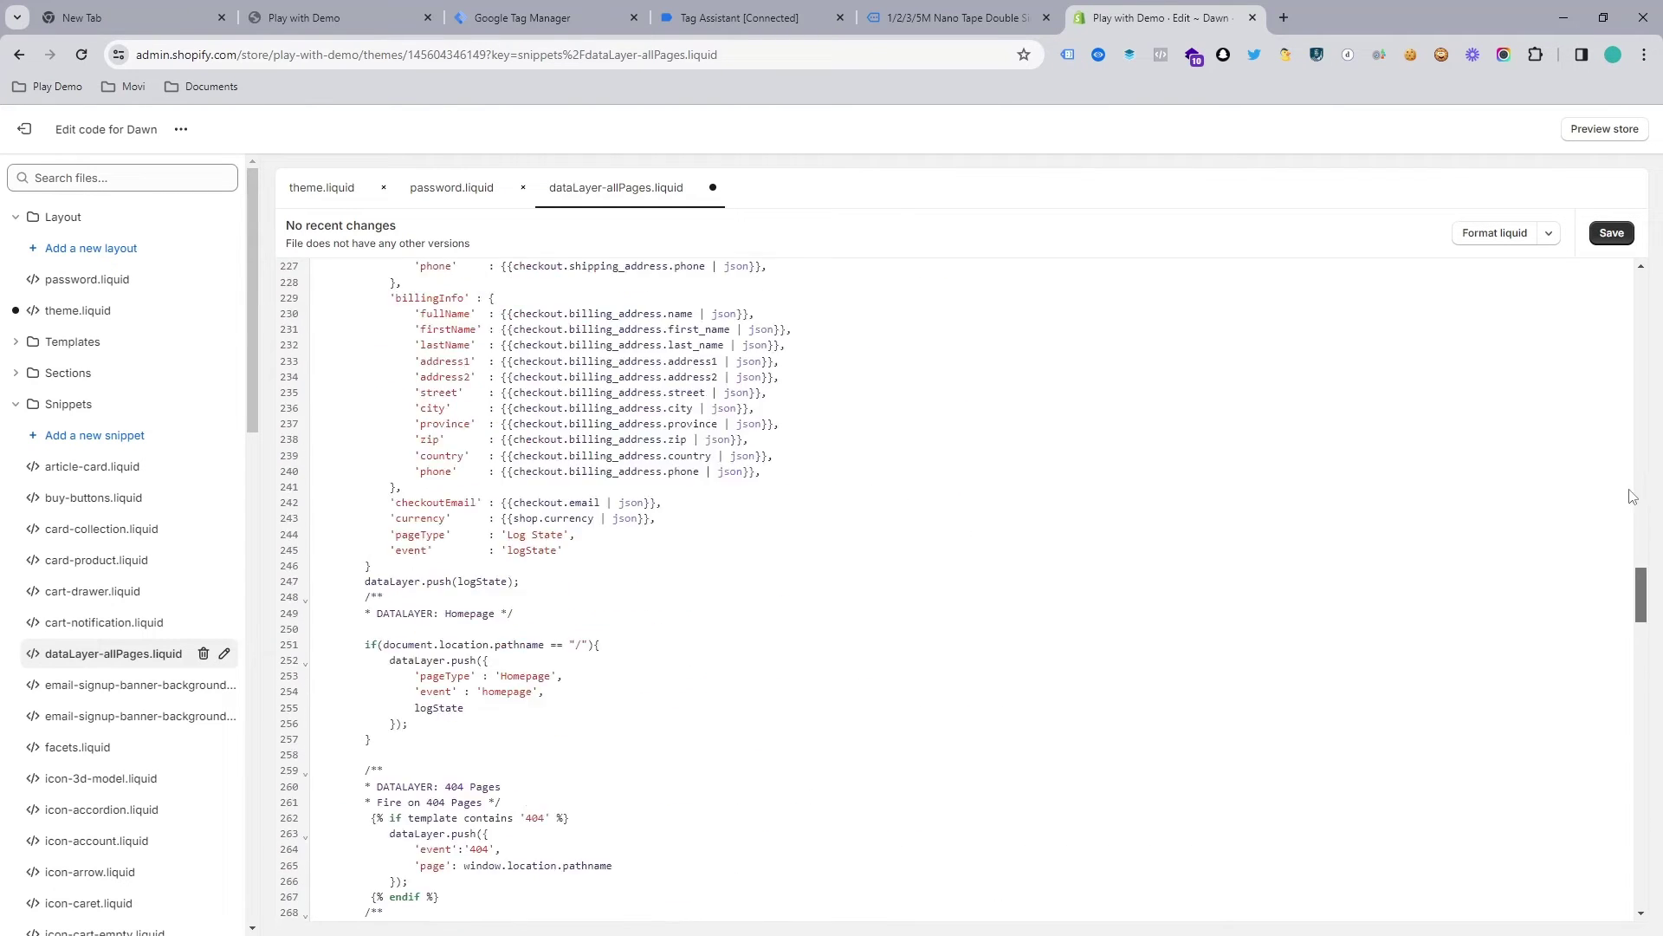
scroll(1632, 399, "up", 20)
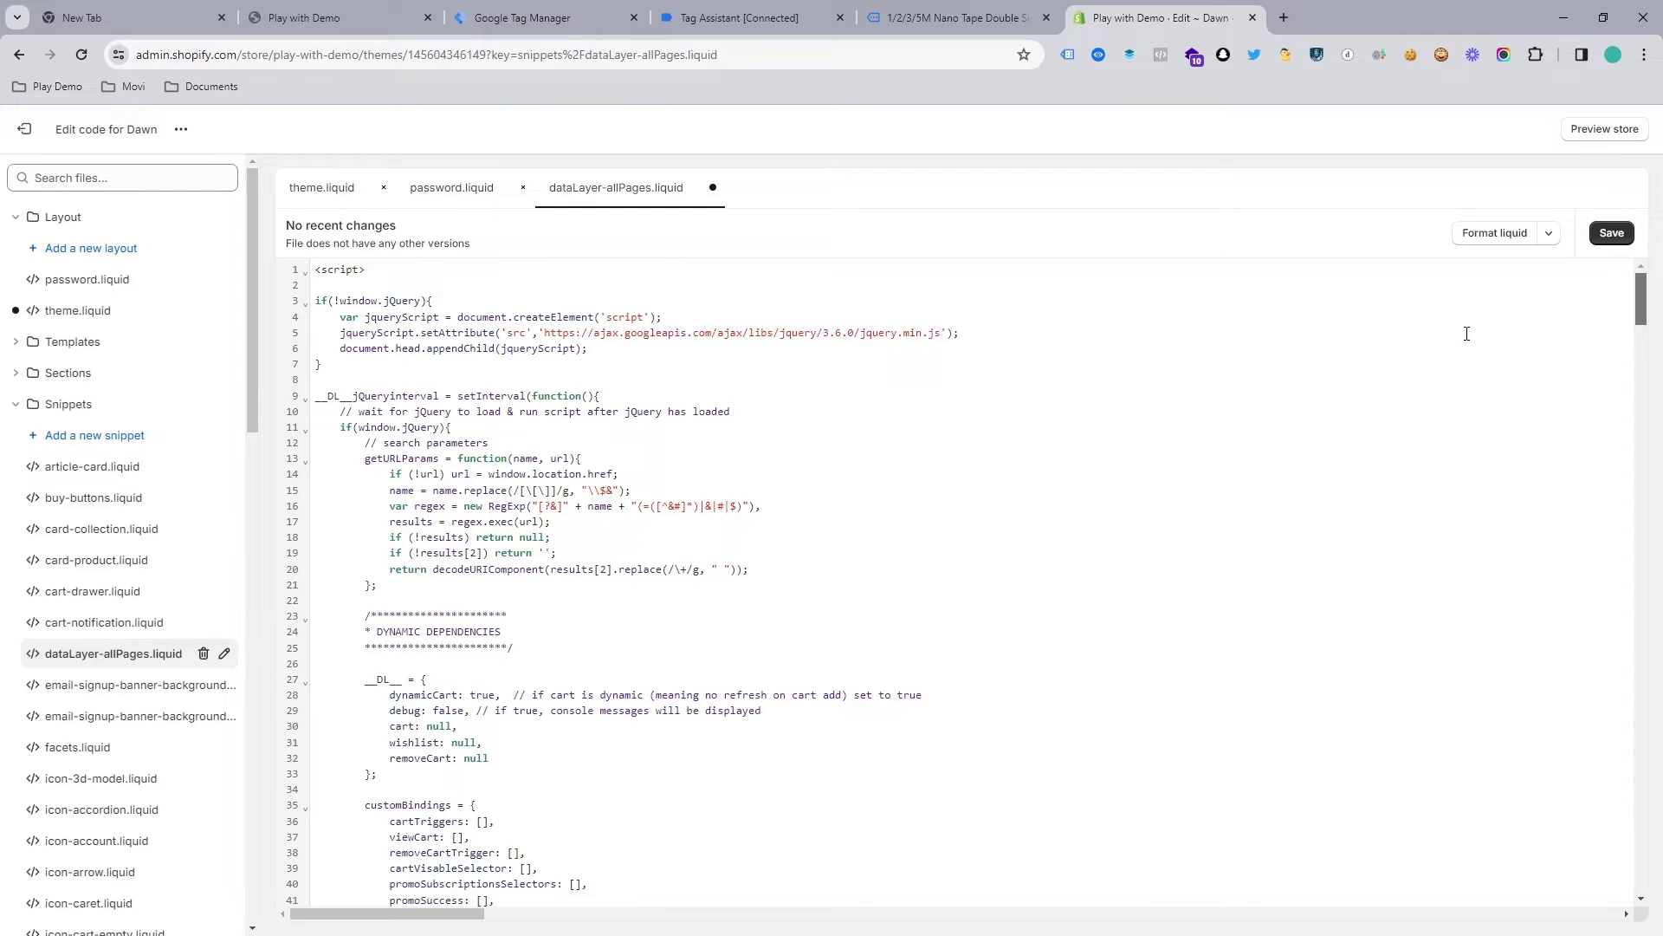
scroll(1572, 351, "down", 5)
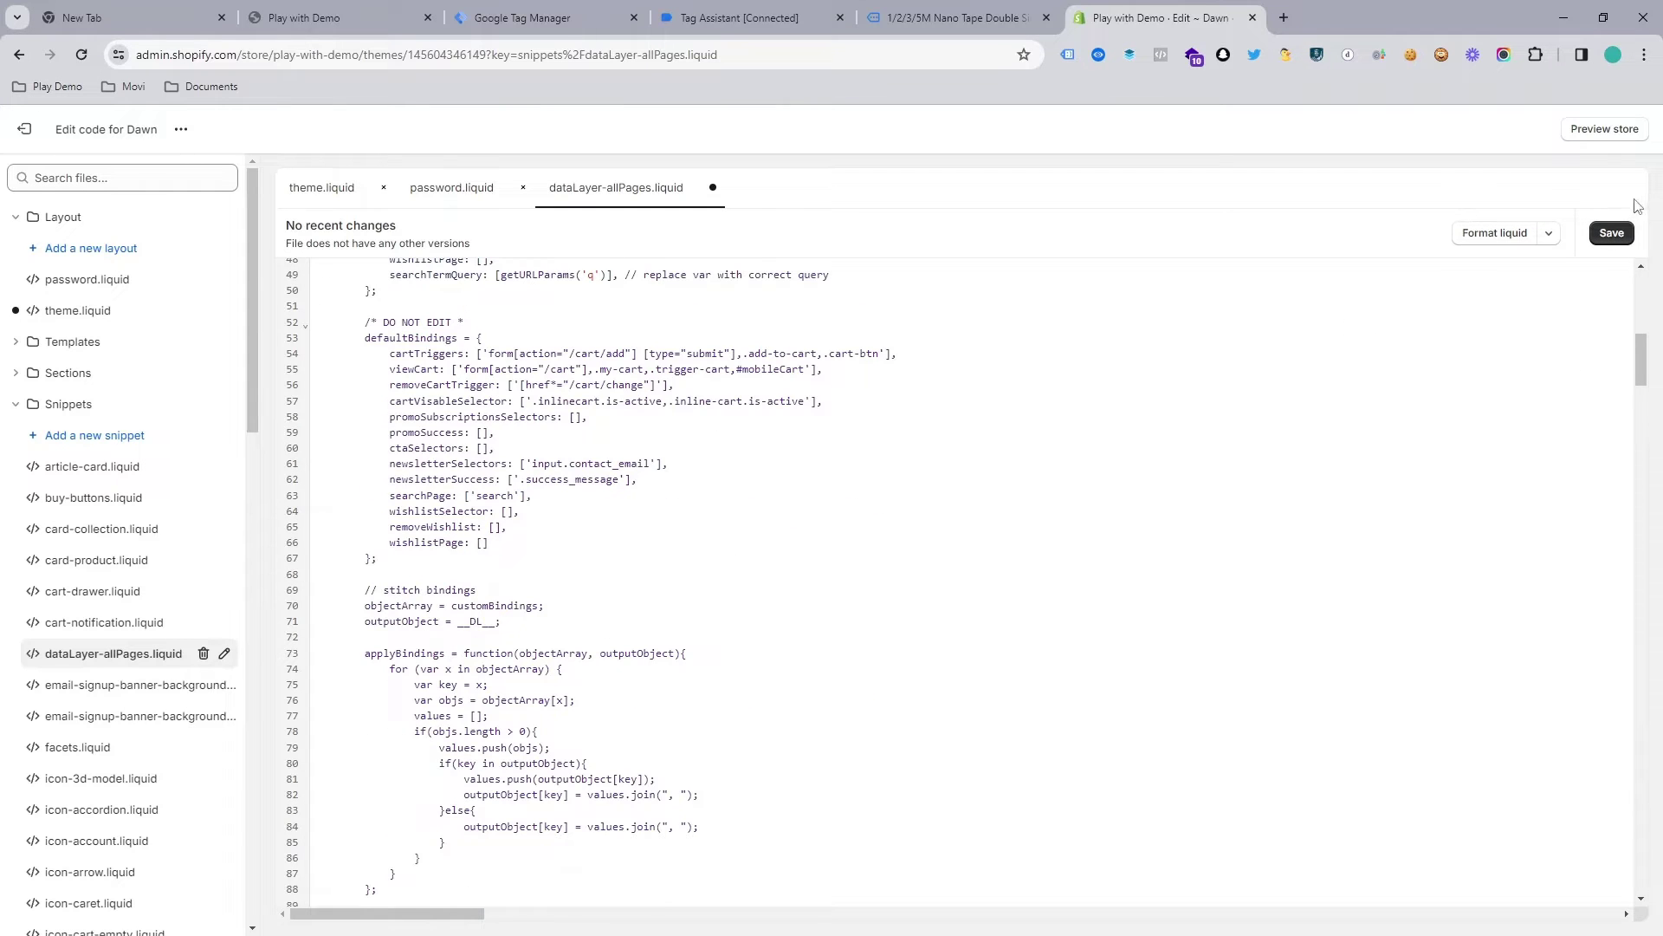
left_click(1612, 232)
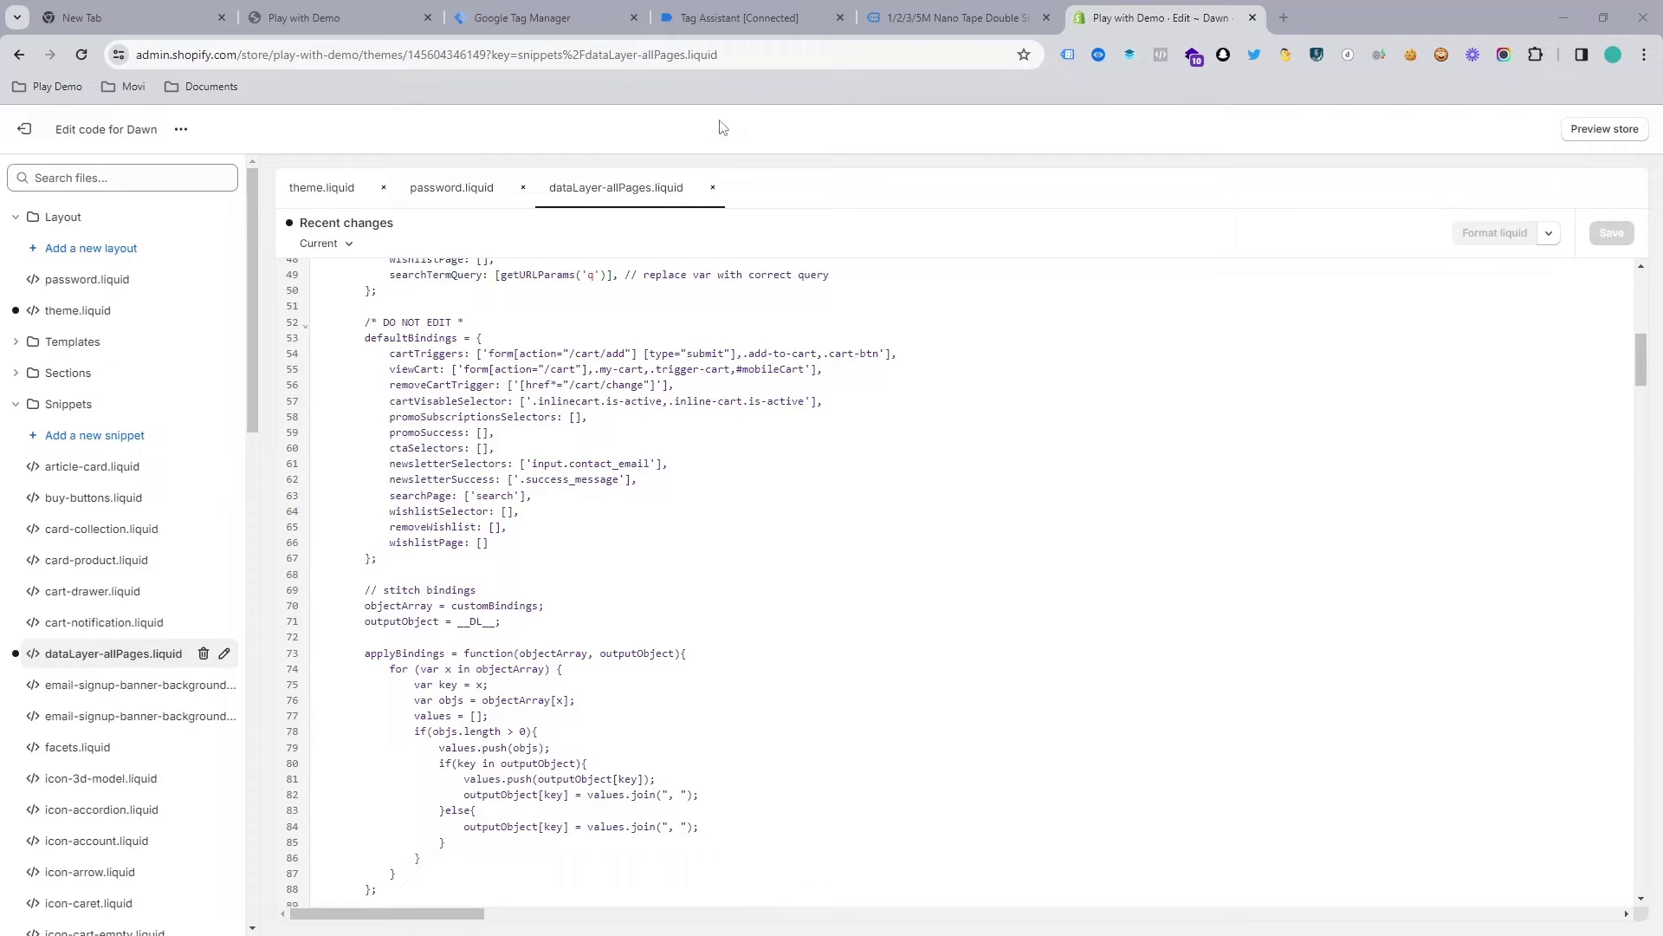
Insert {% include 'dataLayer-allPages' %} just before </head> in theme.liquid and save
left_click(313, 191)
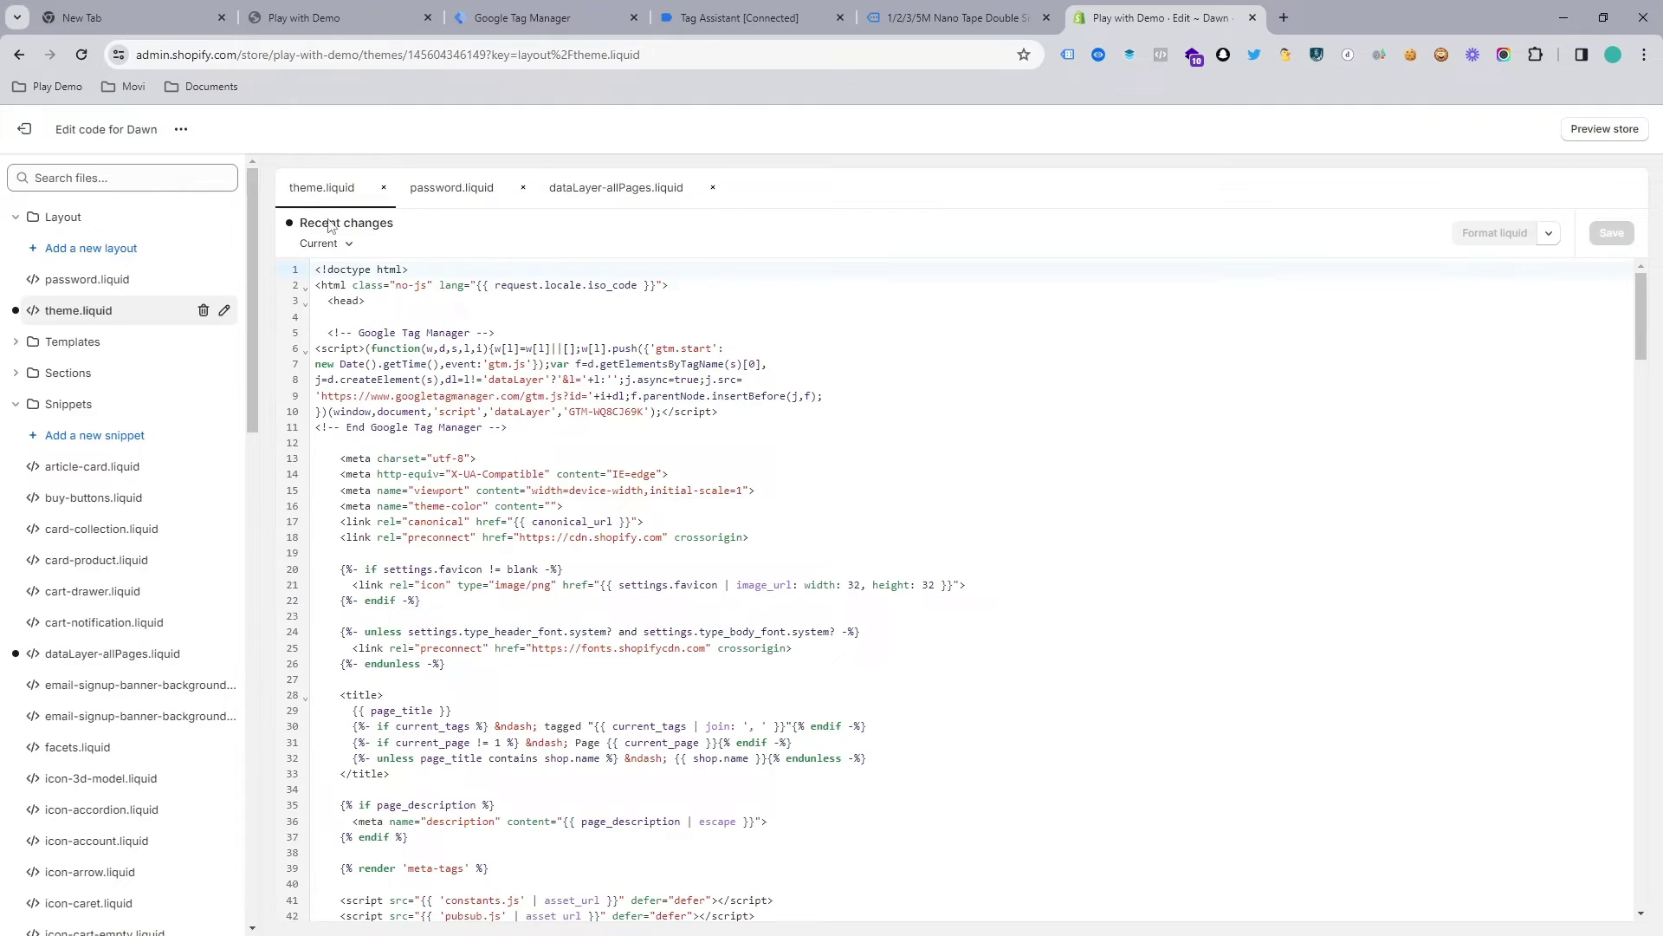
scroll(410, 417, "down", 20)
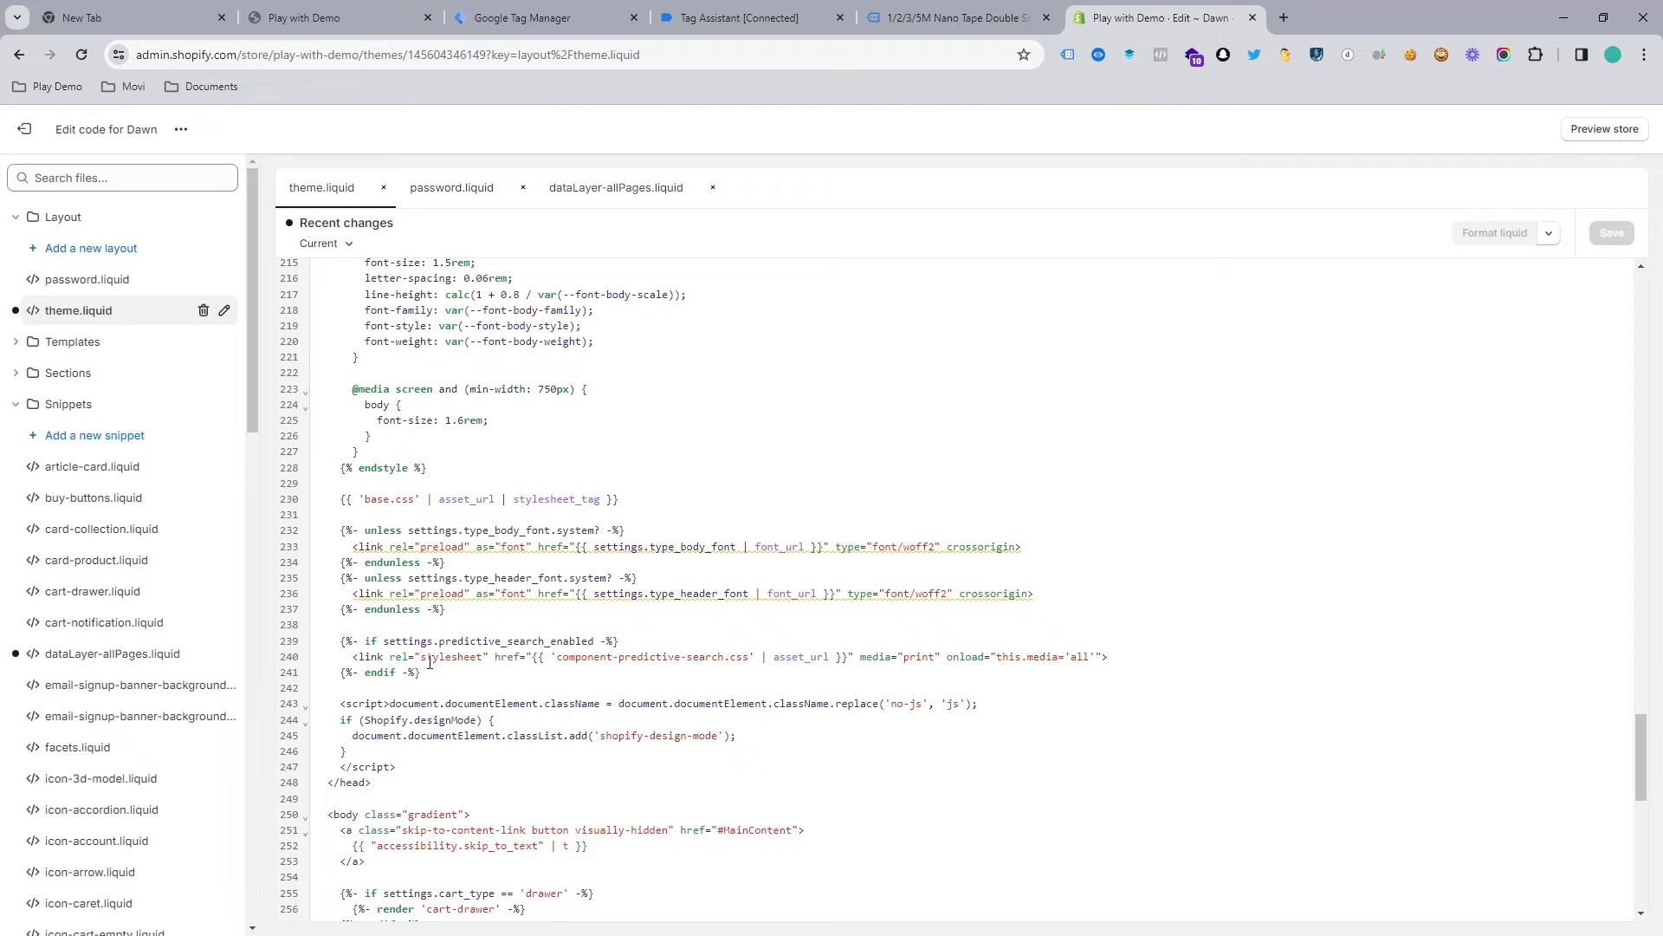
left_click(402, 765)
key("Return")
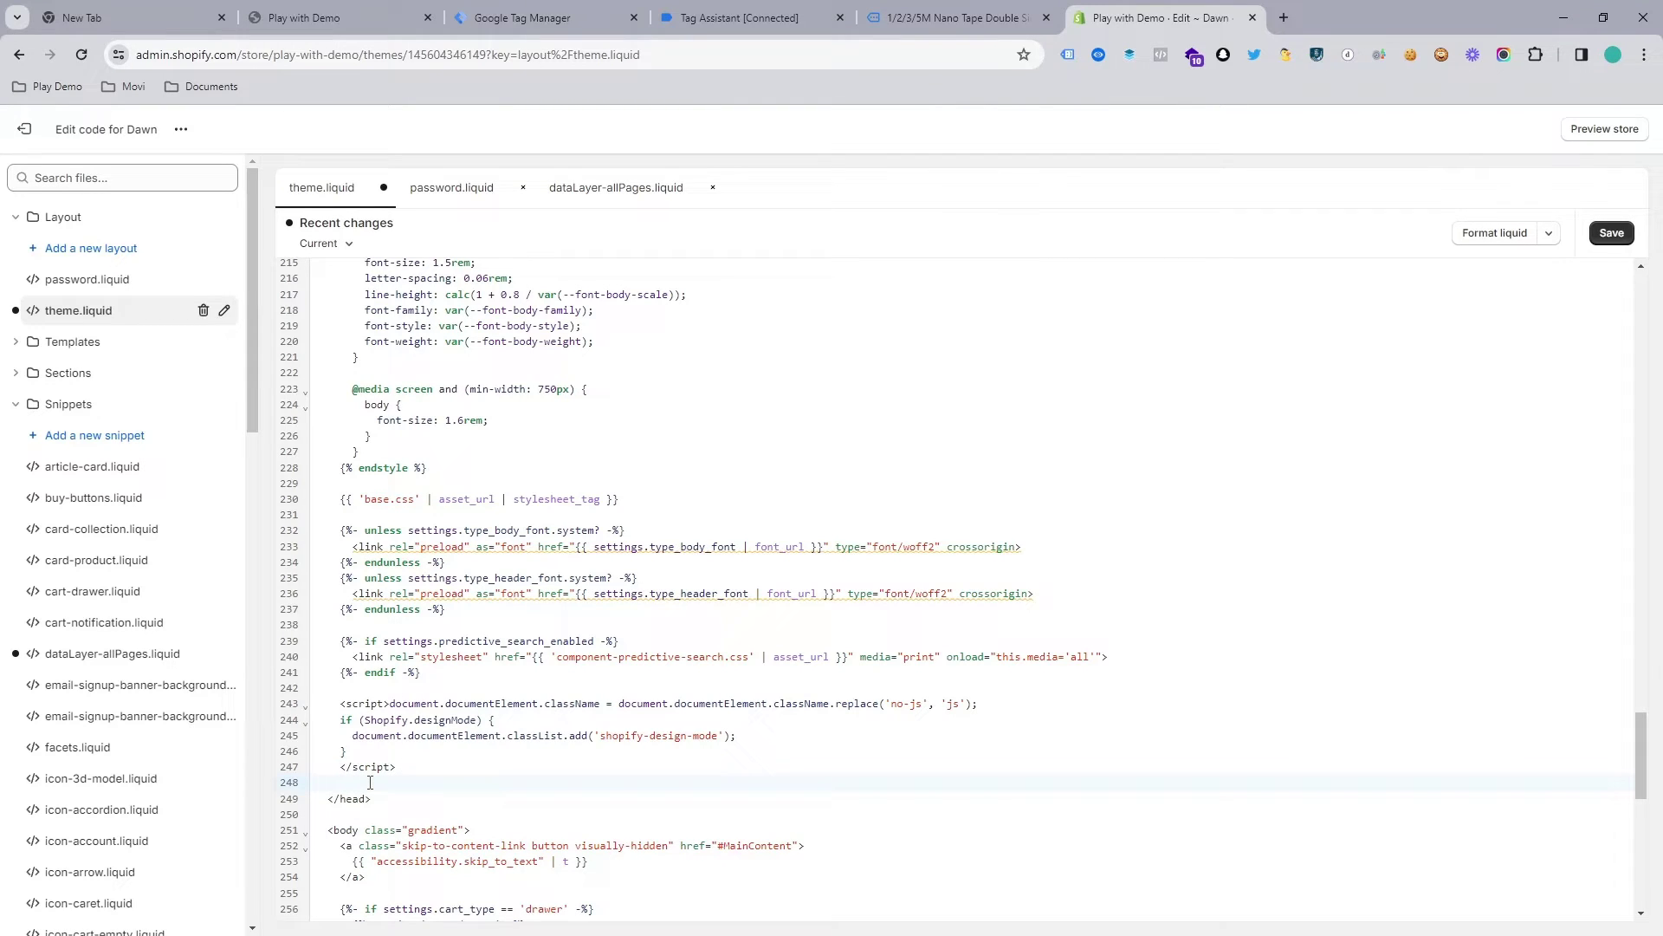
type("{% include 'dataLayer-allPages' %}")
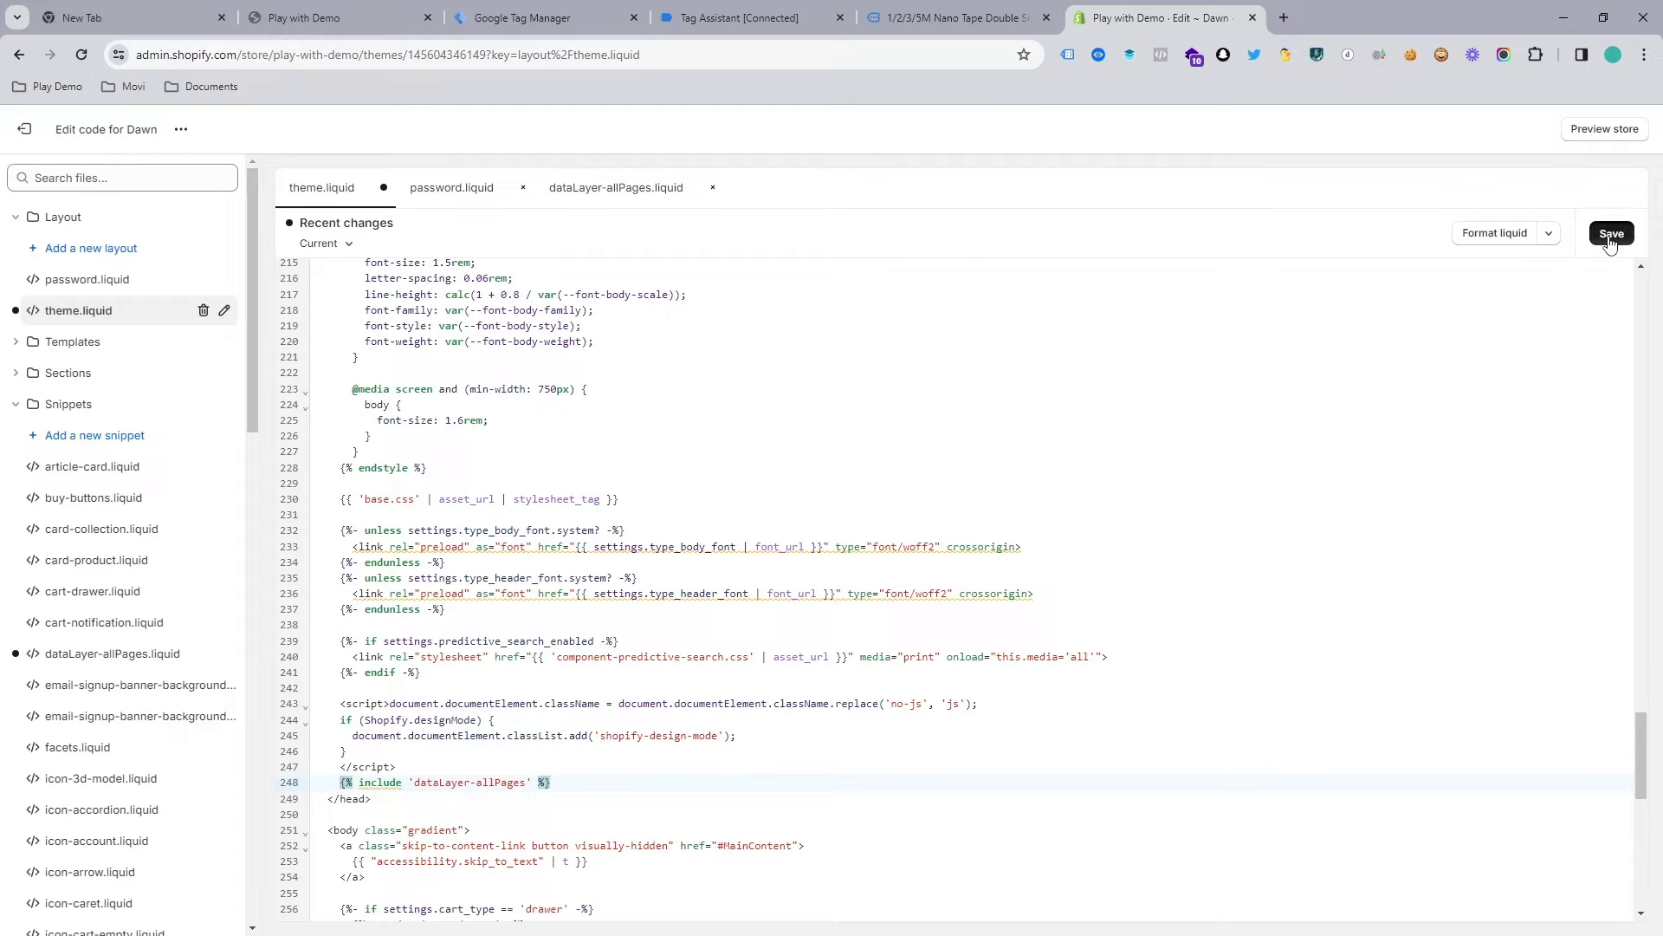
left_click(1610, 234)
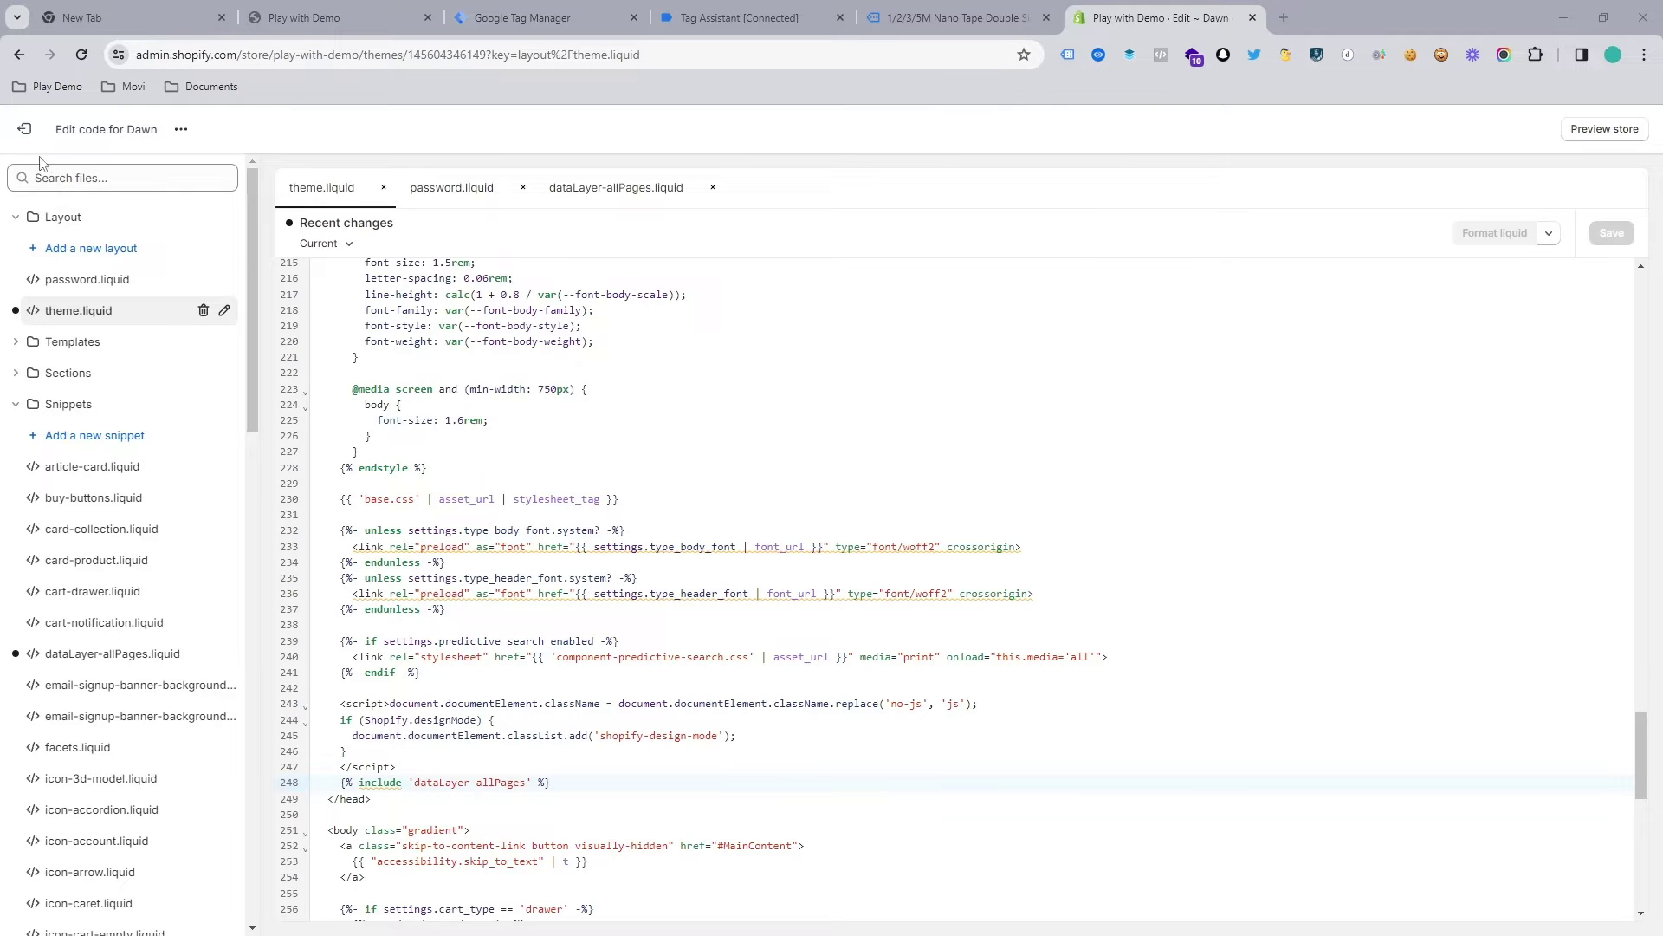
Leave the code editor and go to the store's Checkout settings
left_click(24, 129)
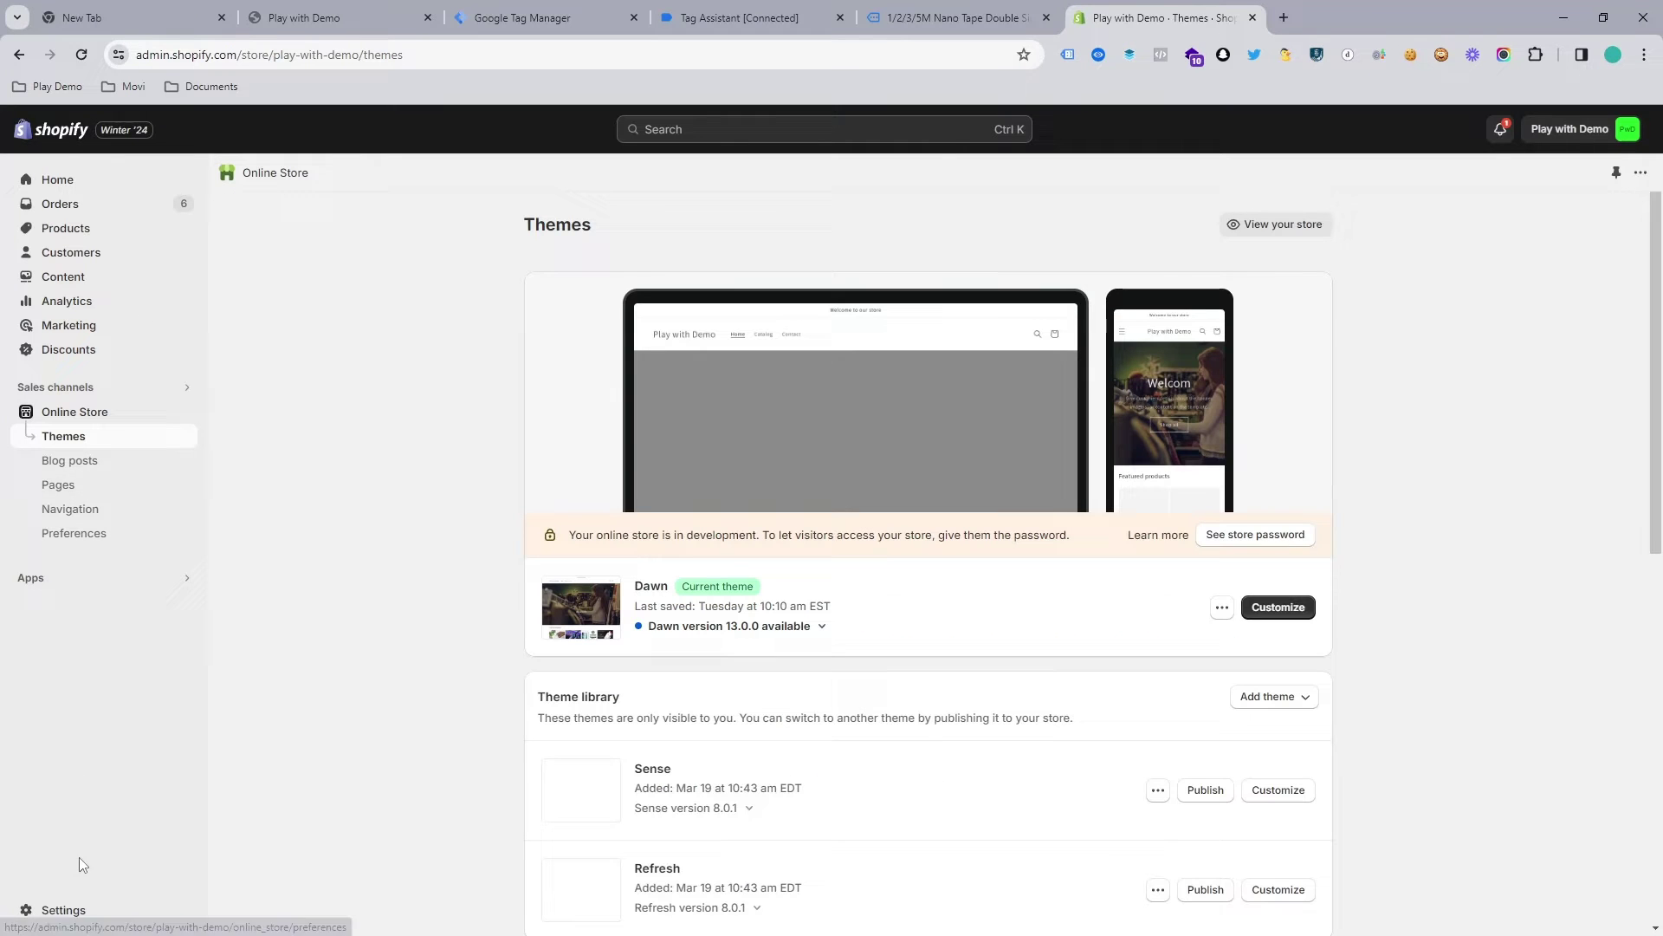
left_click(83, 908)
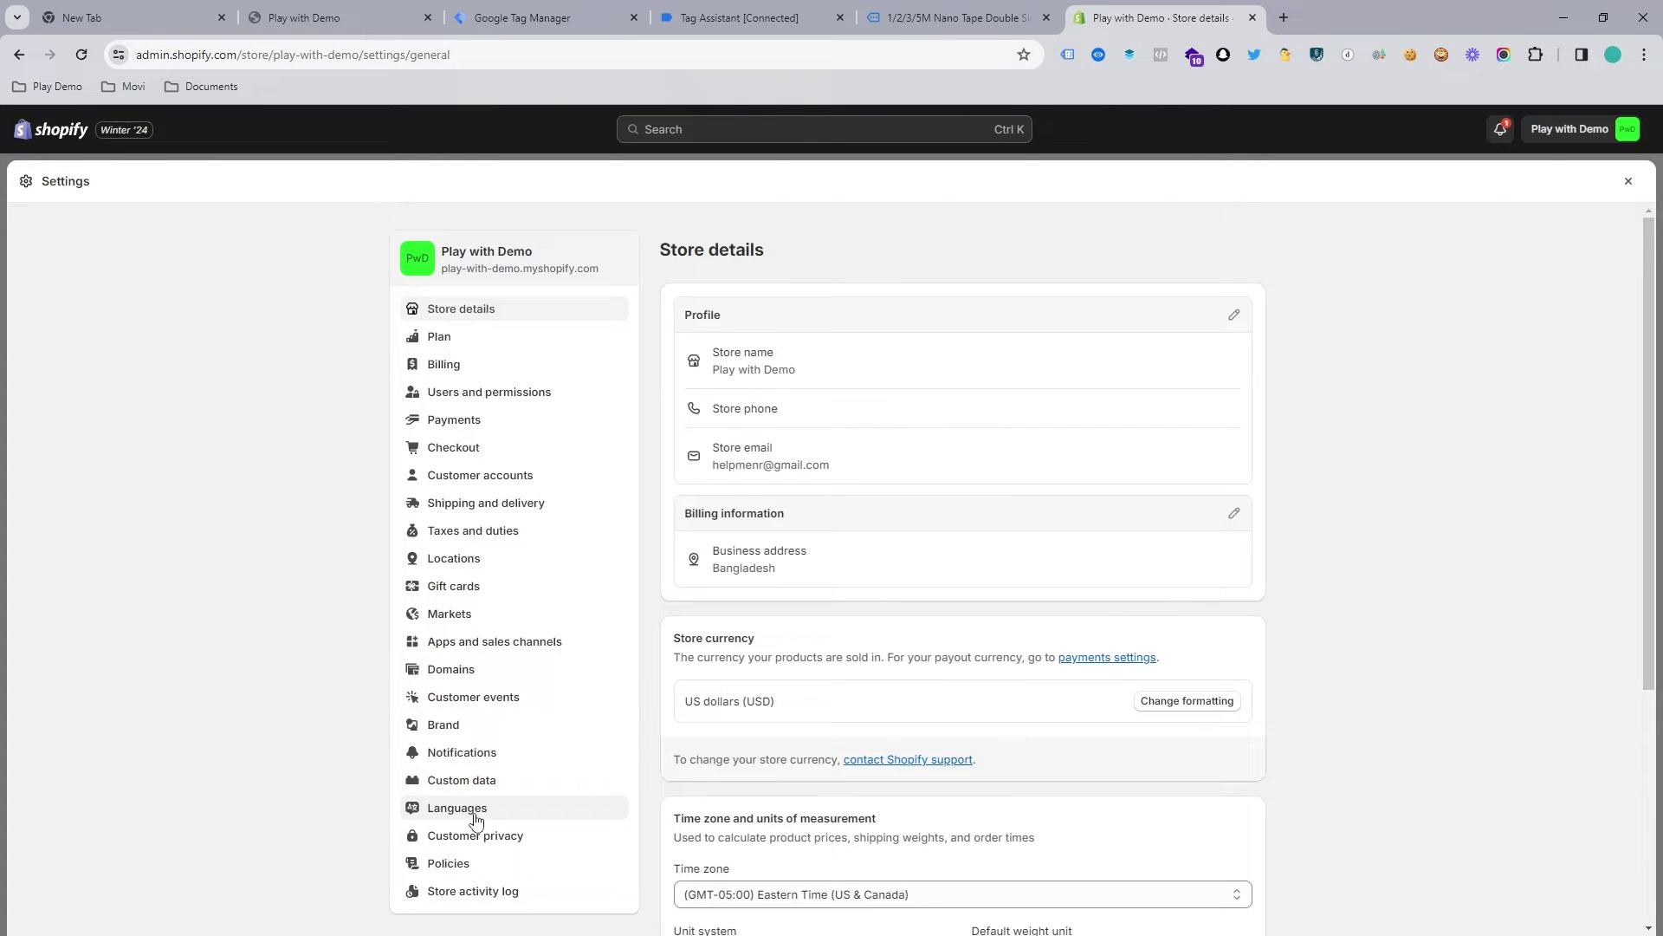
left_click(449, 449)
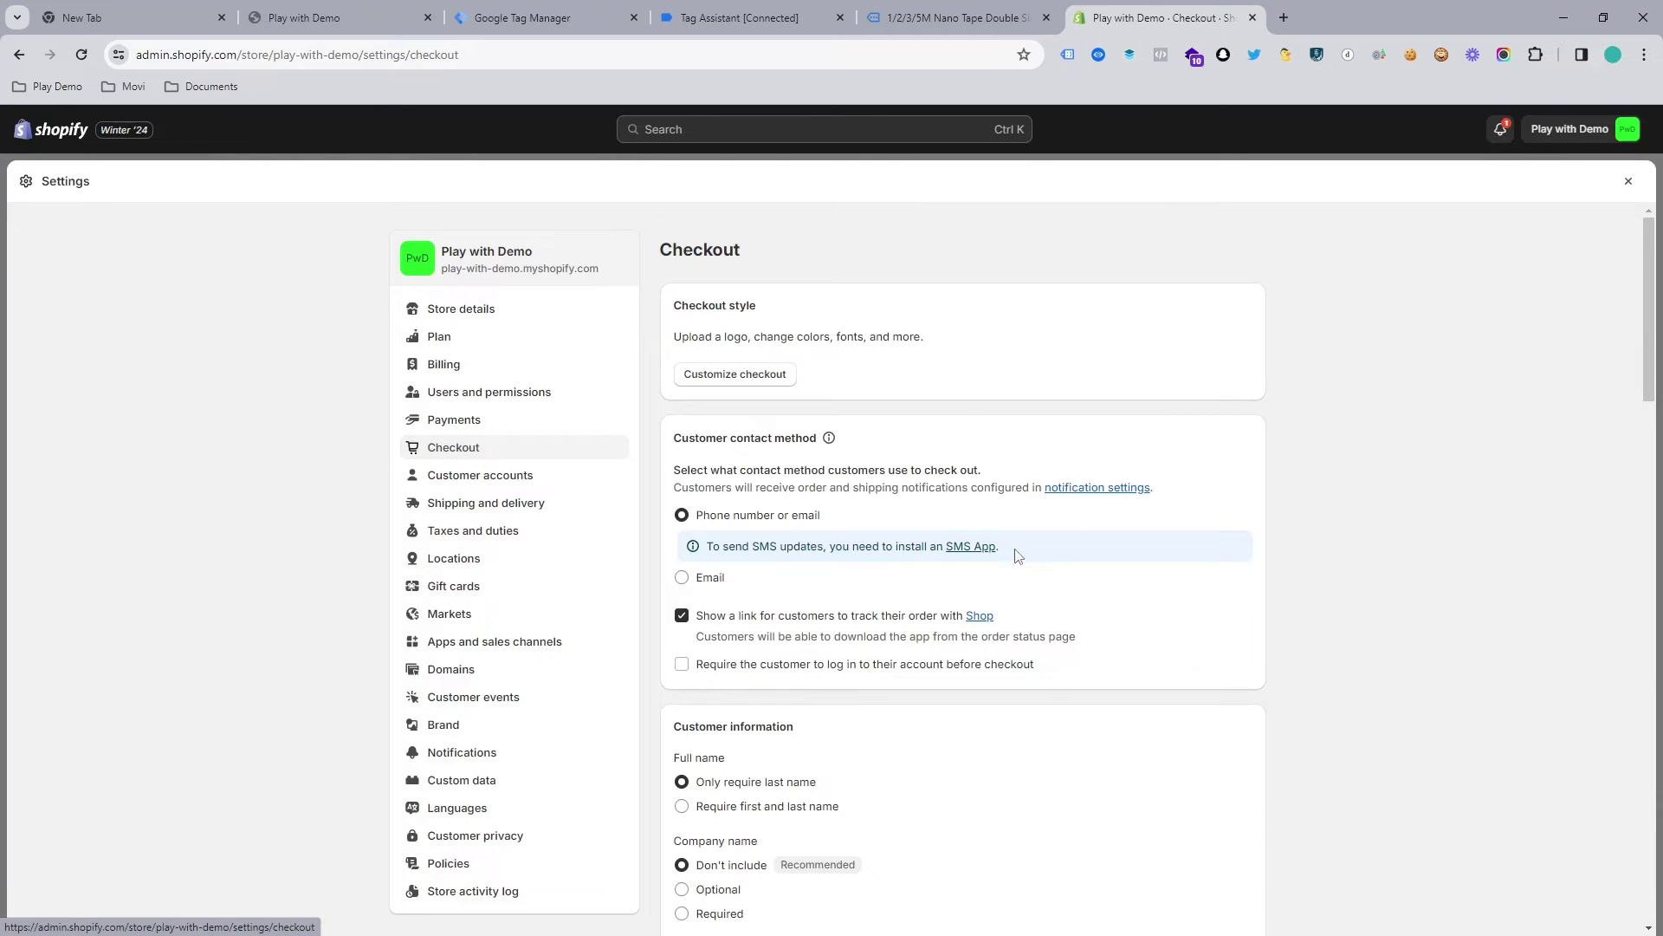
scroll(1018, 555, "down", 20)
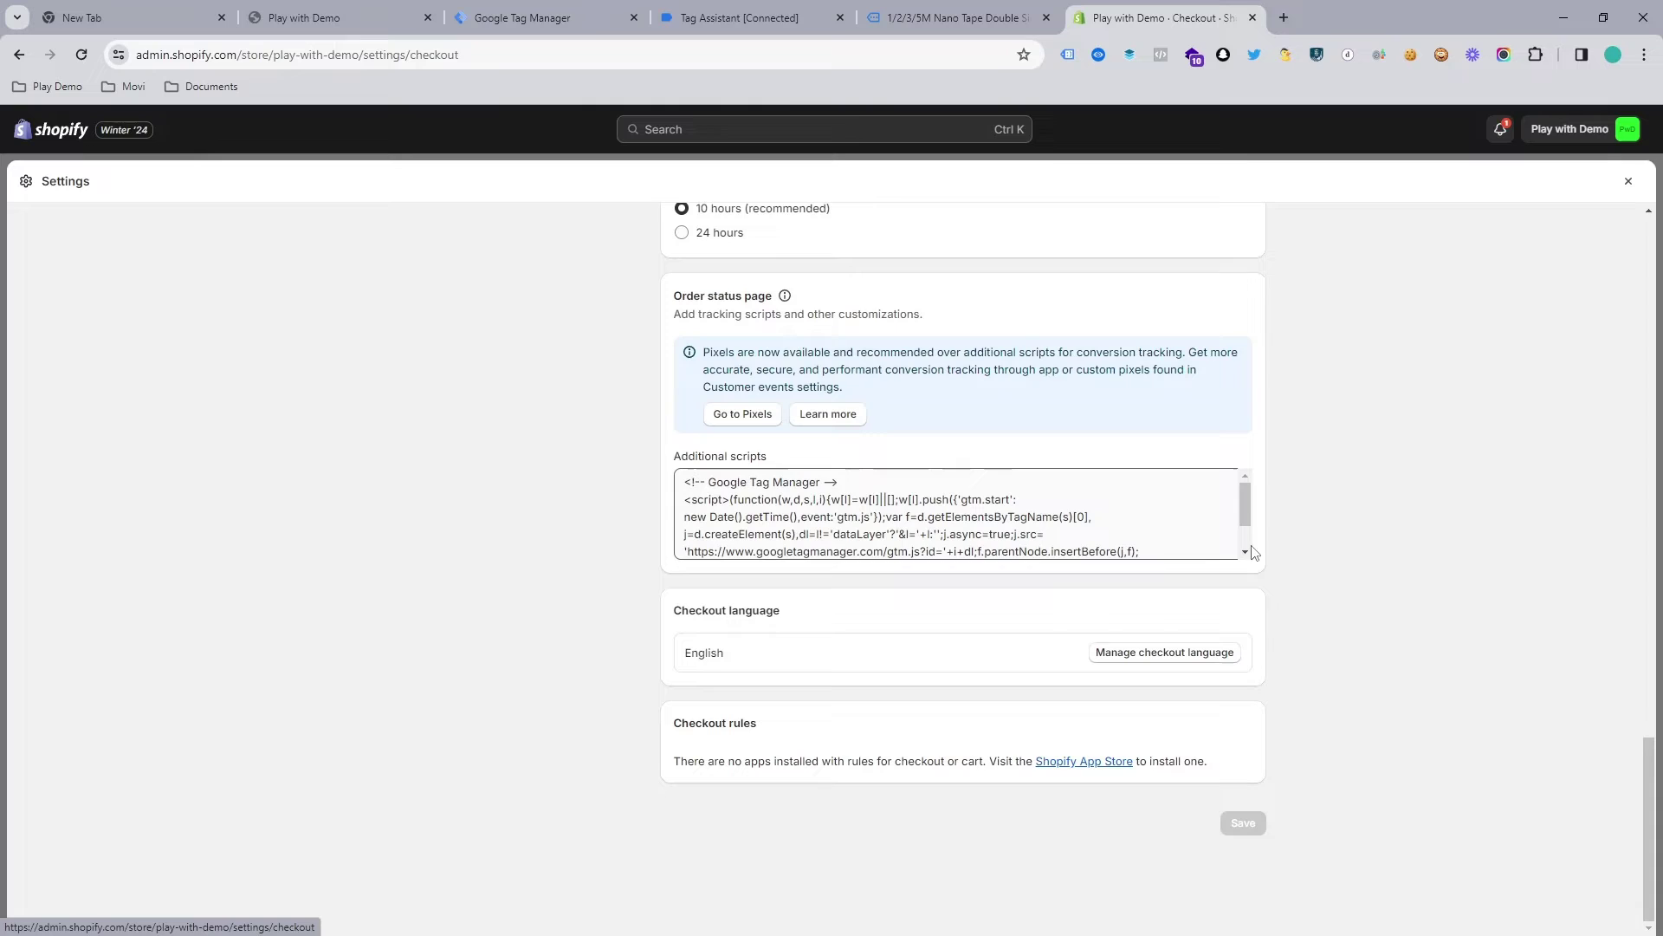
Paste the data layer script after the GTM code in Additional scripts, save, and close Settings
left_click(1045, 534)
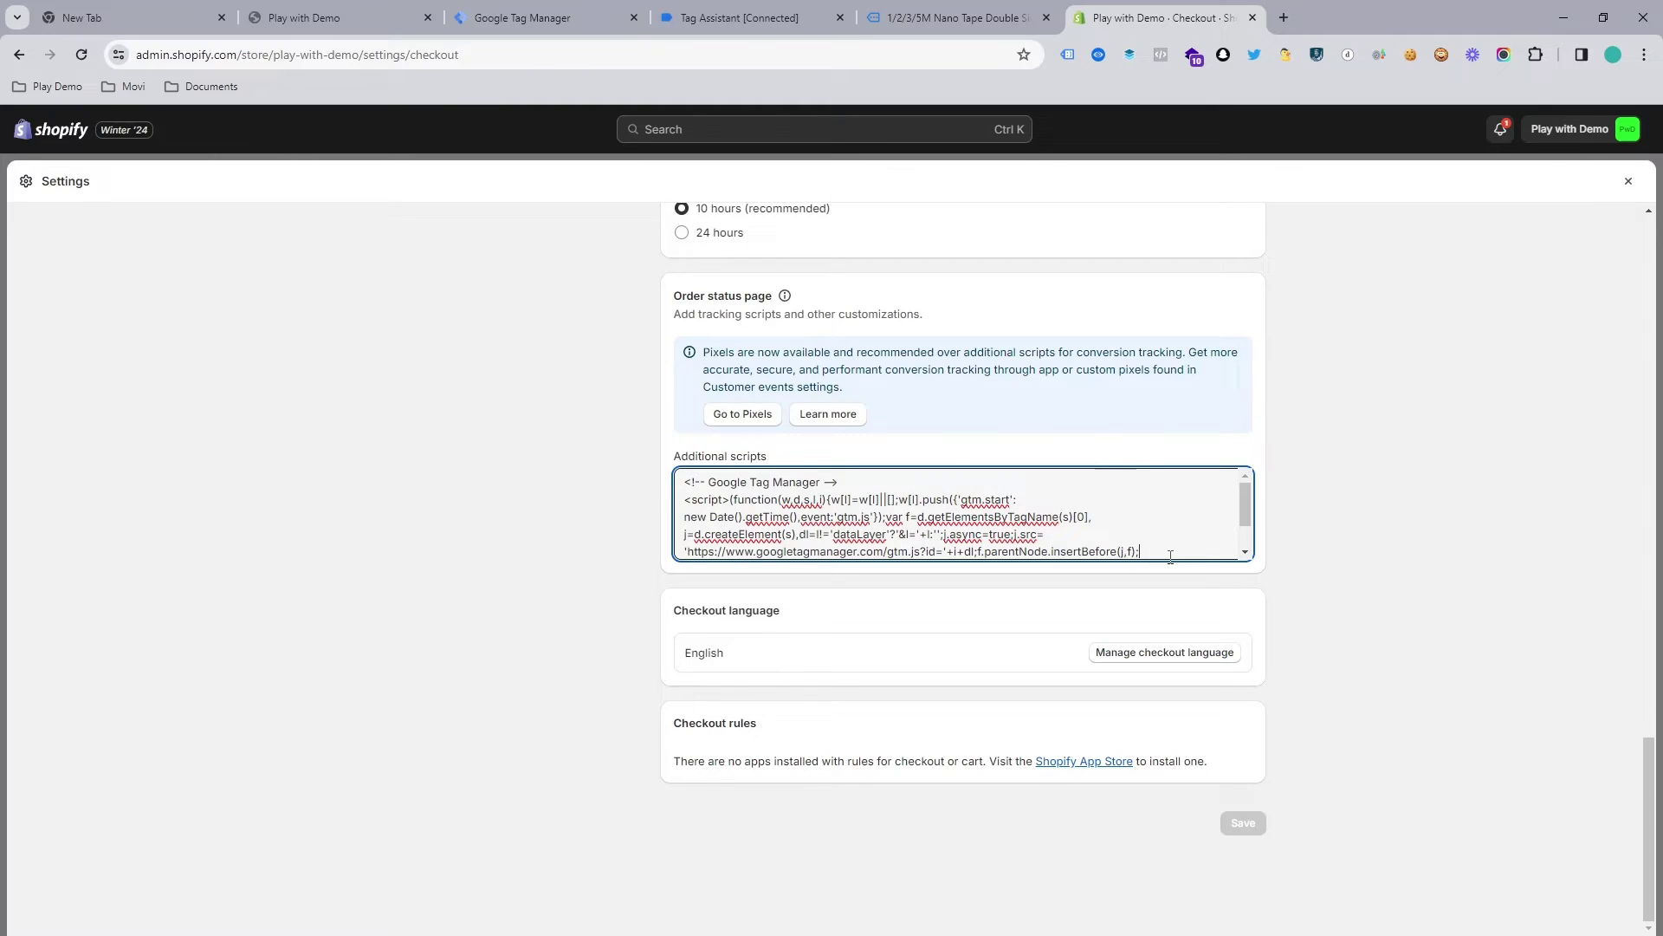
key("Return")
scroll(980, 526, "down", 2)
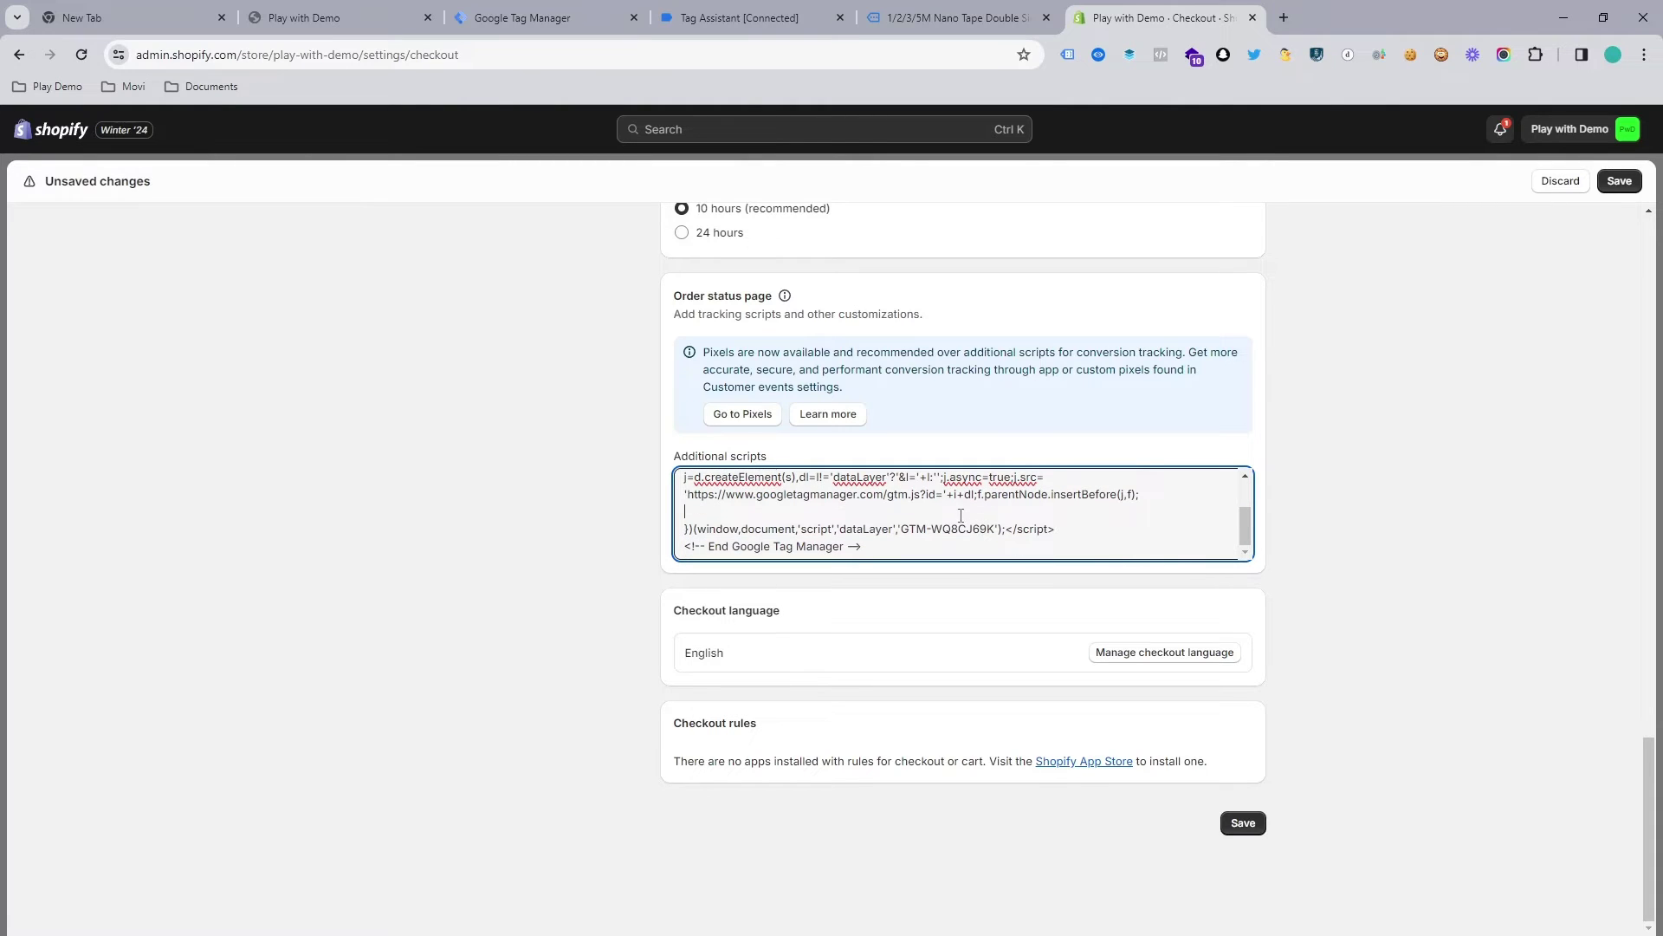
key("BackSpace")
key("Return")
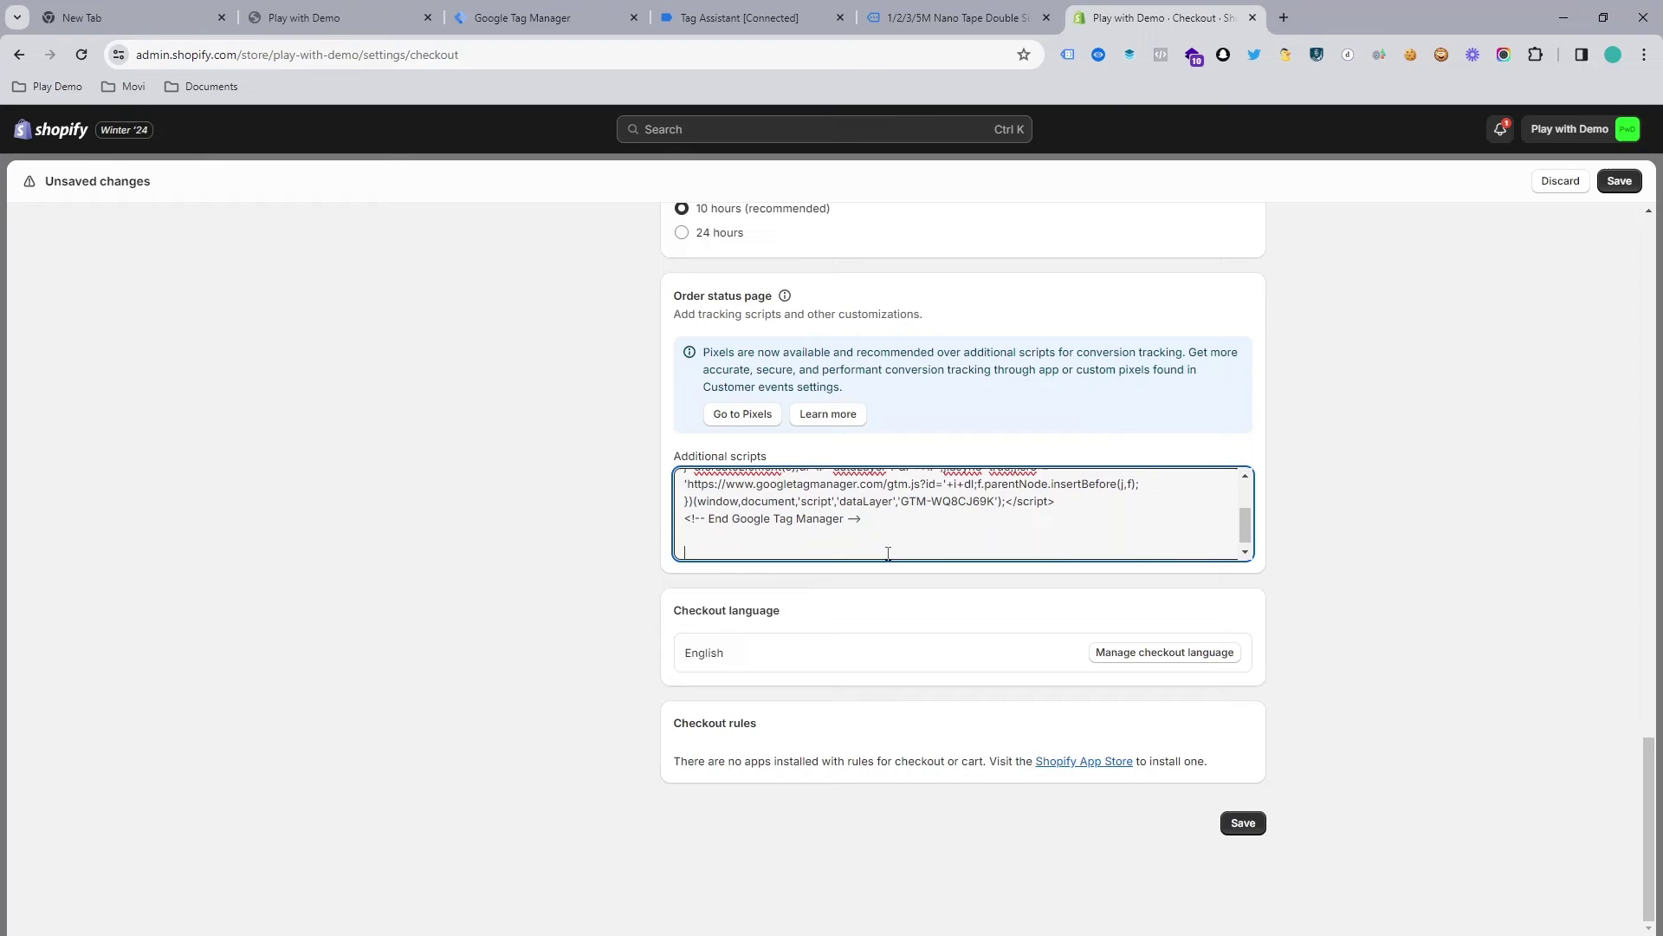
key("ctrl+v")
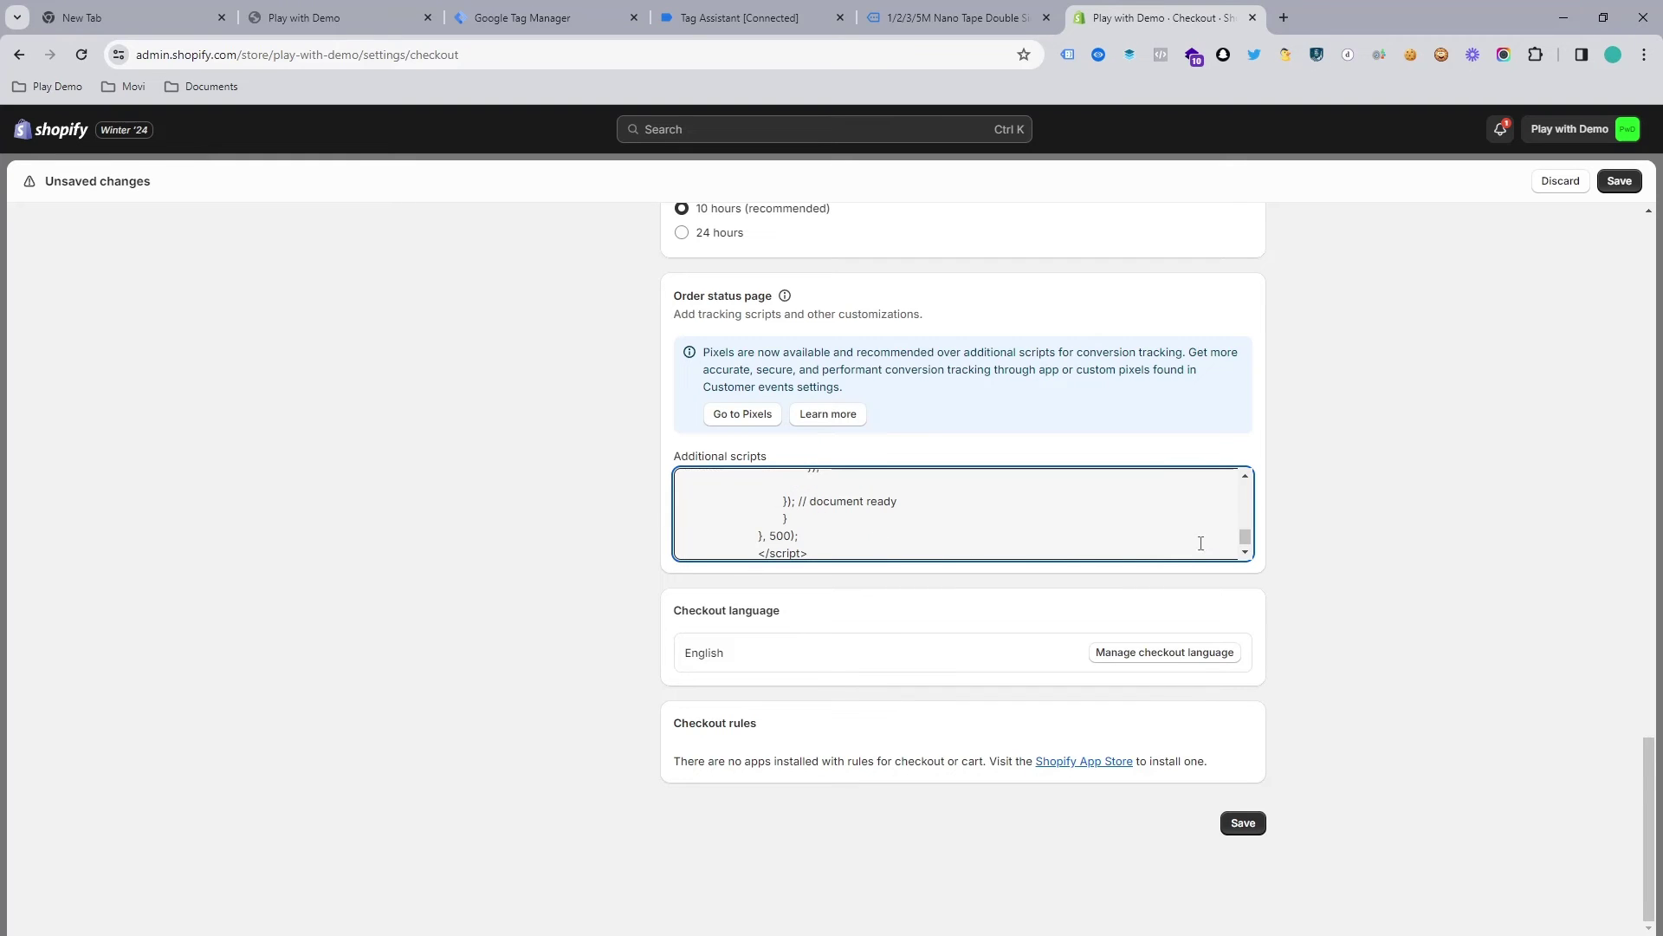
scroll(1134, 539, "up", 5)
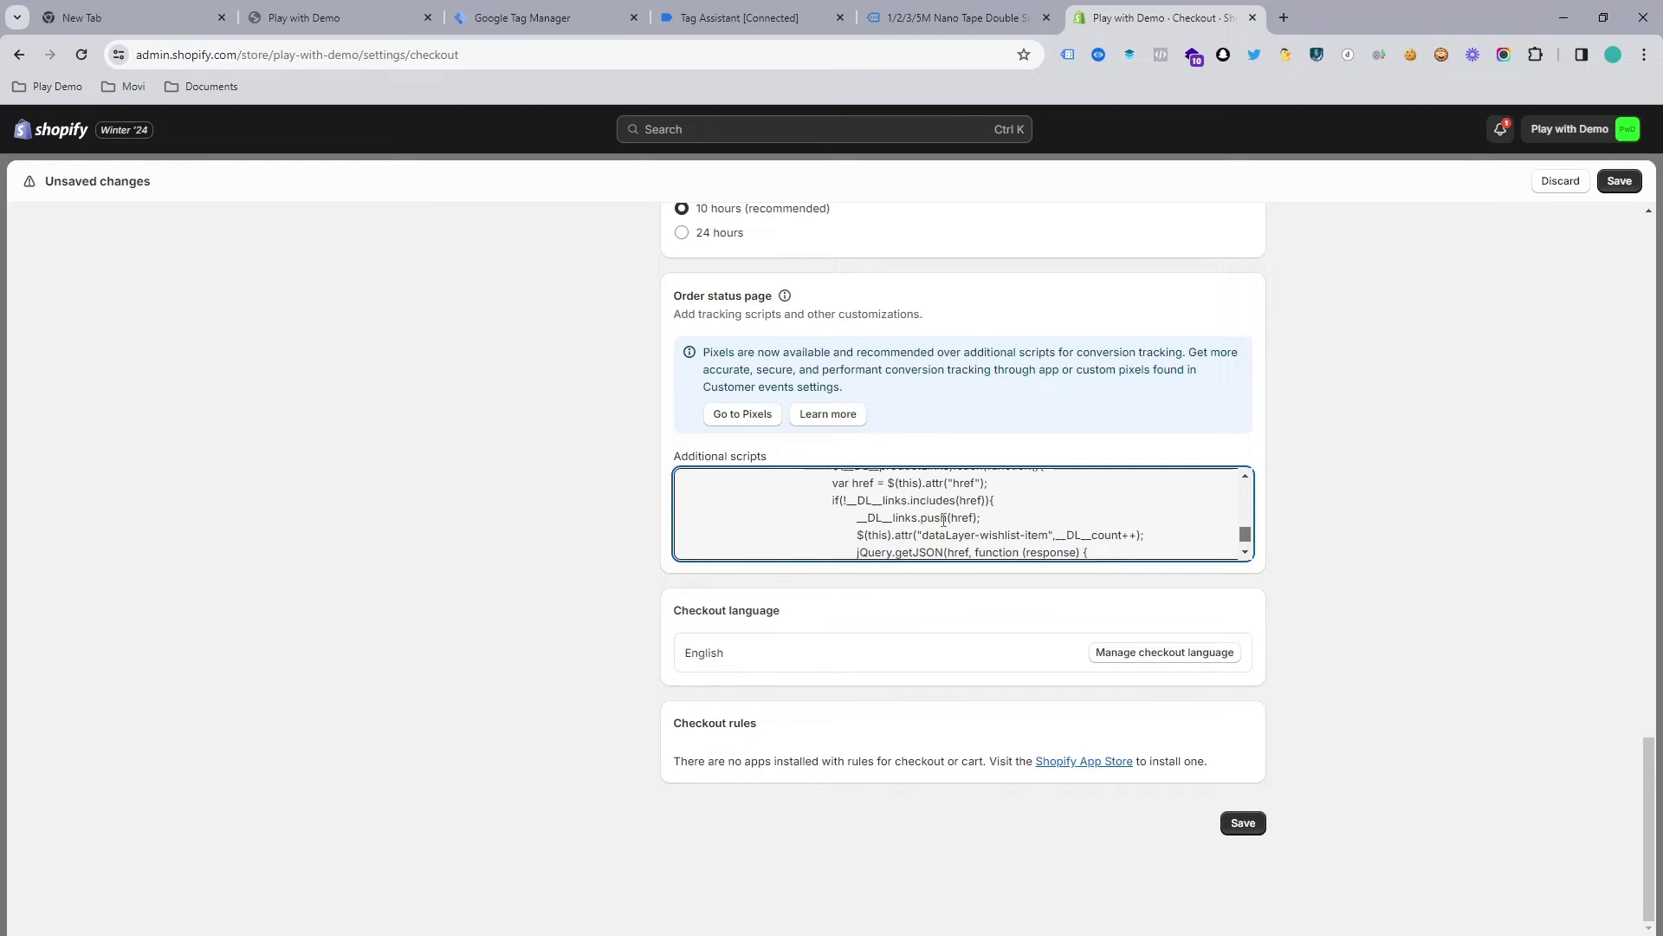
scroll(946, 526, "up", 2)
left_click(1617, 182)
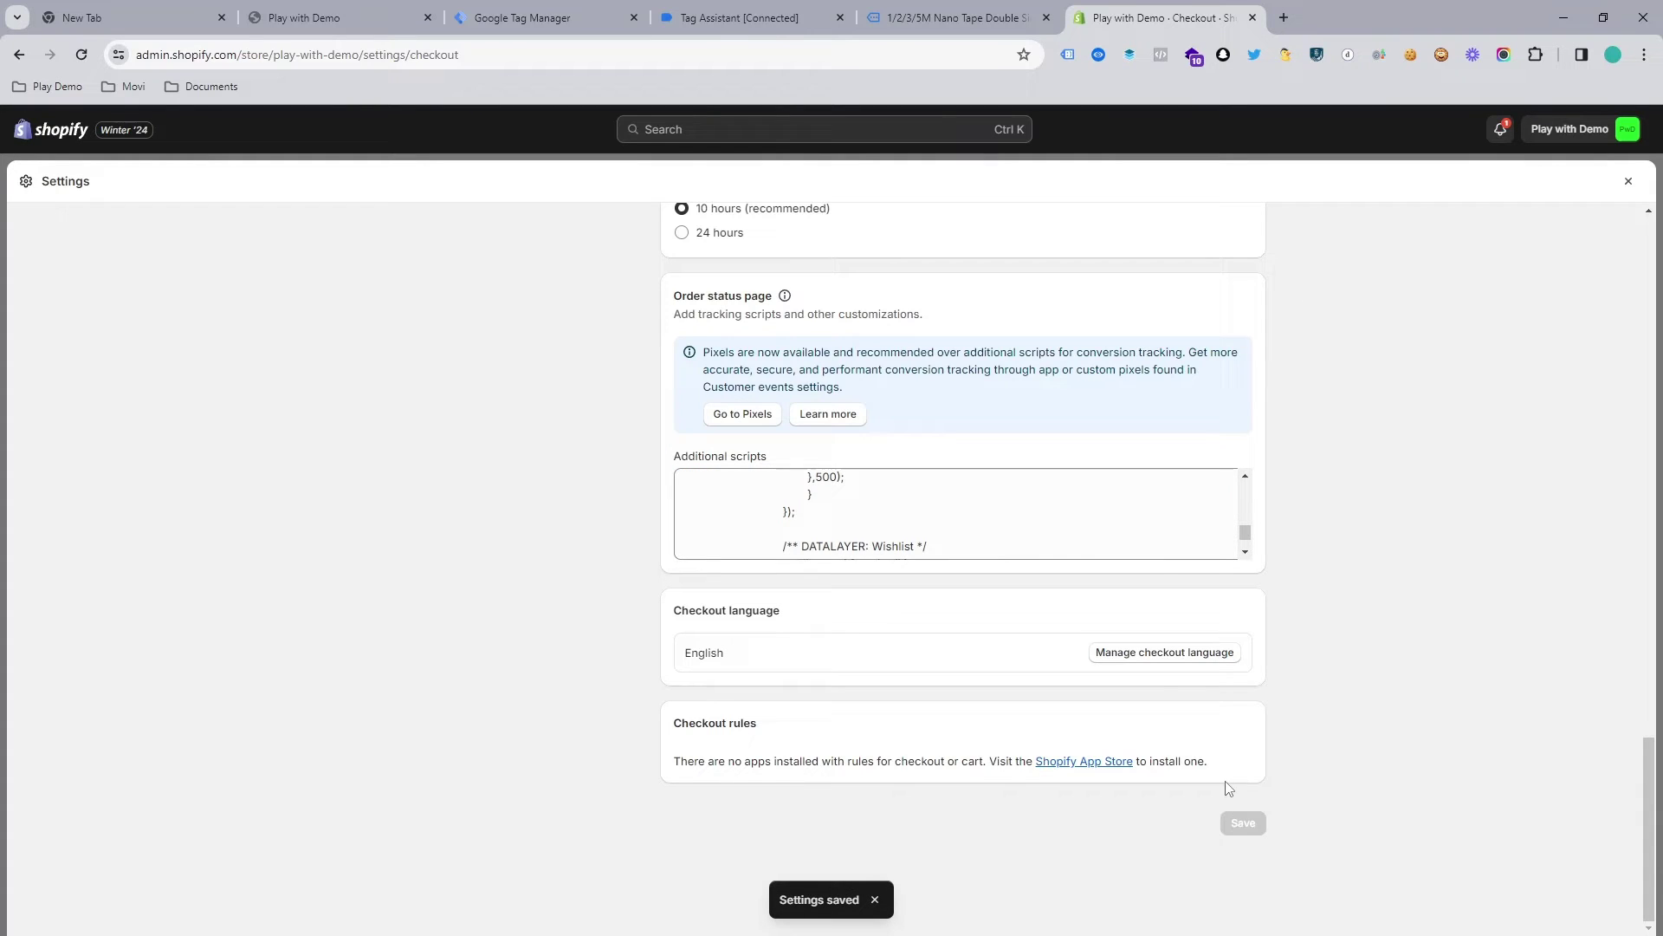
left_click(1629, 184)
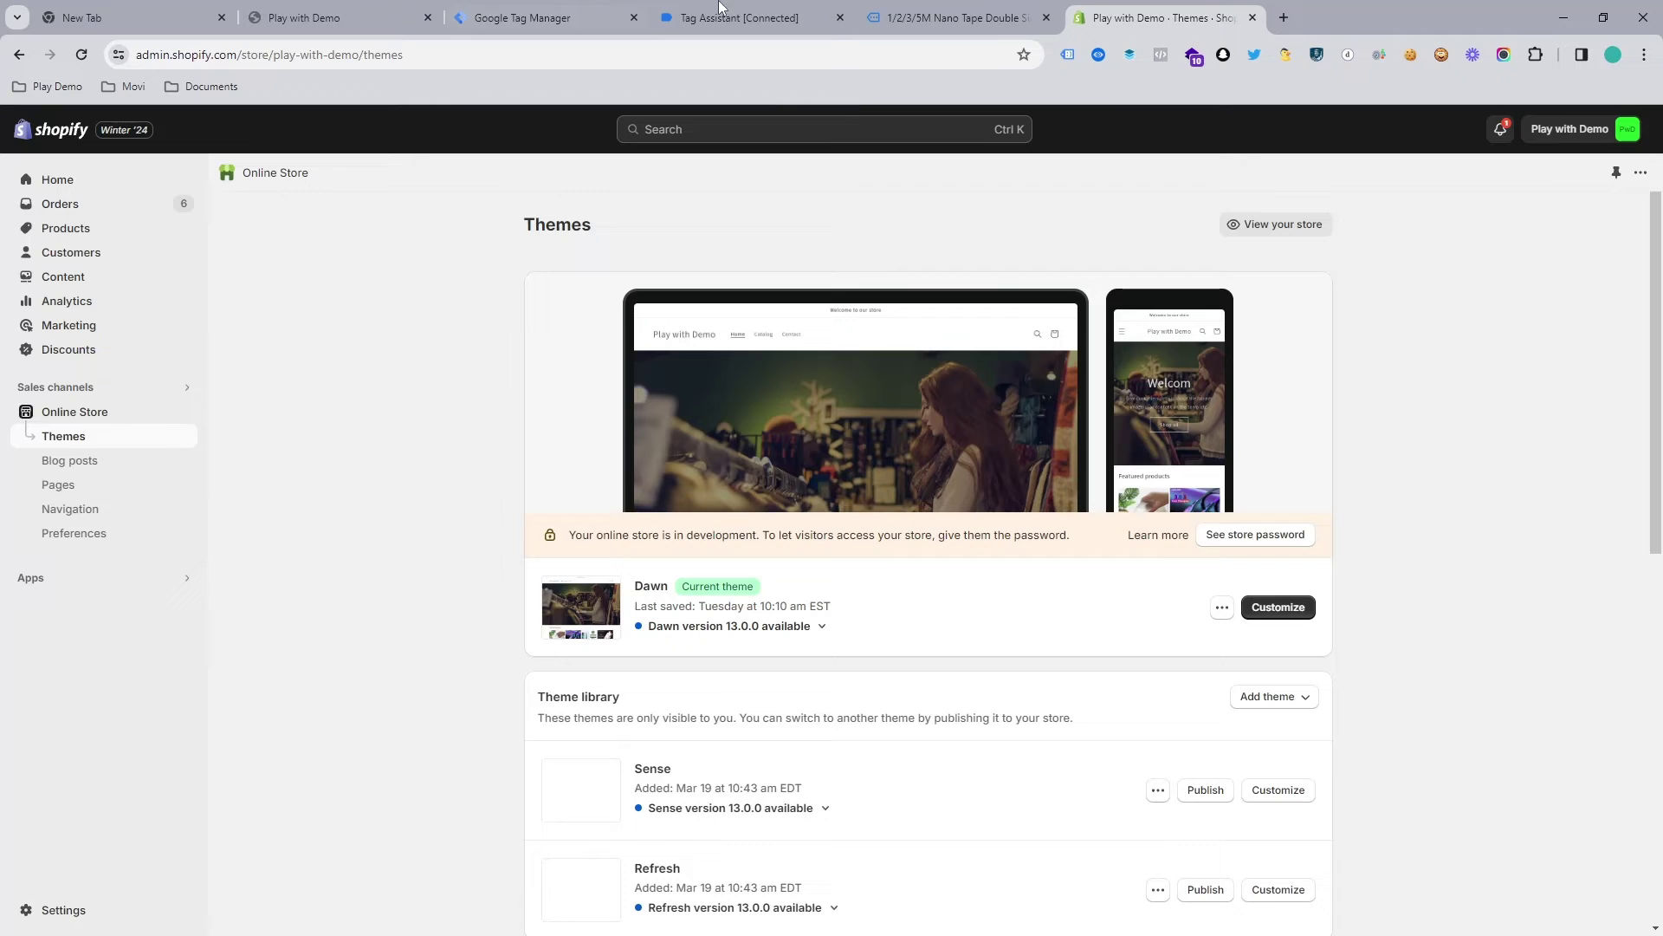
Restart GTM preview and open the 3A USB Type C Cable product page from Featured products
left_click(571, 9)
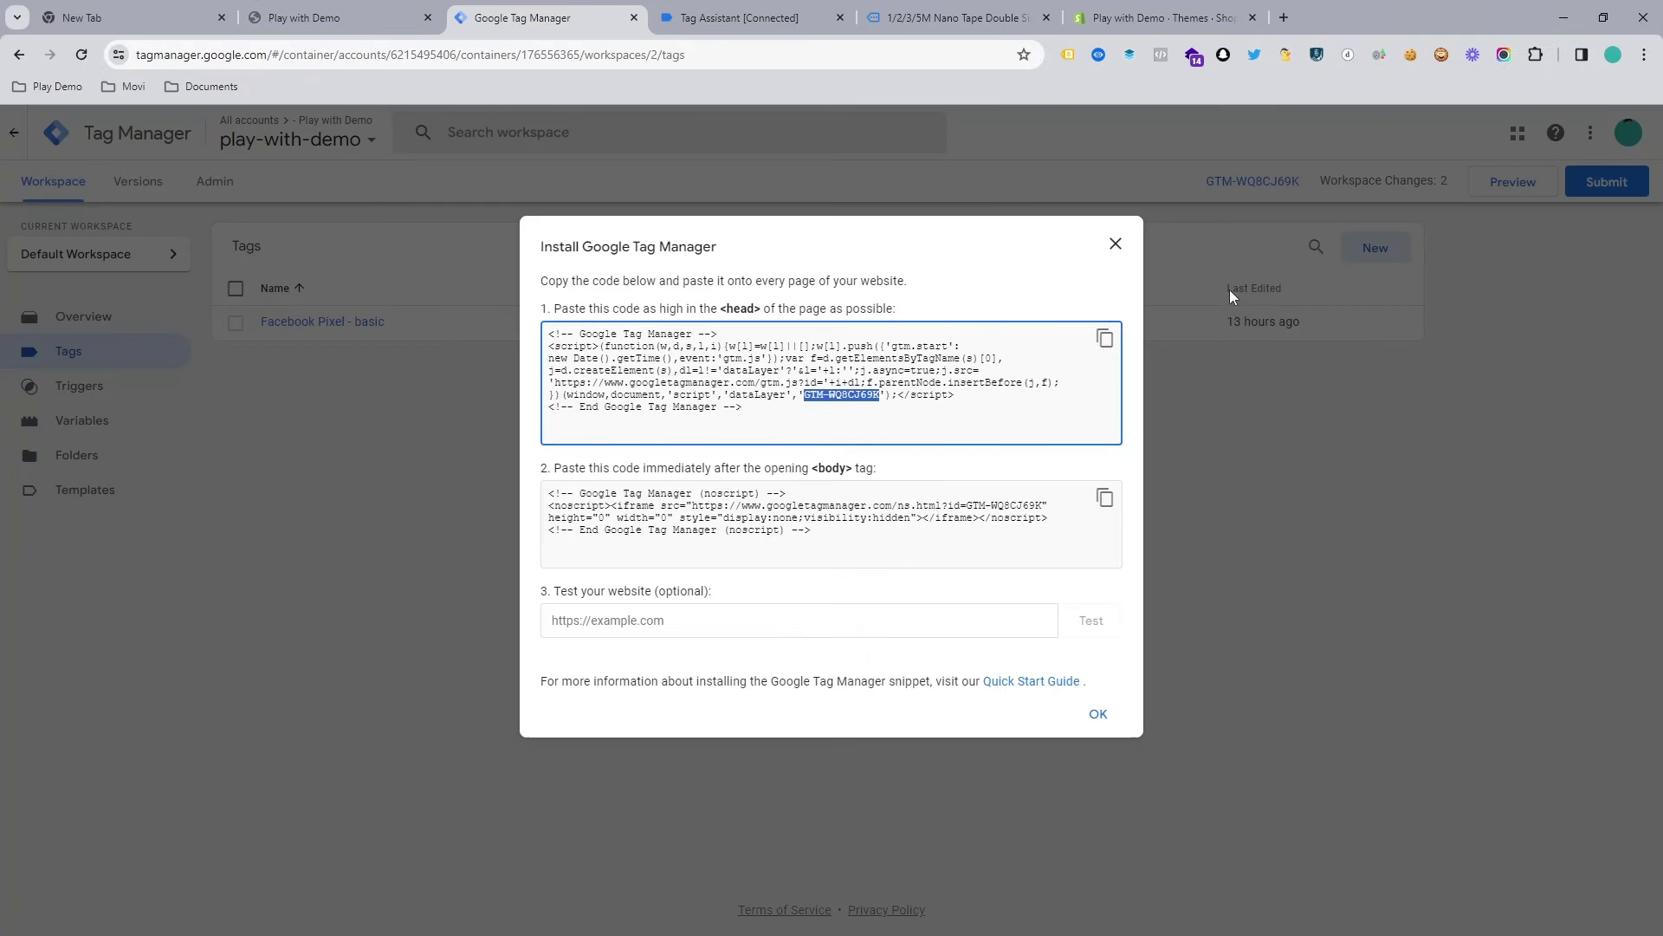
left_click(1116, 243)
left_click(1516, 185)
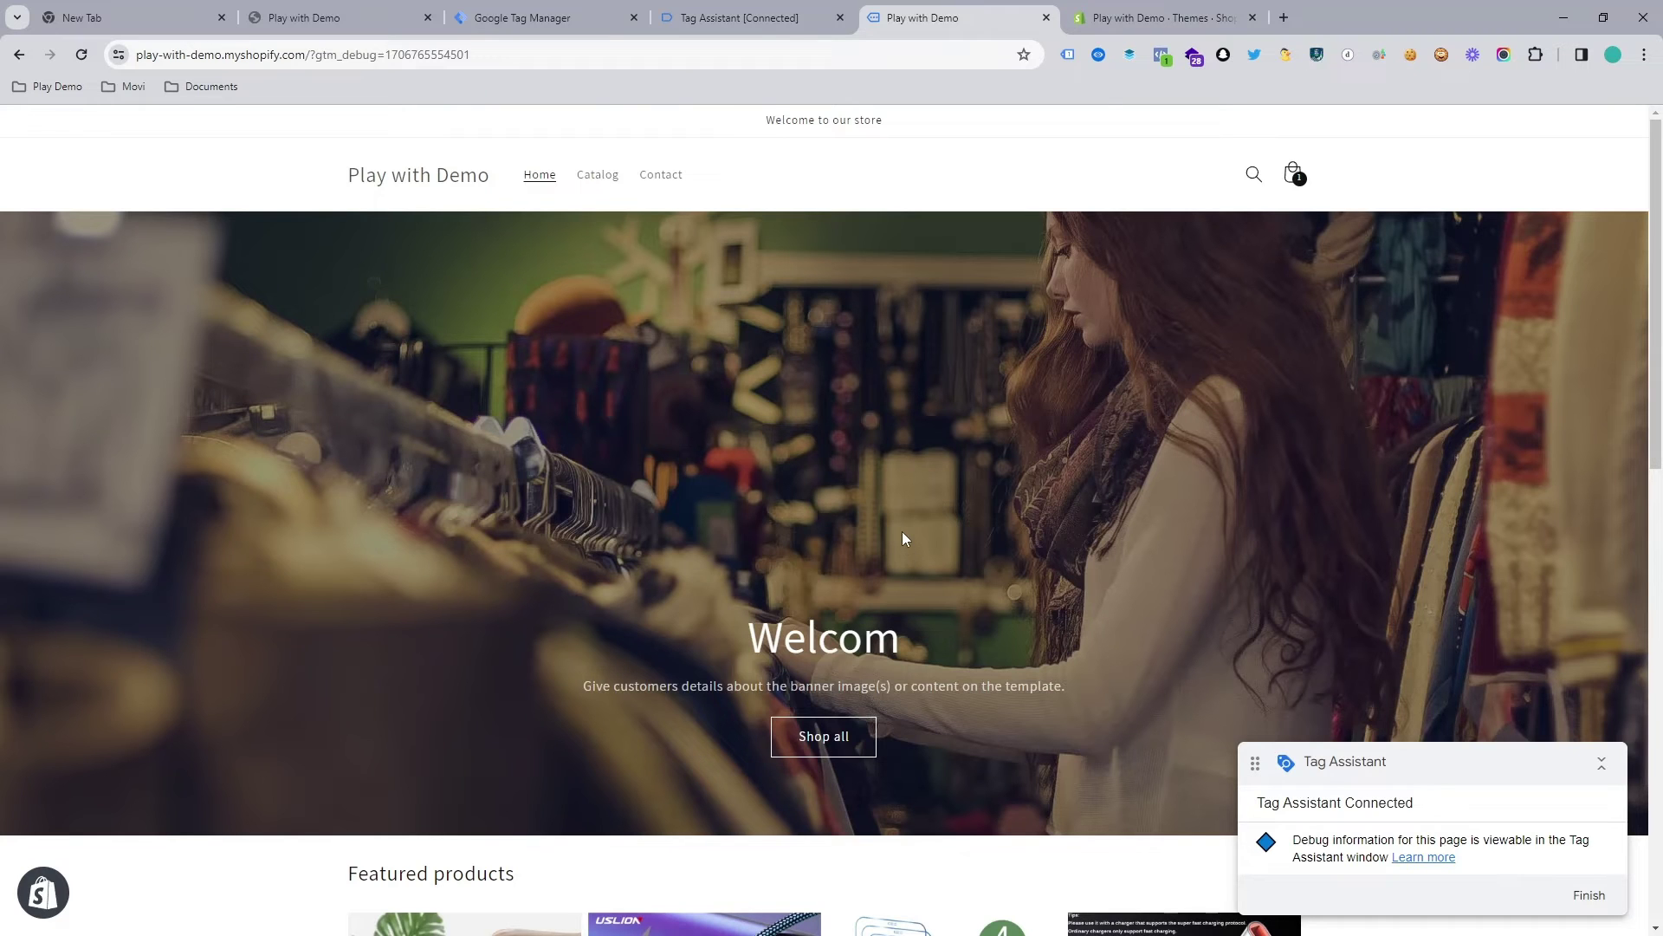
scroll(774, 364, "down", 9)
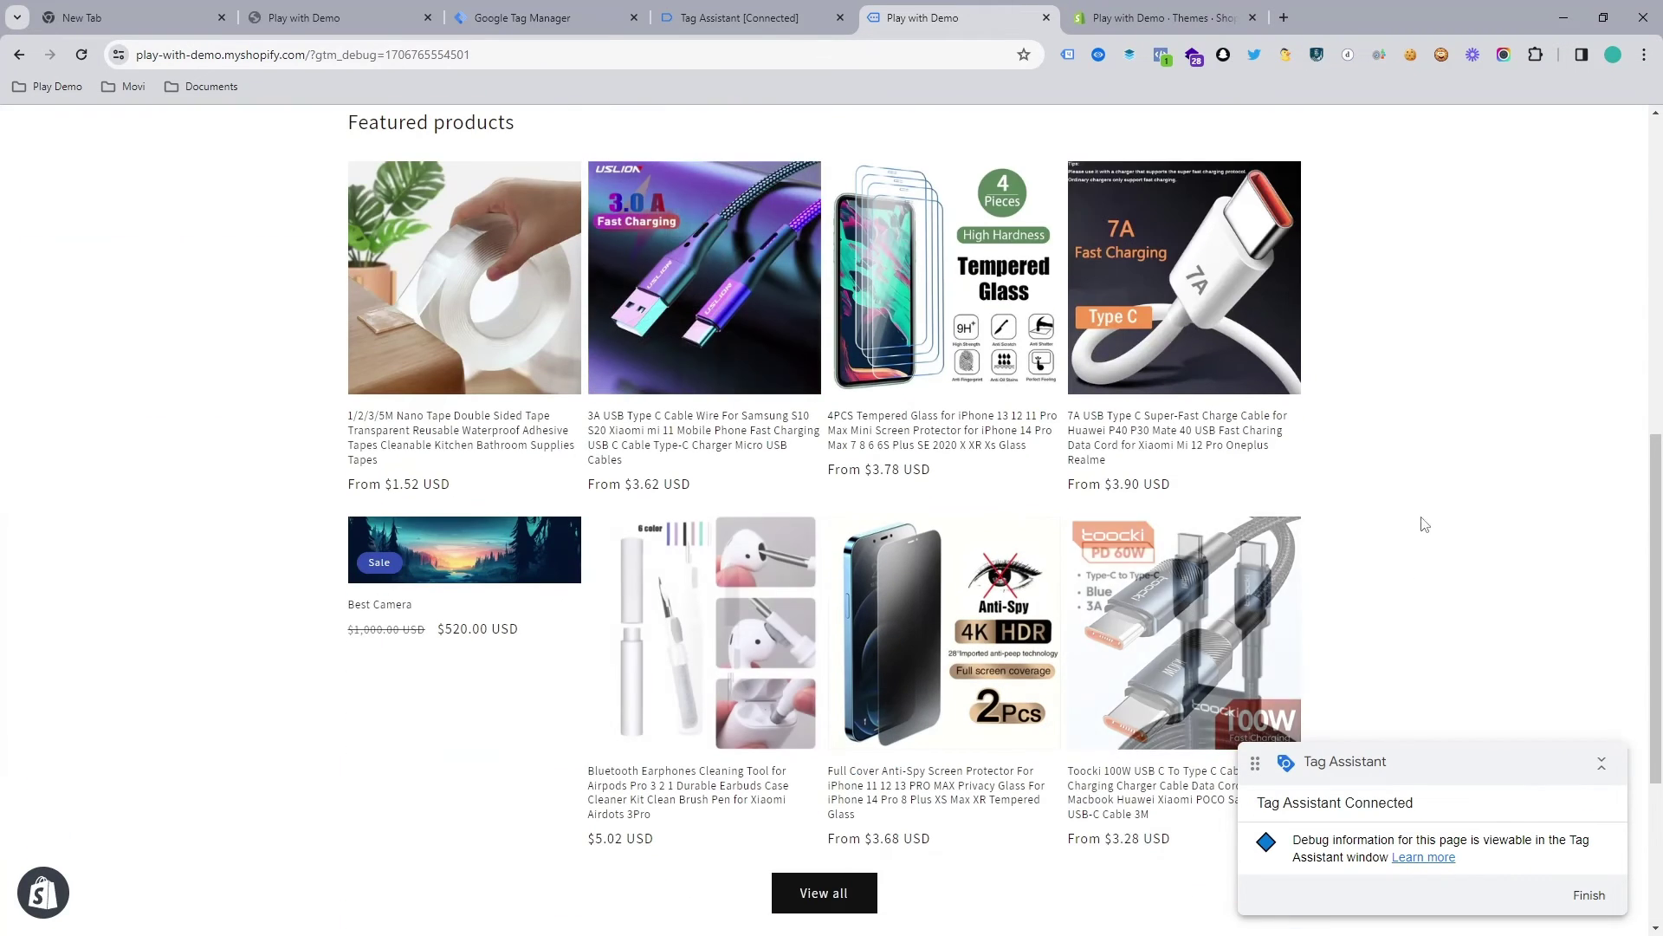
left_click(758, 338)
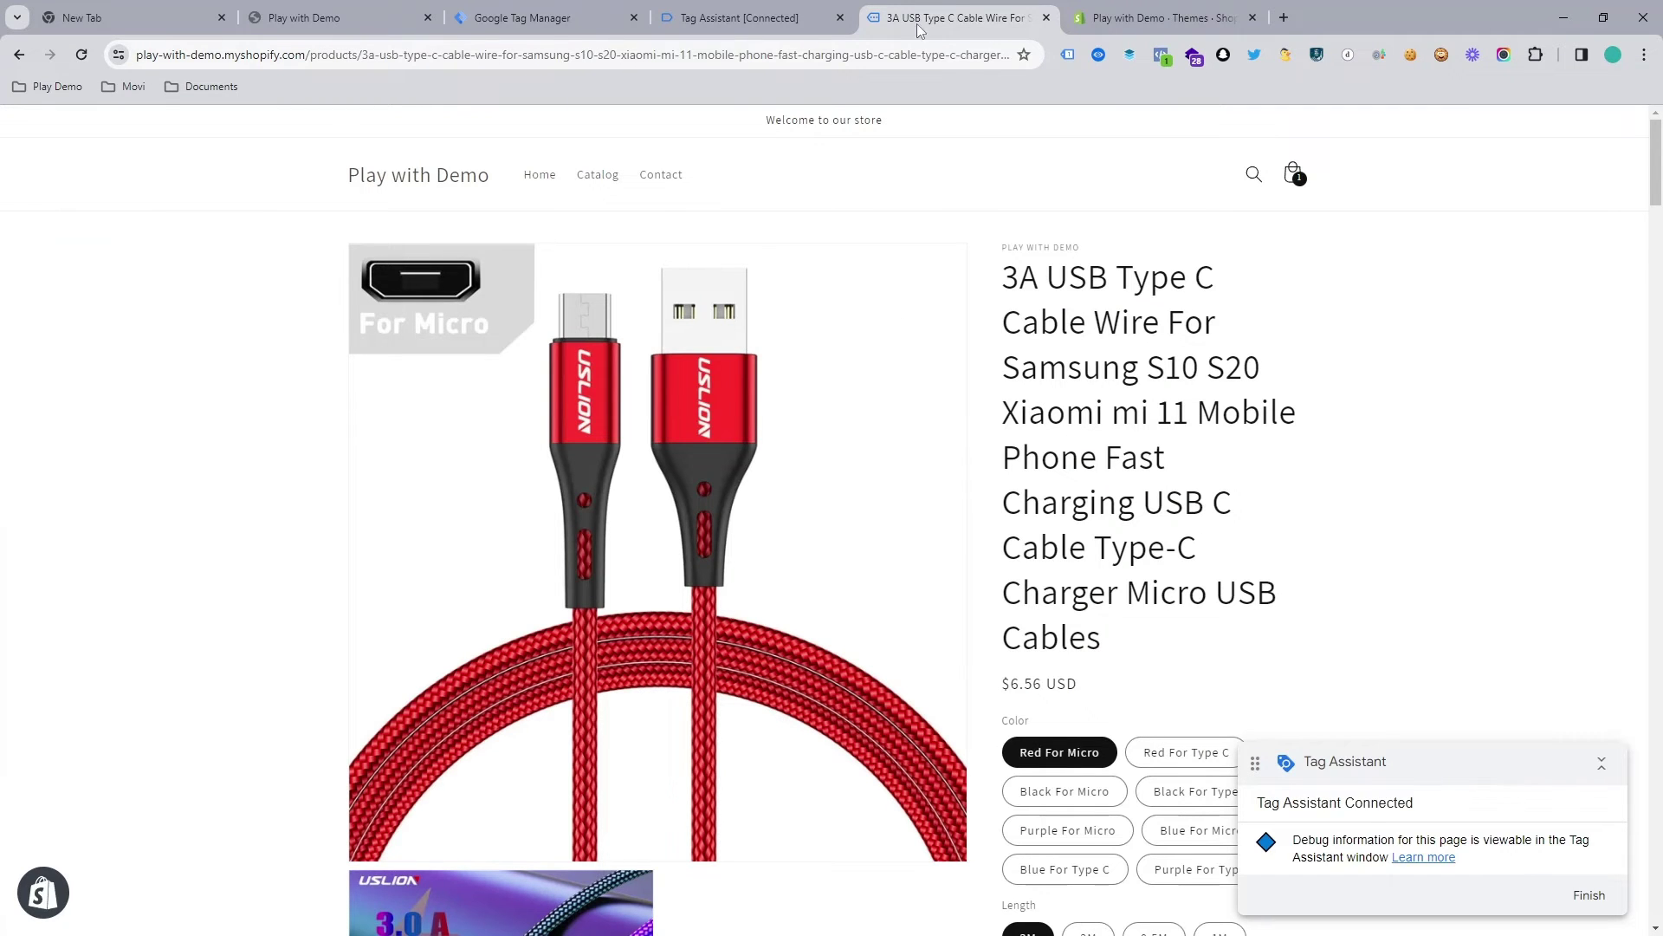
left_click(756, 11)
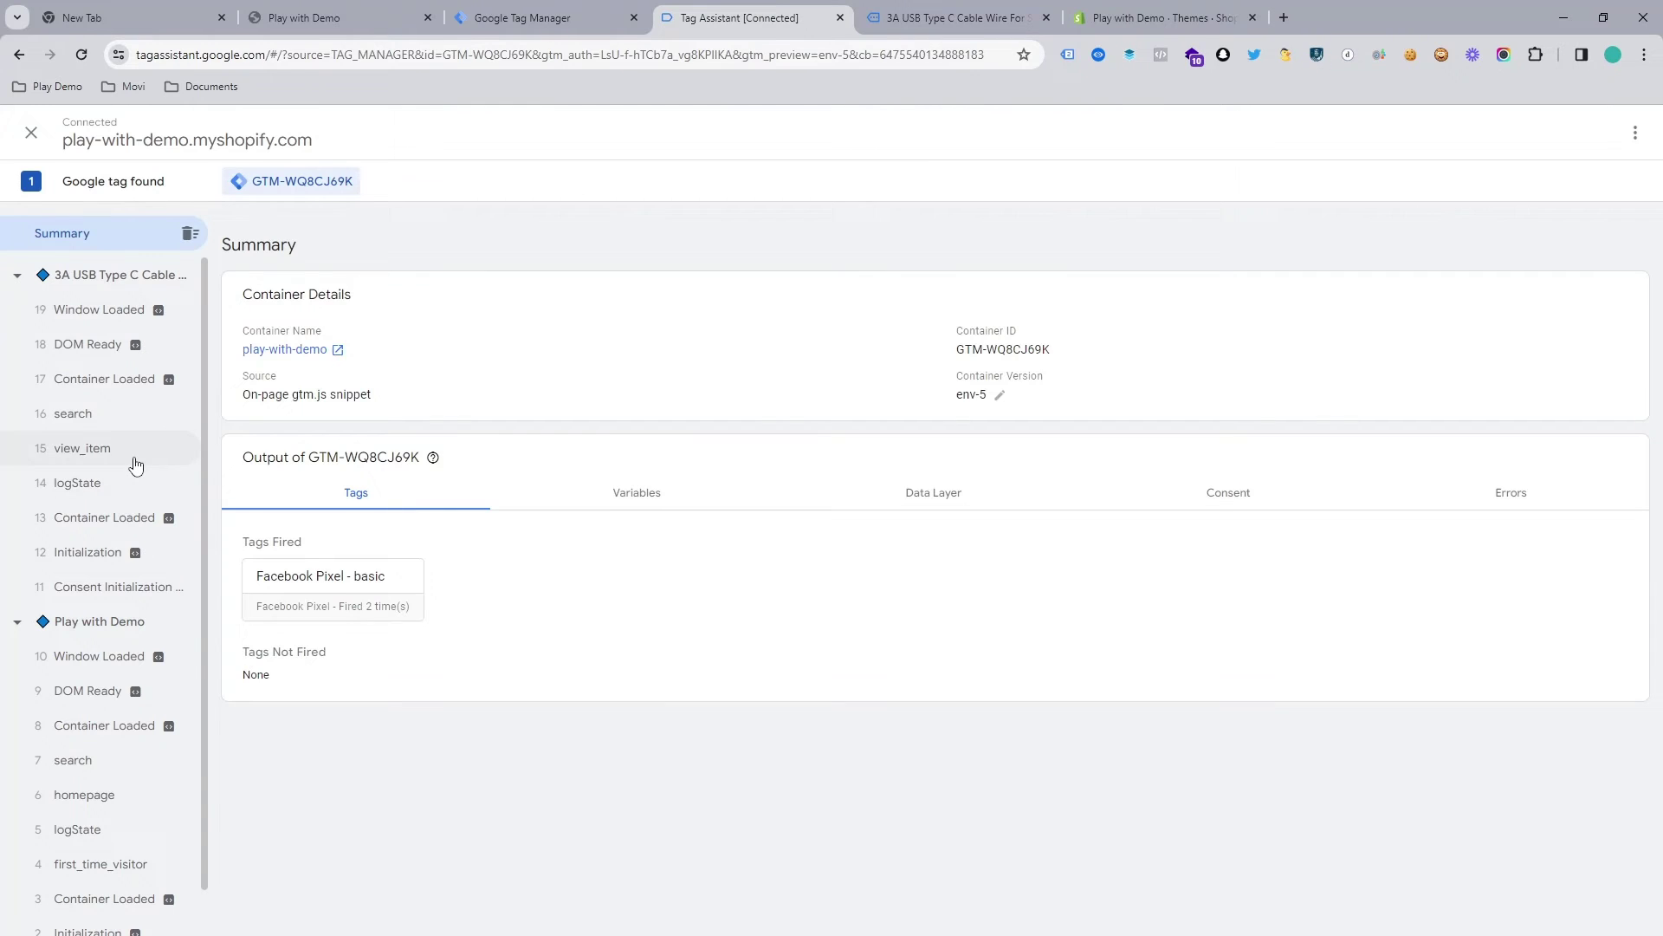
left_click(135, 457)
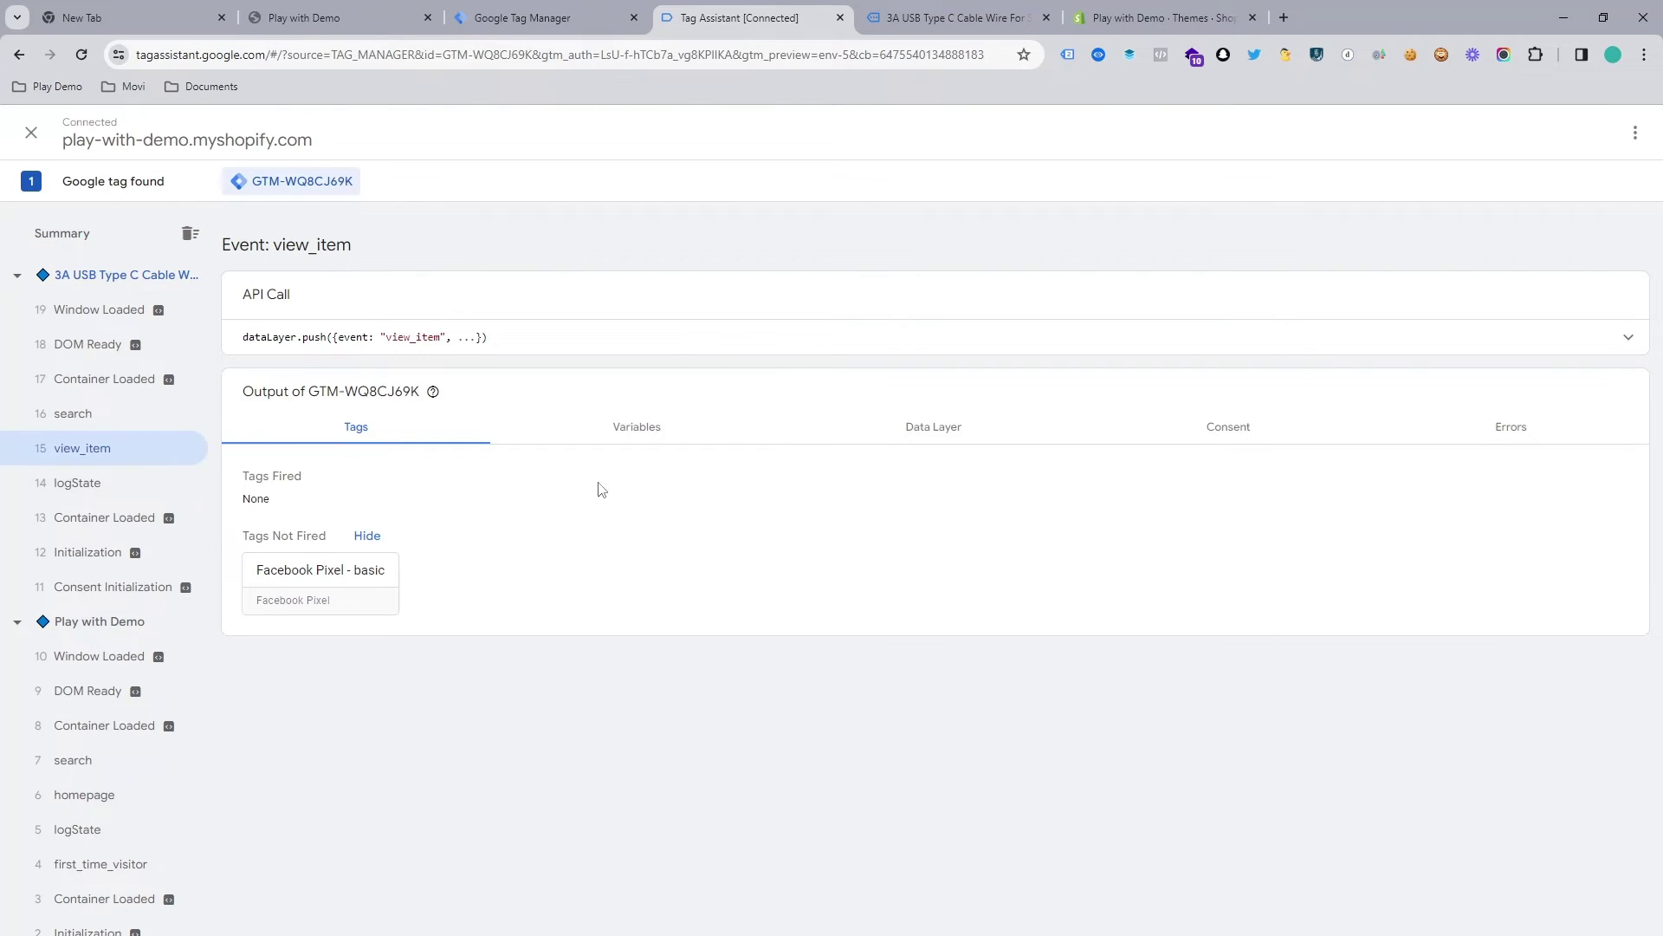
left_click(919, 428)
scroll(718, 494, "down", 10)
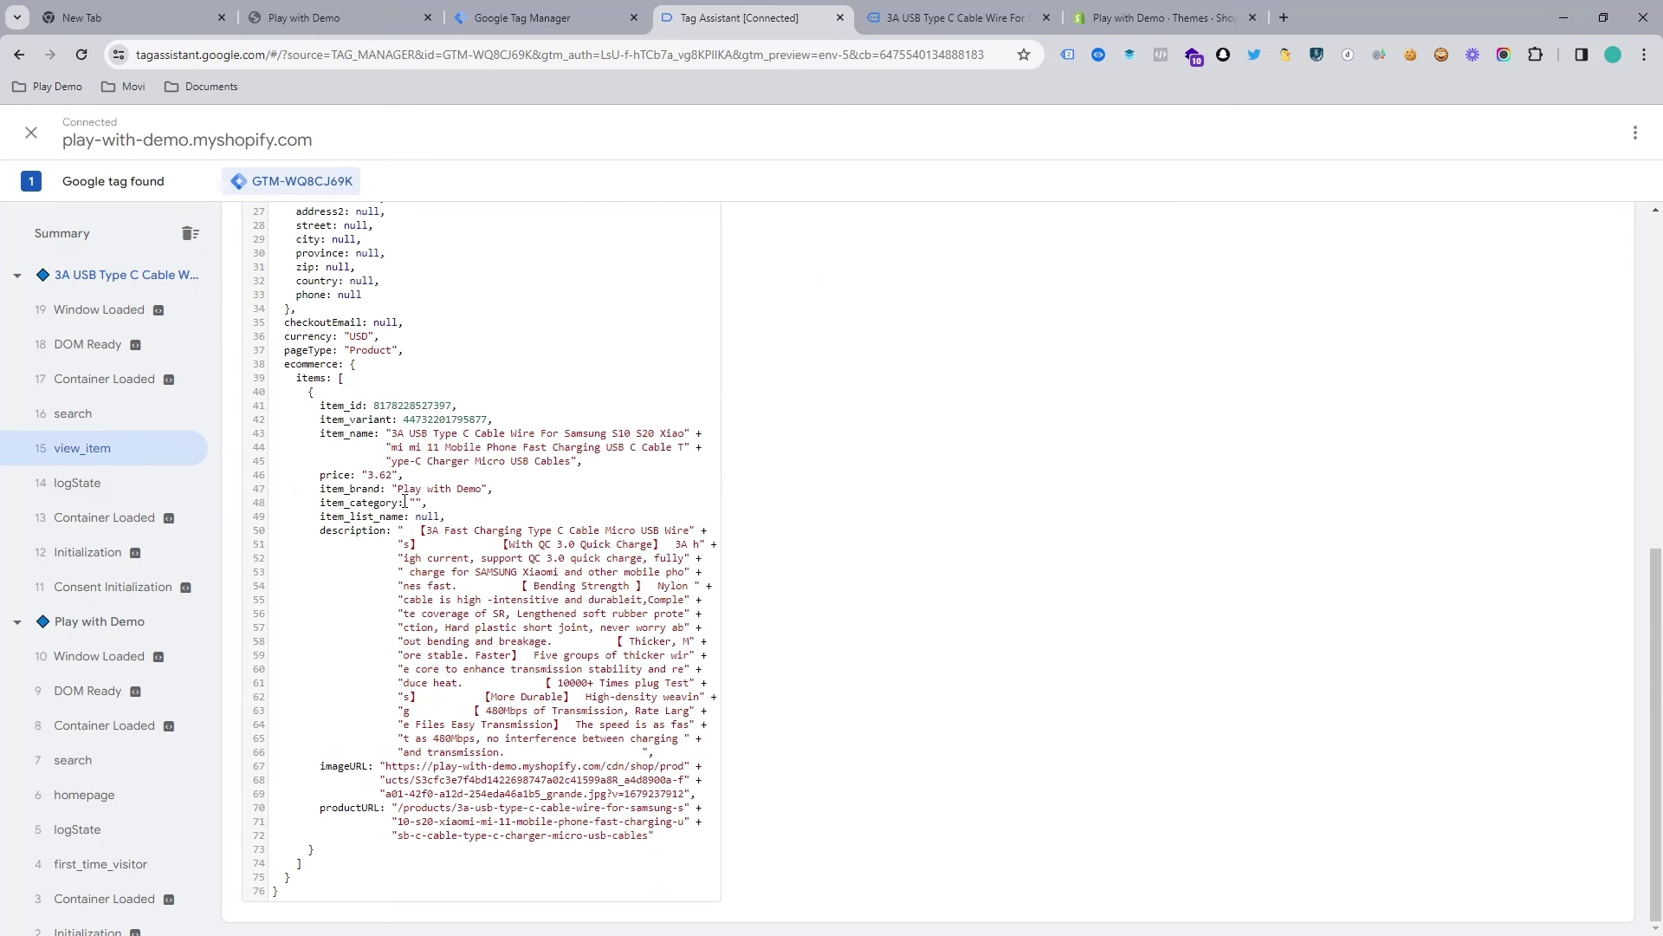
left_click_drag(285, 365, 592, 835)
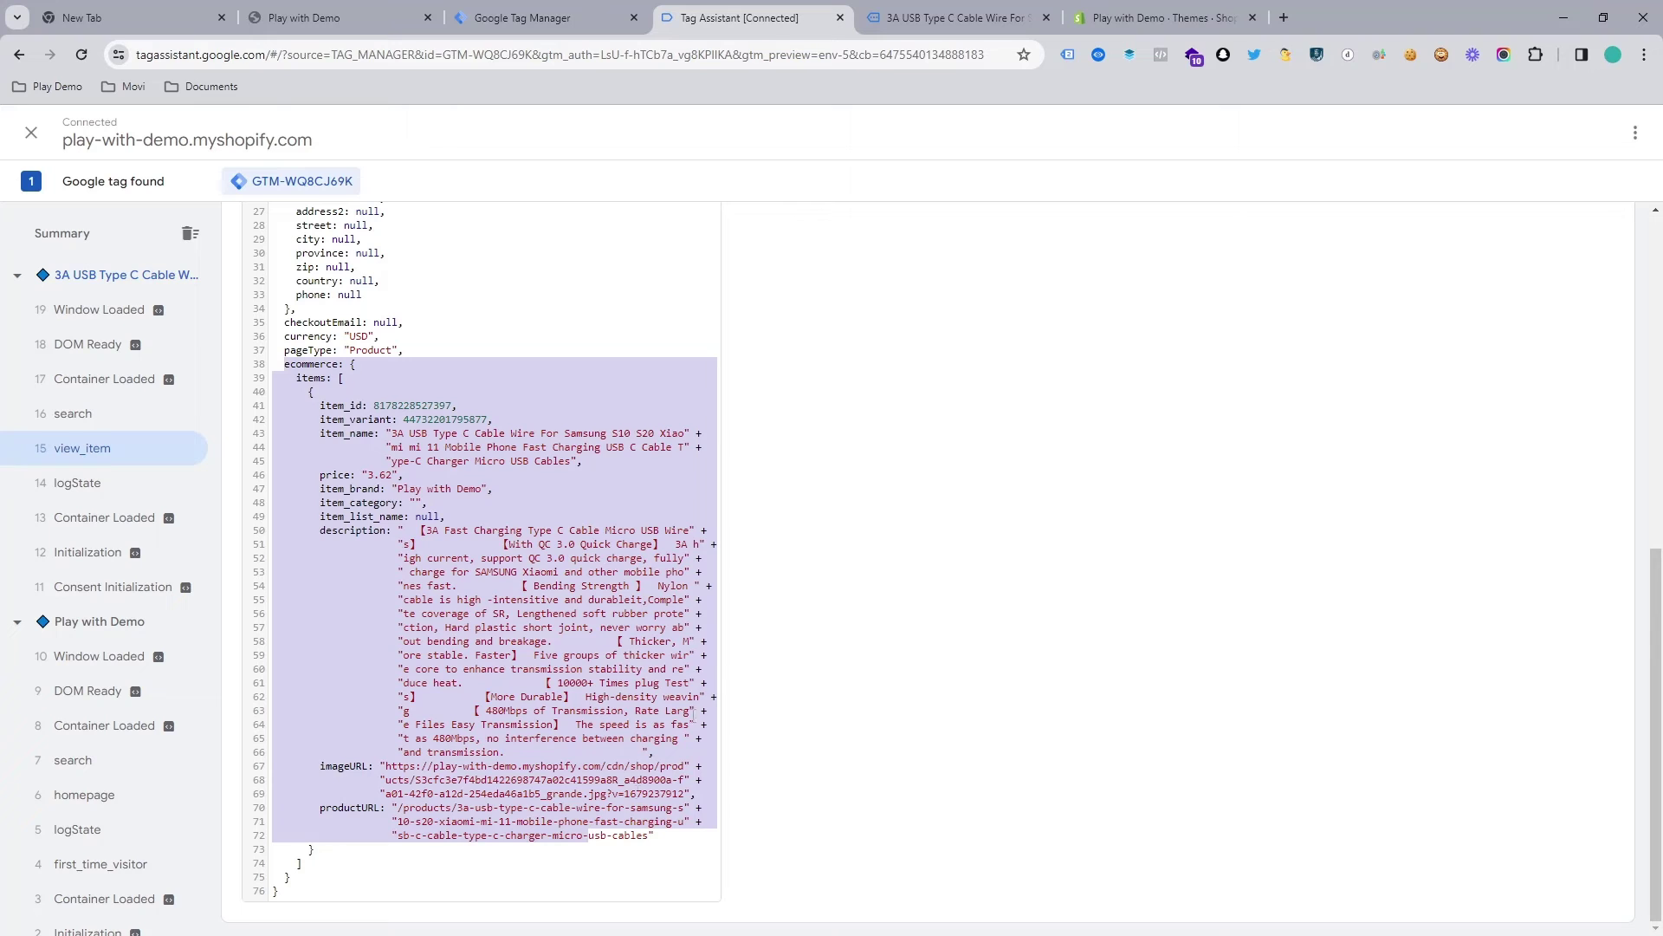
scroll(962, 464, "up", 10)
left_click(953, 17)
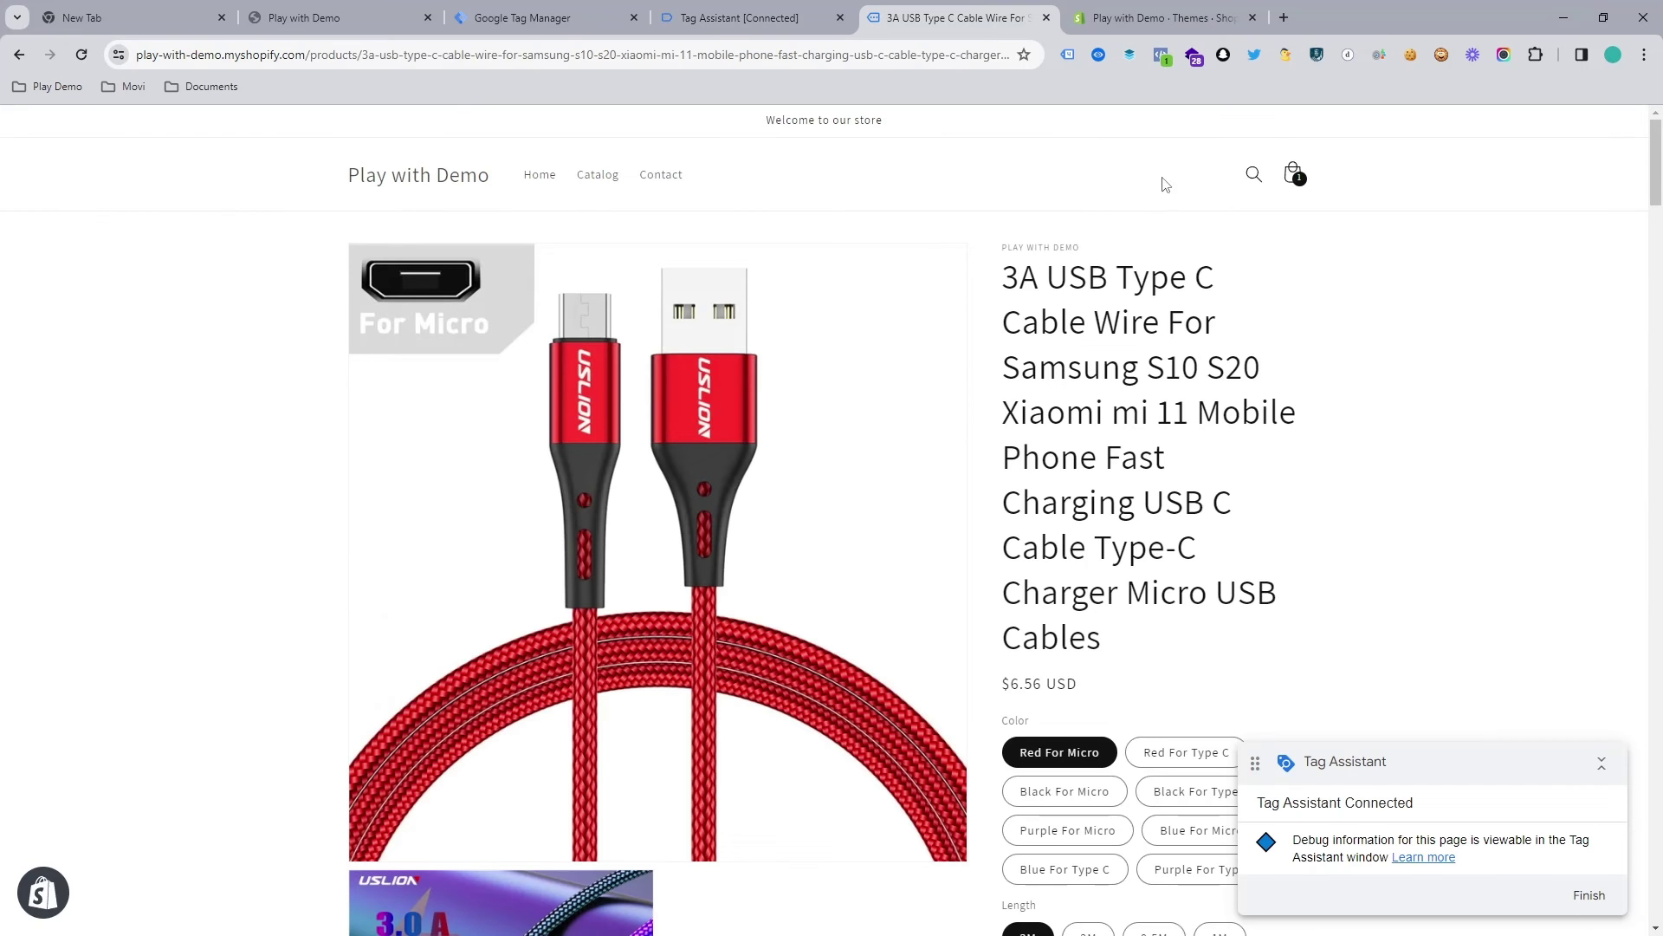
left_click(1130, 55)
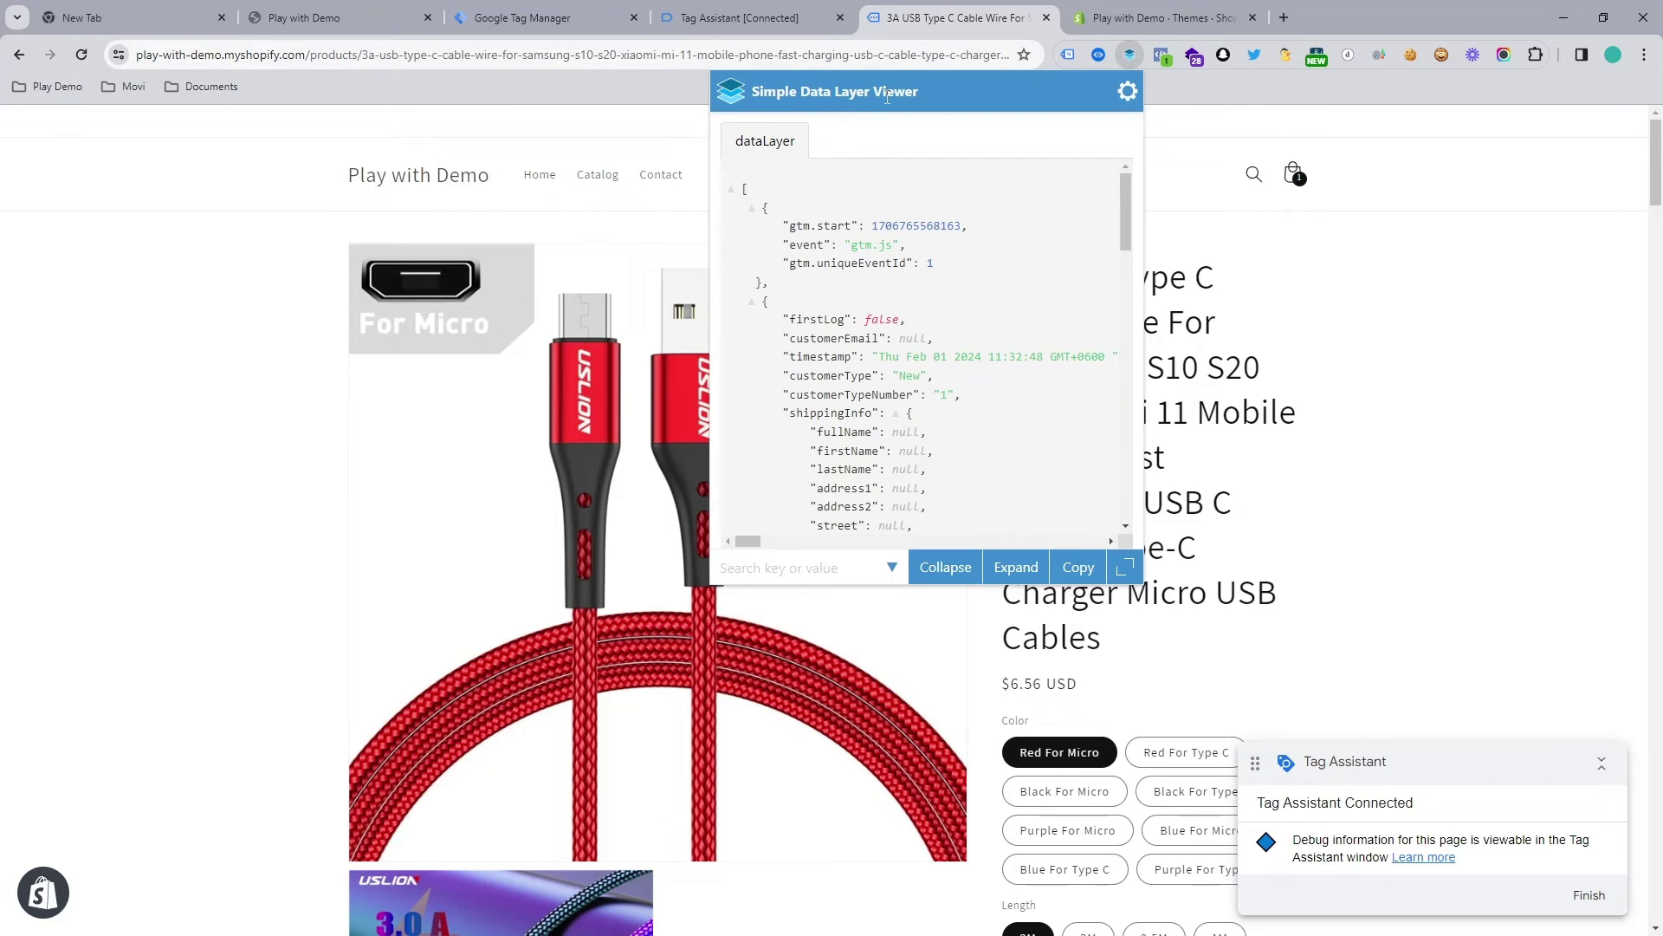
scroll(832, 307, "down", 4)
scroll(839, 299, "up", 4)
scroll(770, 325, "down", 8)
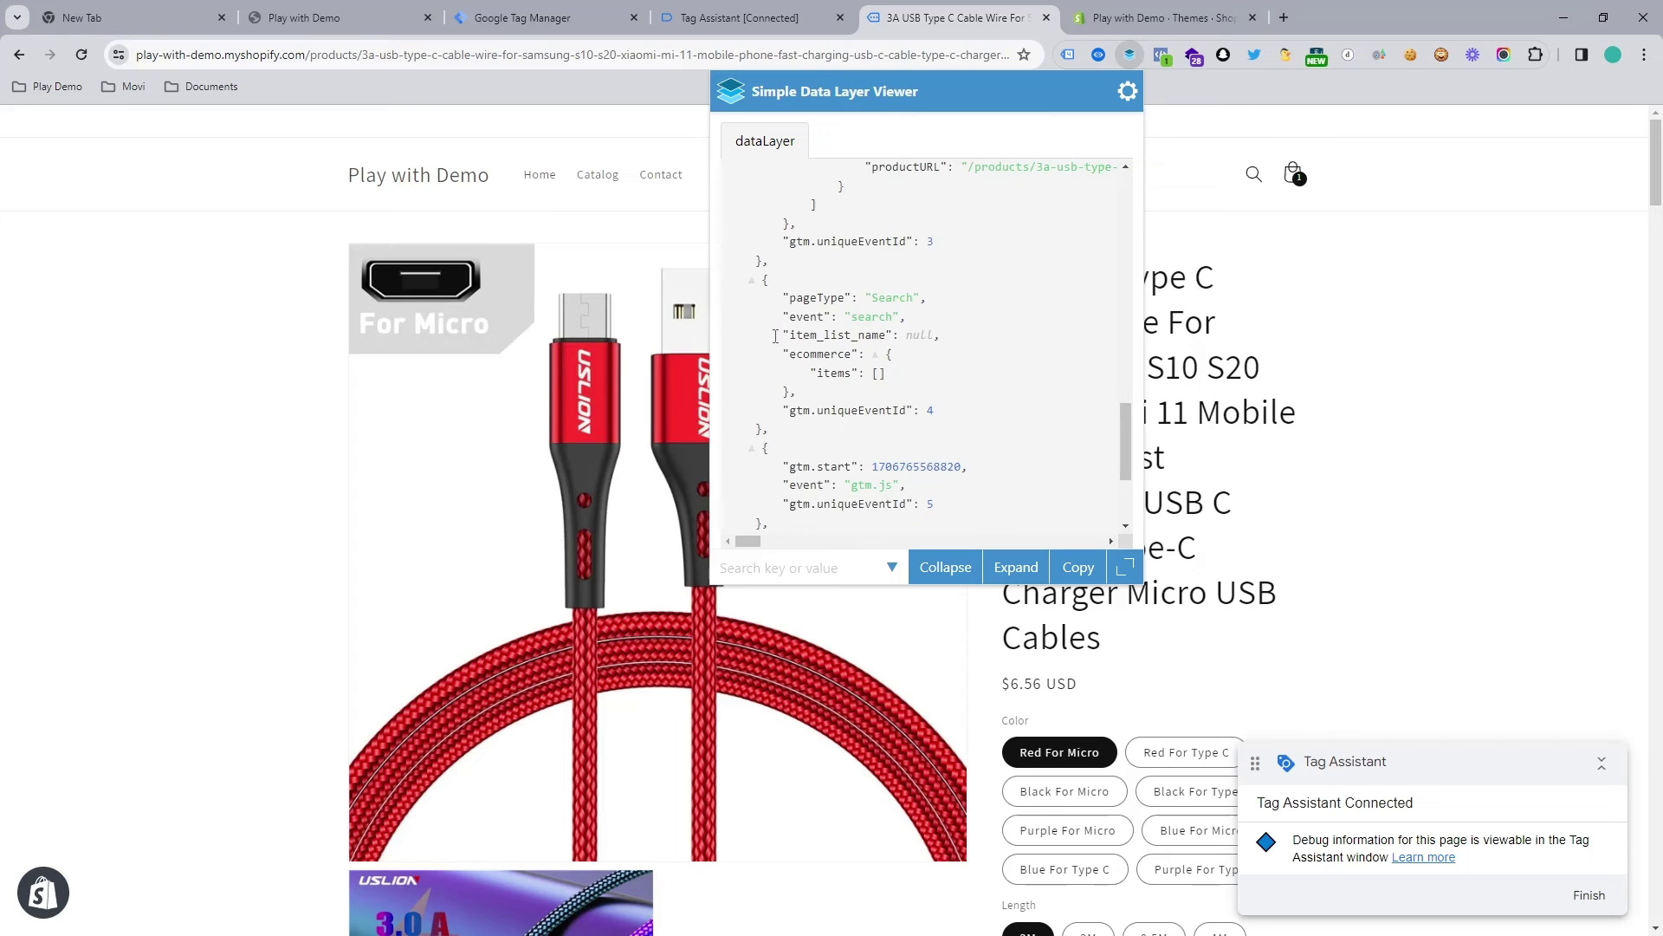
left_click_drag(773, 318, 1044, 521)
Add the 3A USB Type C Cable to the cart and check Tag Assistant's events
left_click(1350, 468)
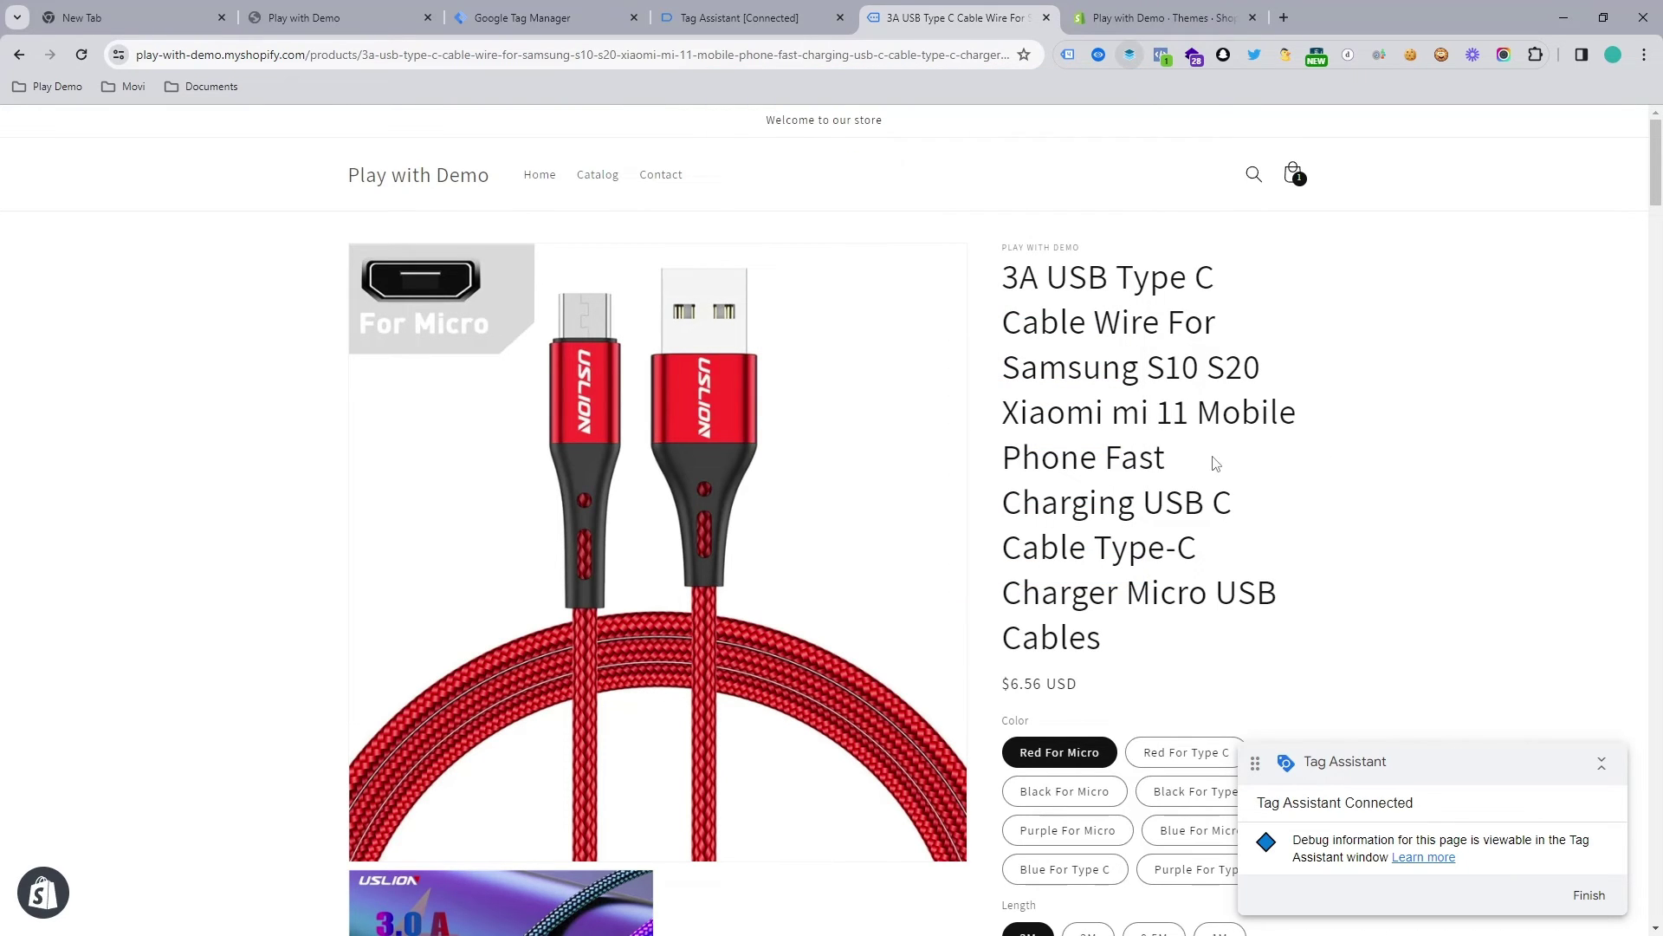
scroll(1146, 273, "down", 15)
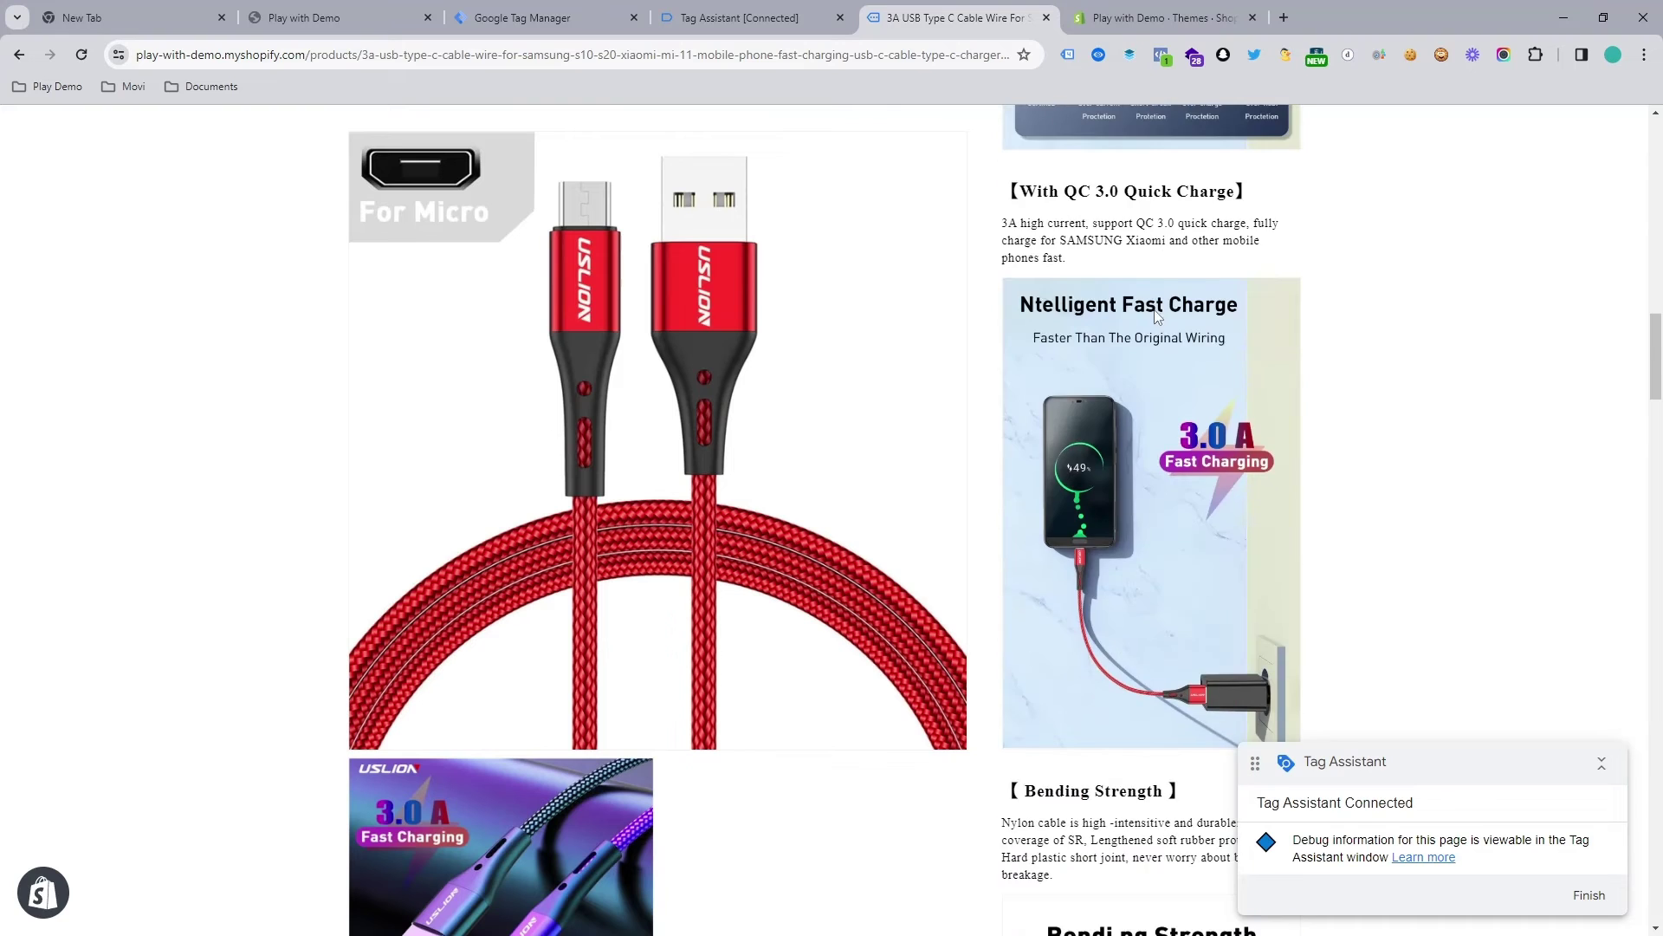
scroll(1105, 203, "up", 7)
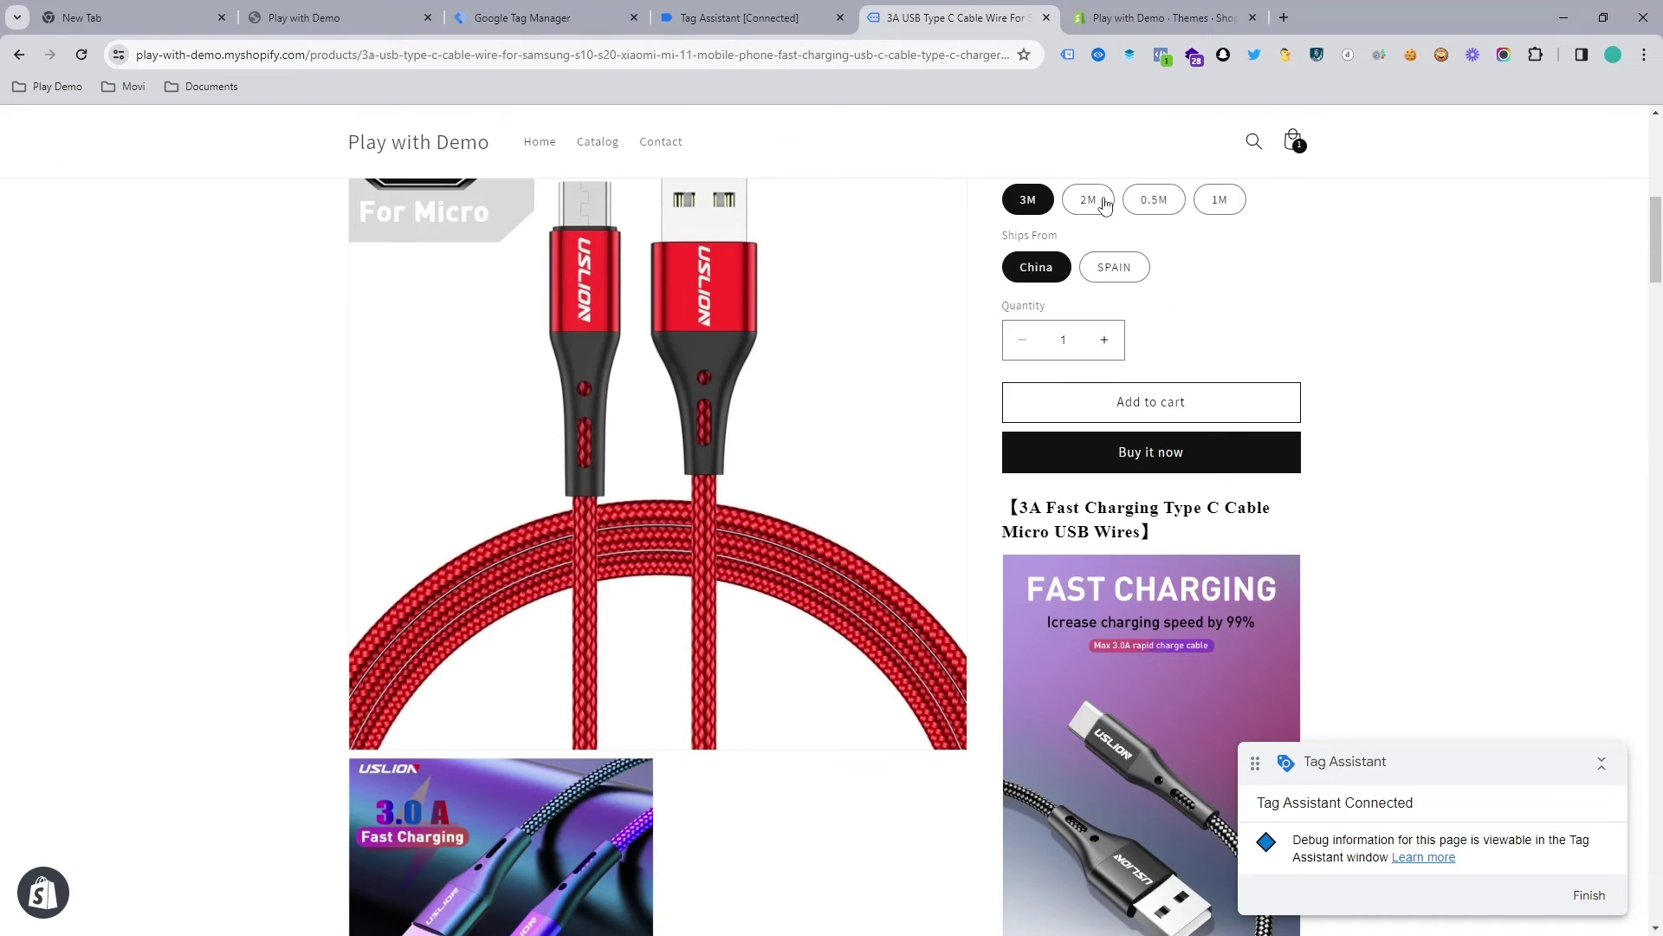
left_click(1128, 402)
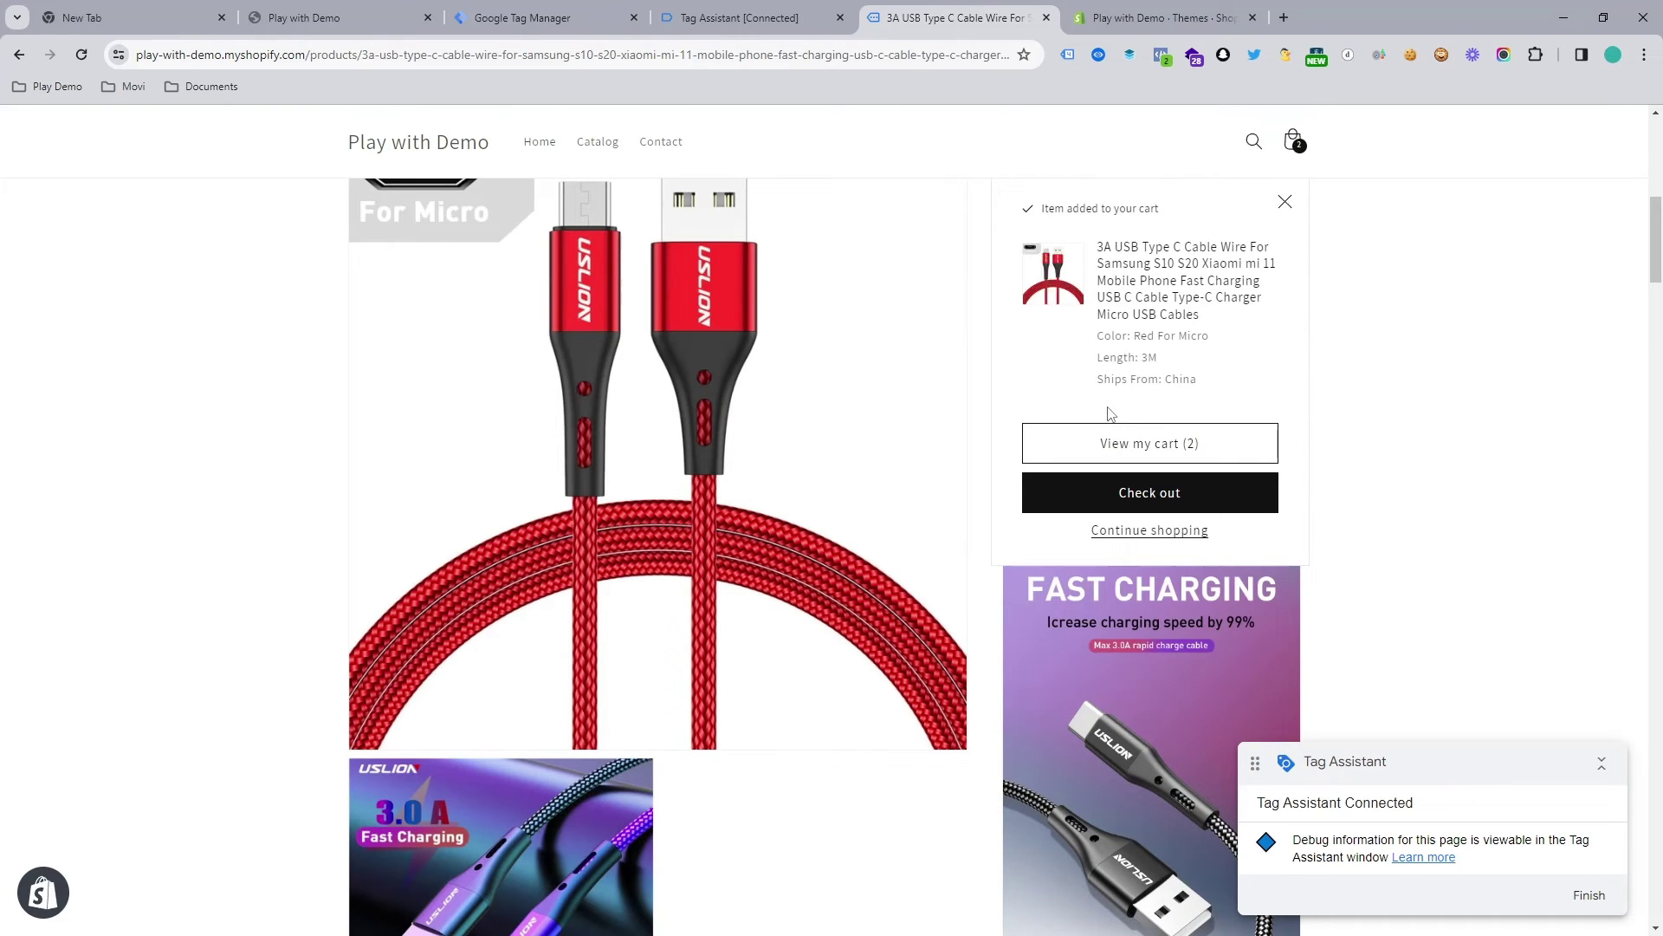
left_click(716, 10)
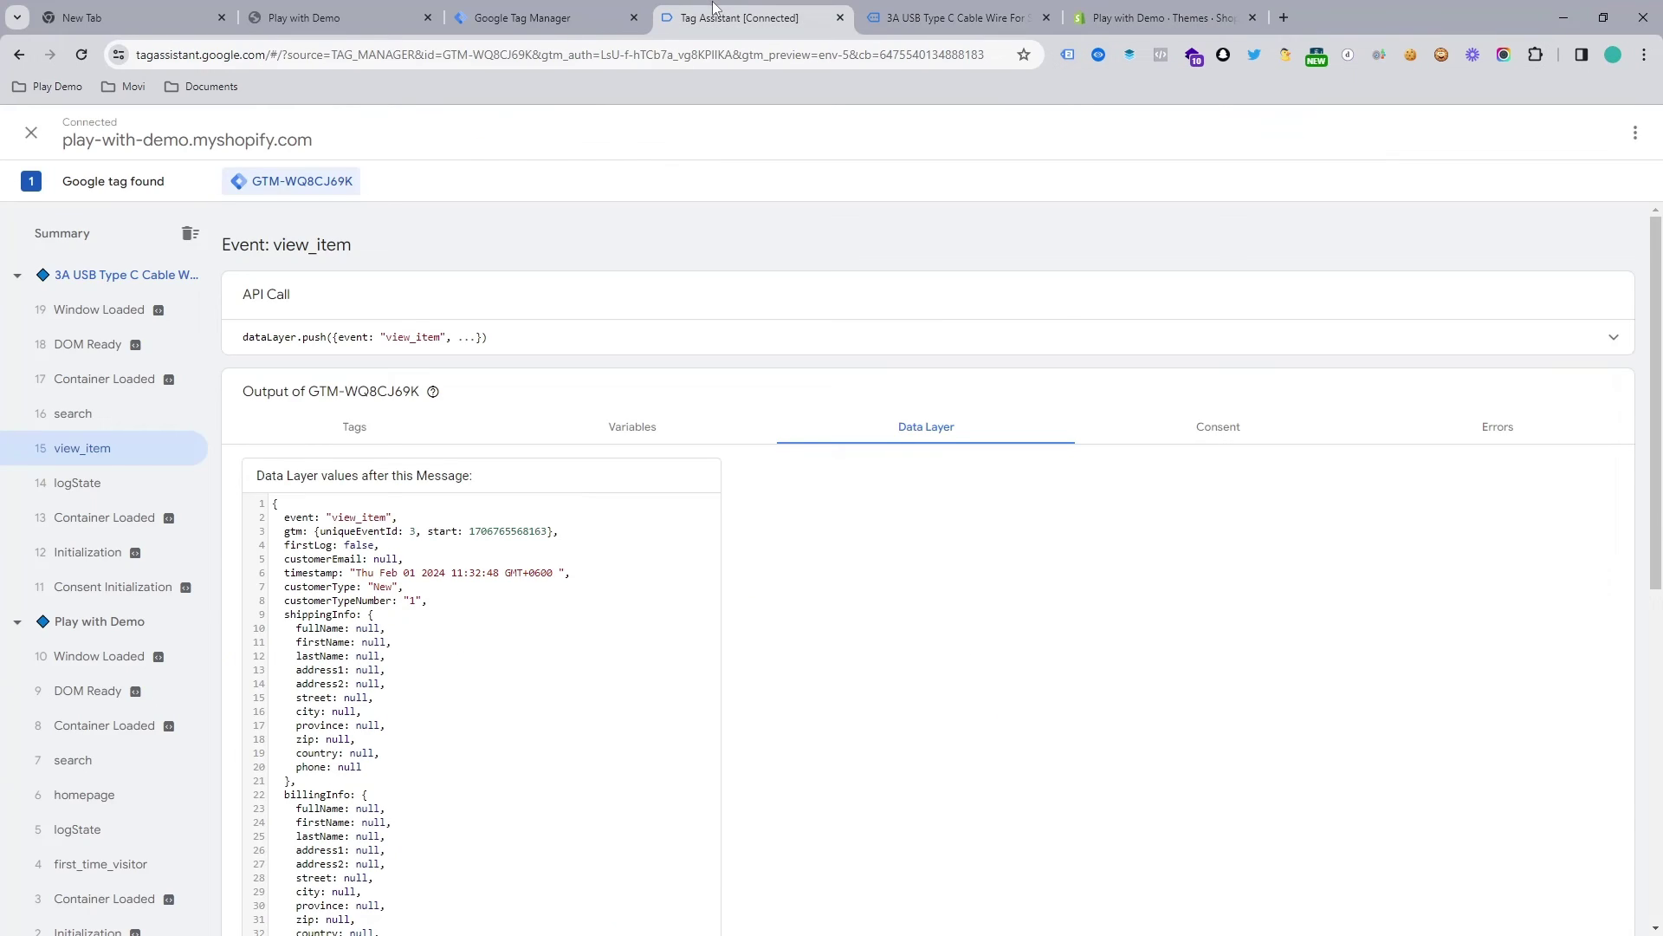
scroll(130, 401, "down", 1)
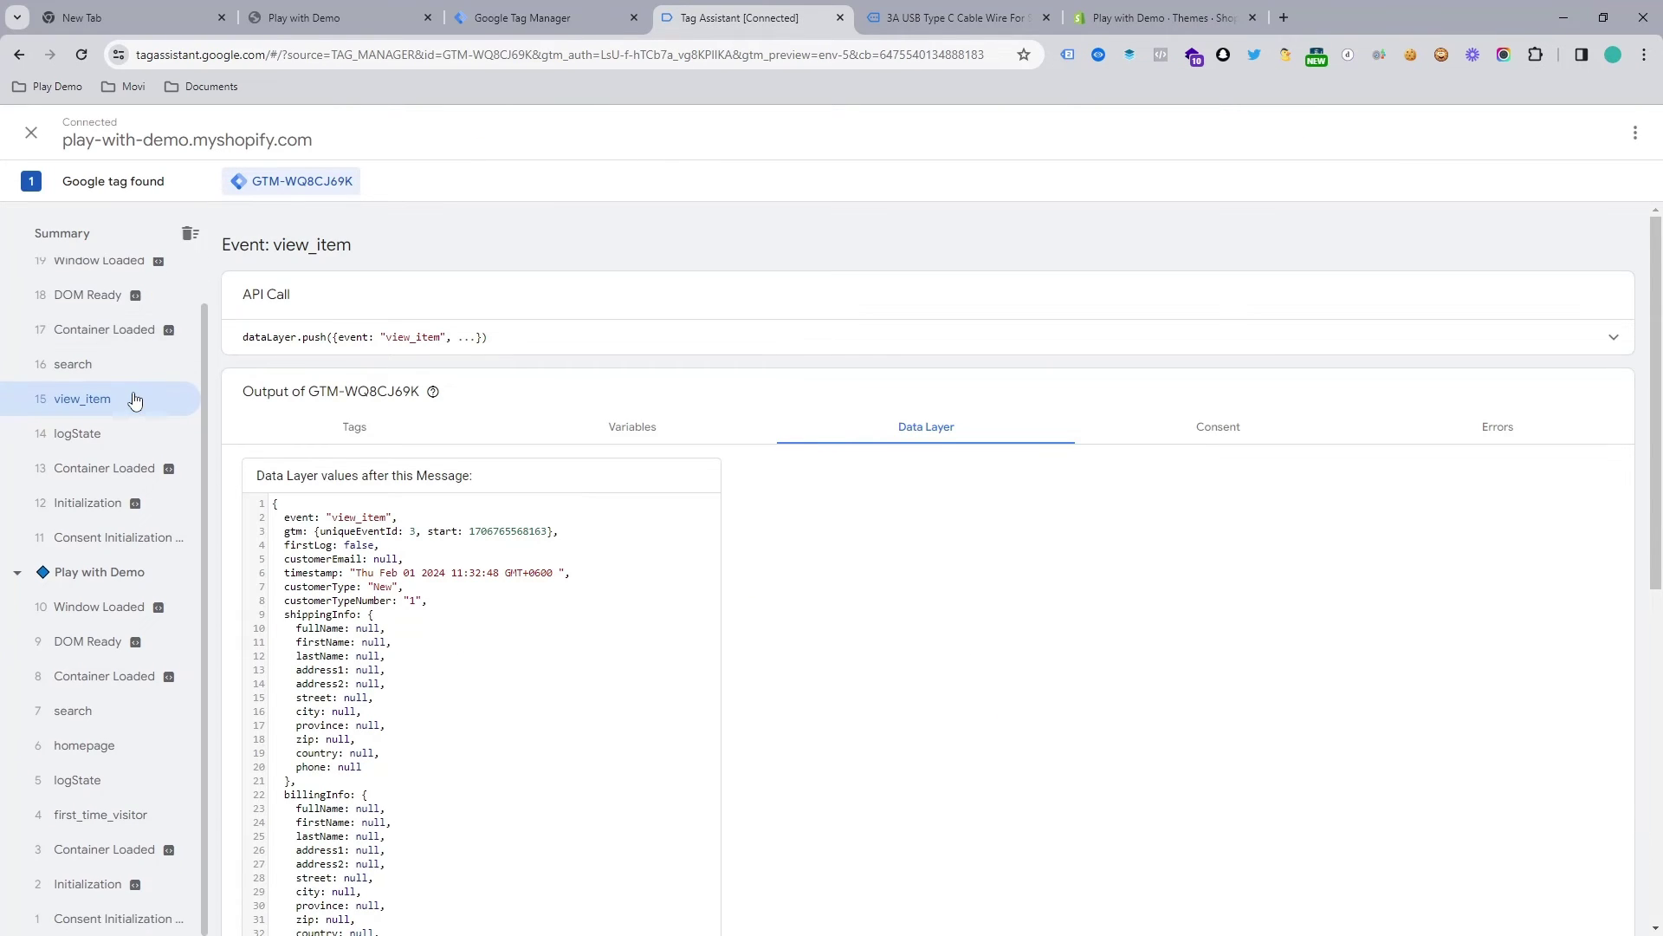
scroll(134, 399, "up", 1)
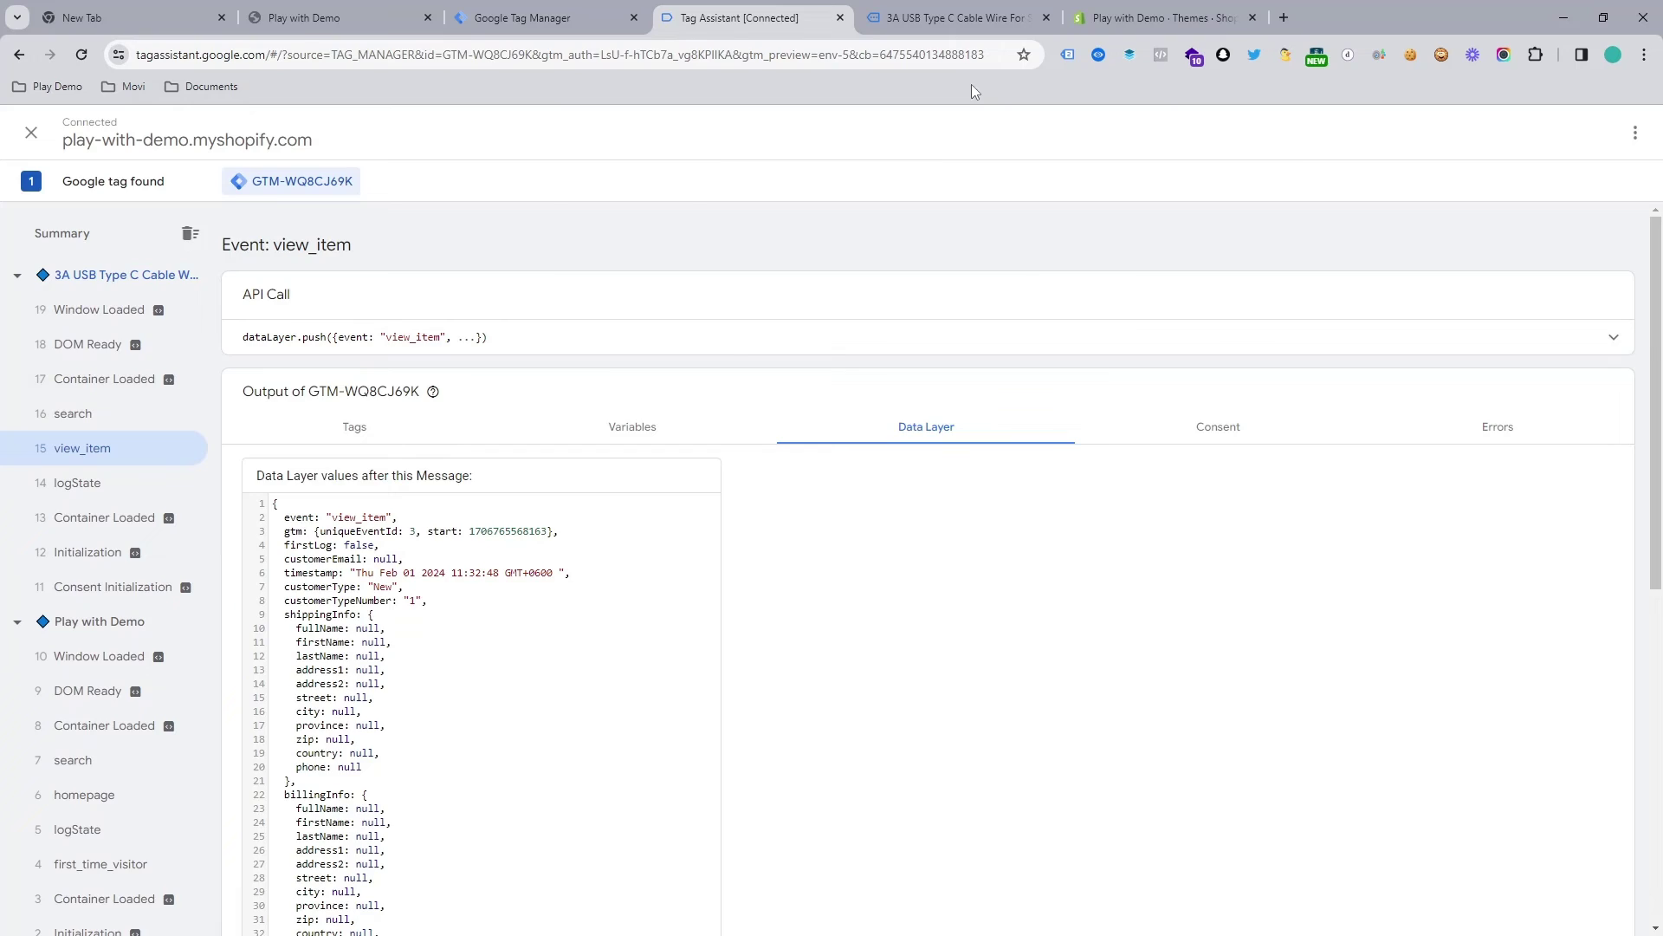
left_click(979, 9)
left_click(671, 11)
left_click(643, 8)
left_click(949, 17)
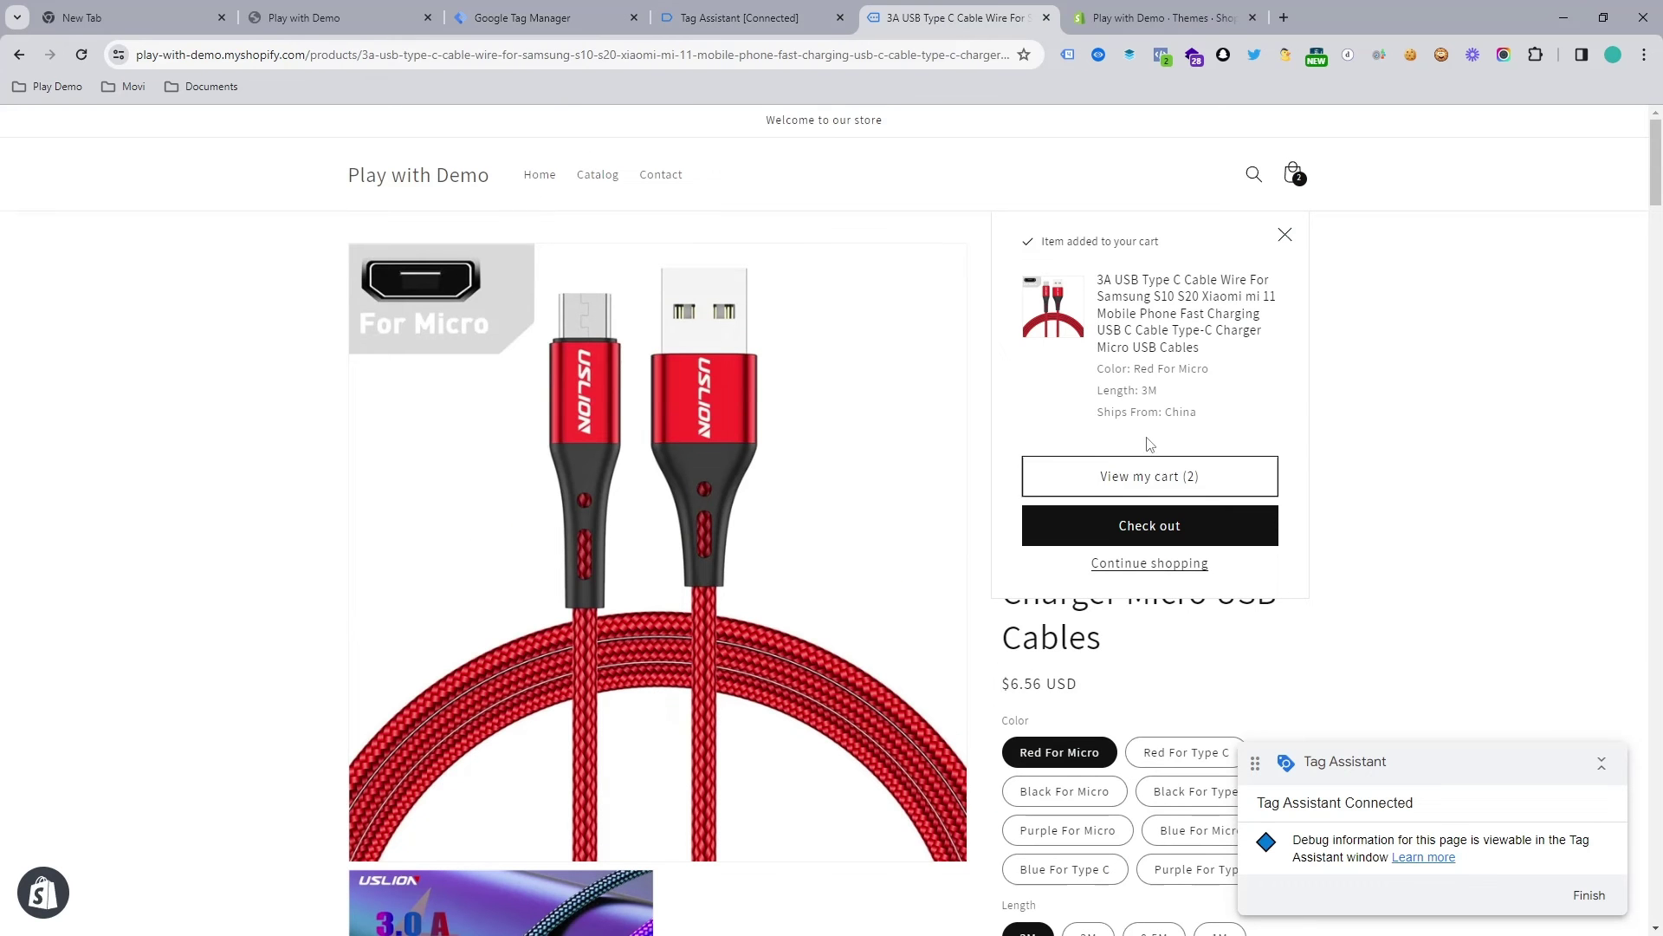
Add the Full Cover Anti-Spy Screen Protector to the cart and review Tag Assistant's new events
left_click(452, 180)
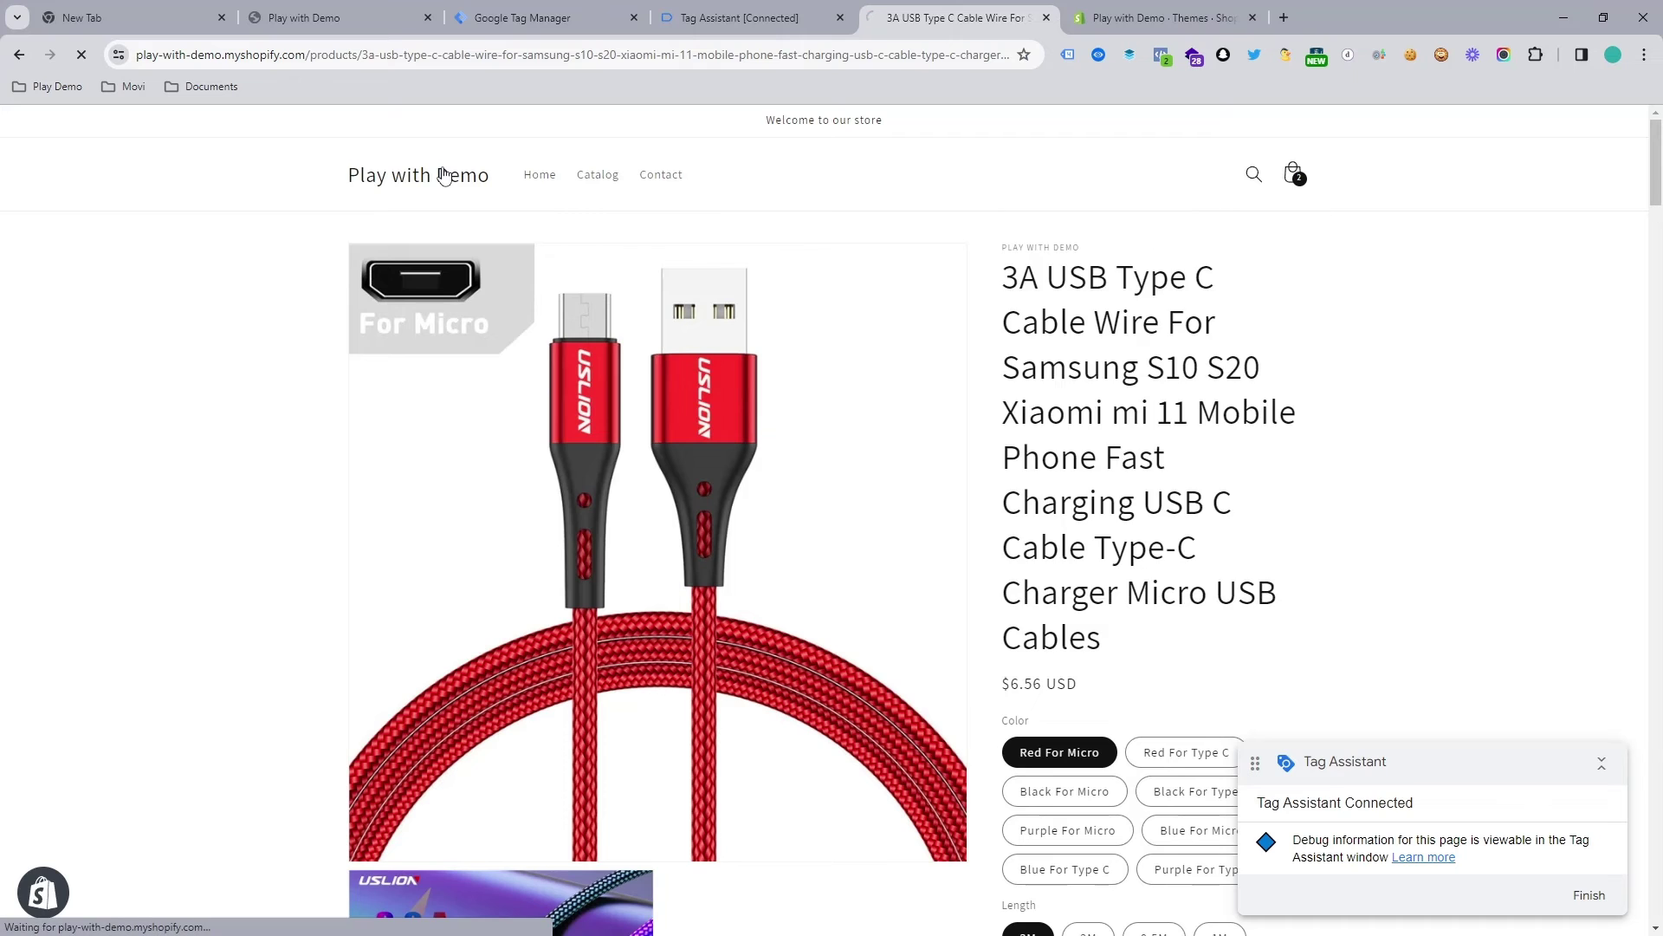
scroll(951, 342, "down", 15)
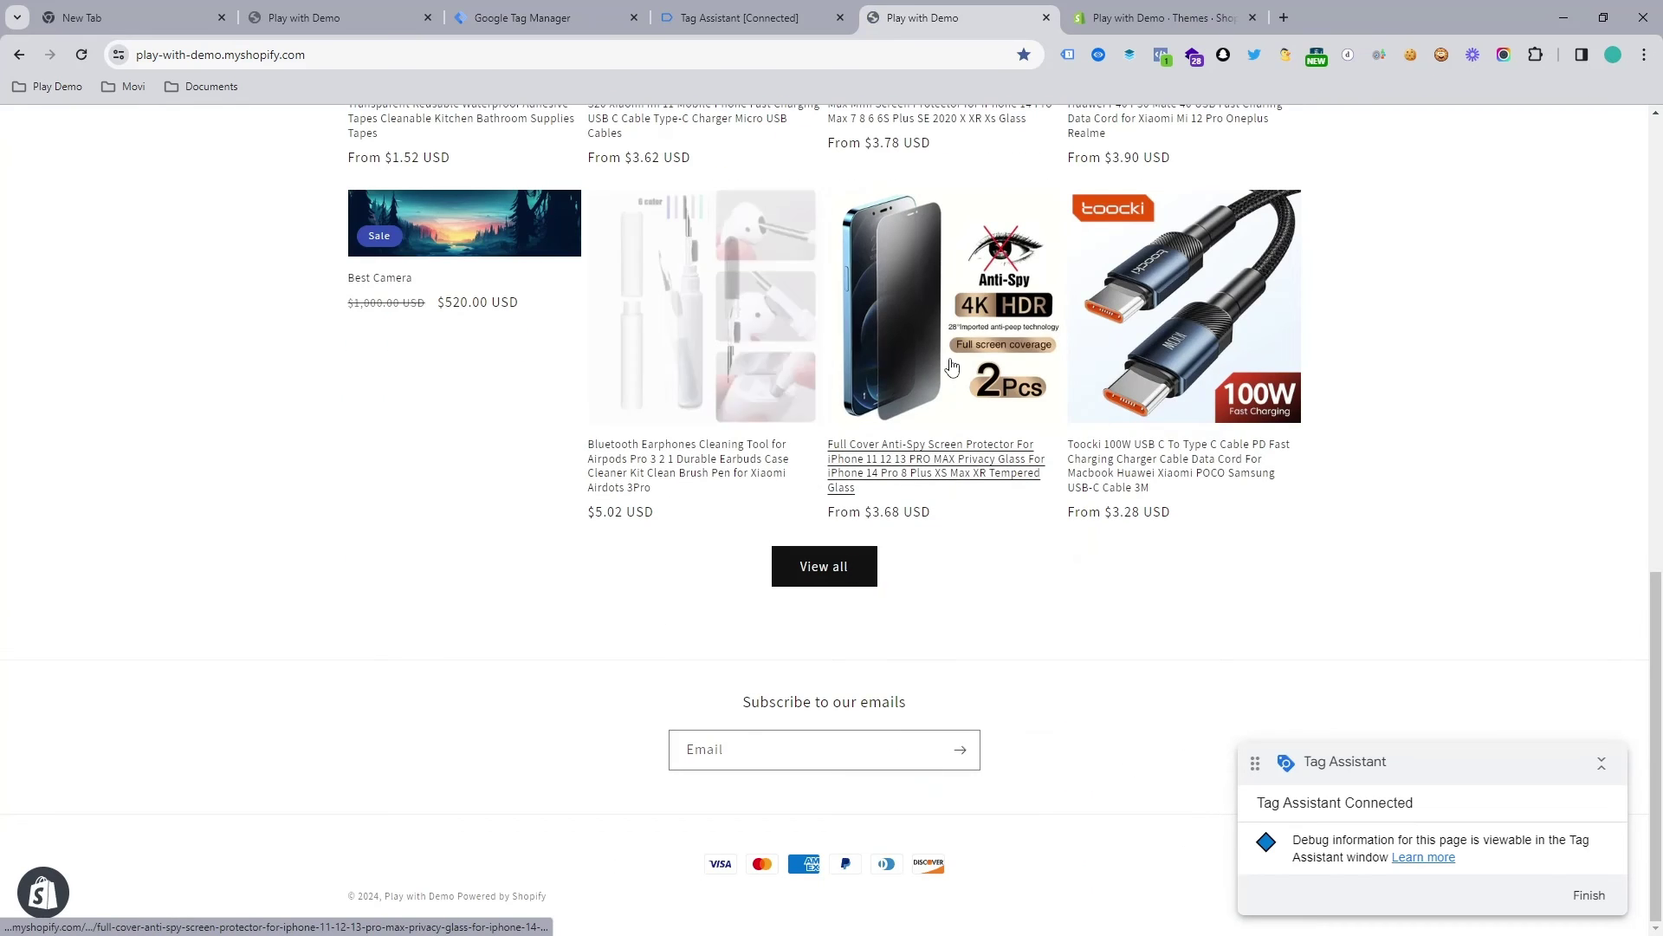
left_click(951, 342)
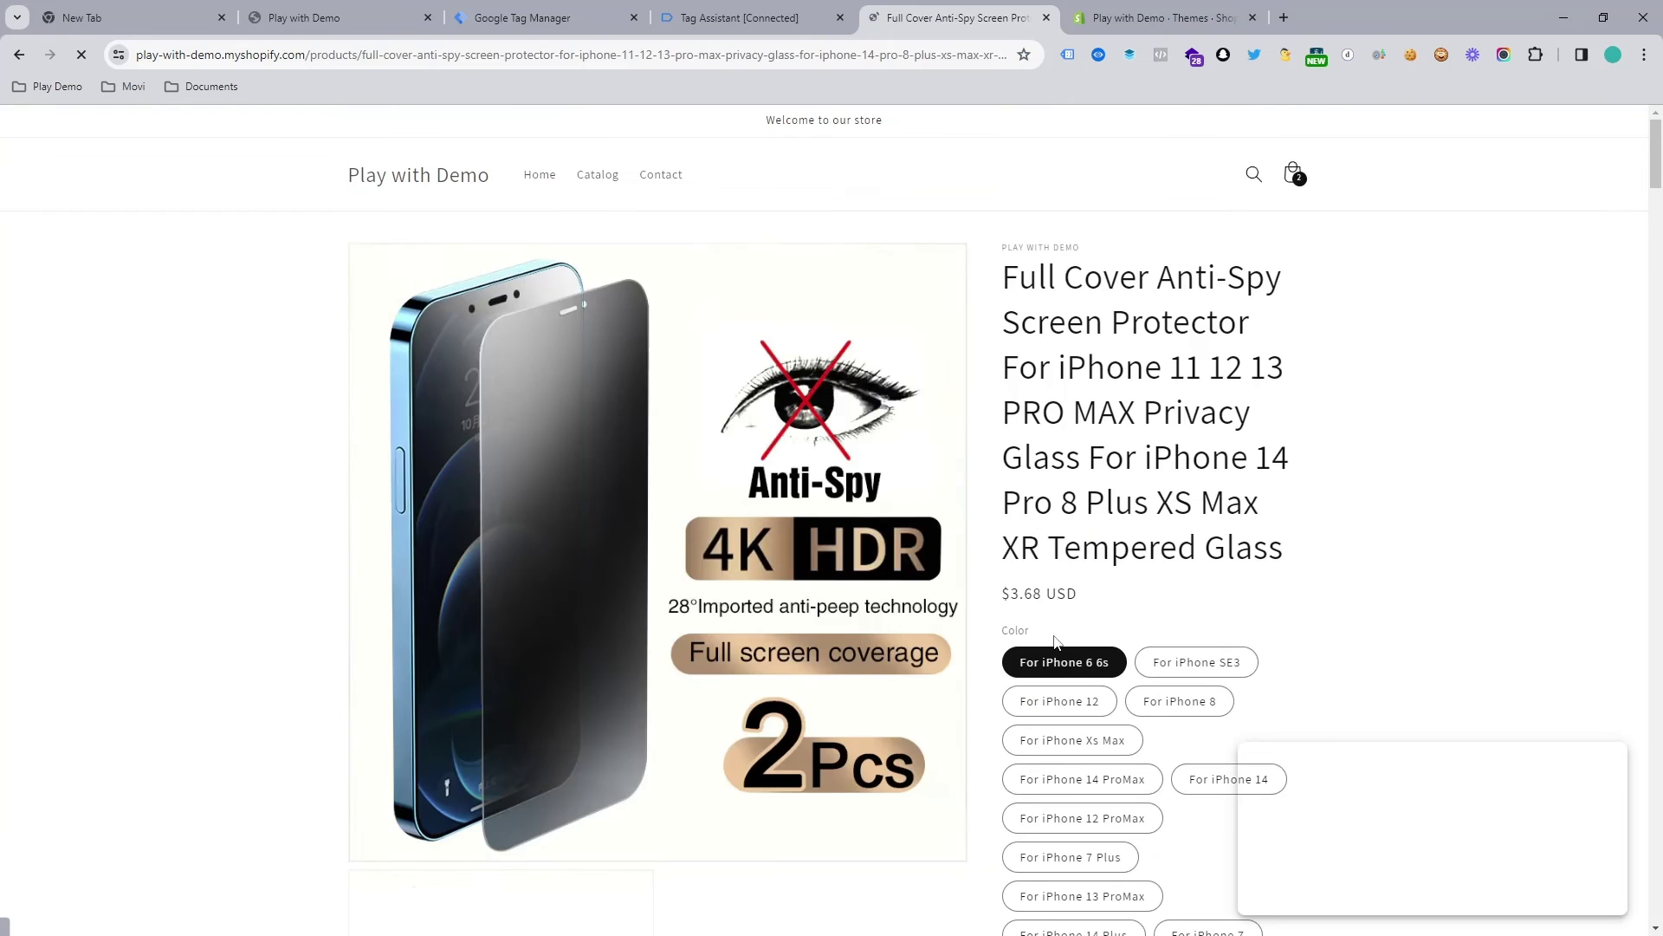
scroll(1031, 609, "down", 9)
left_click(1135, 752)
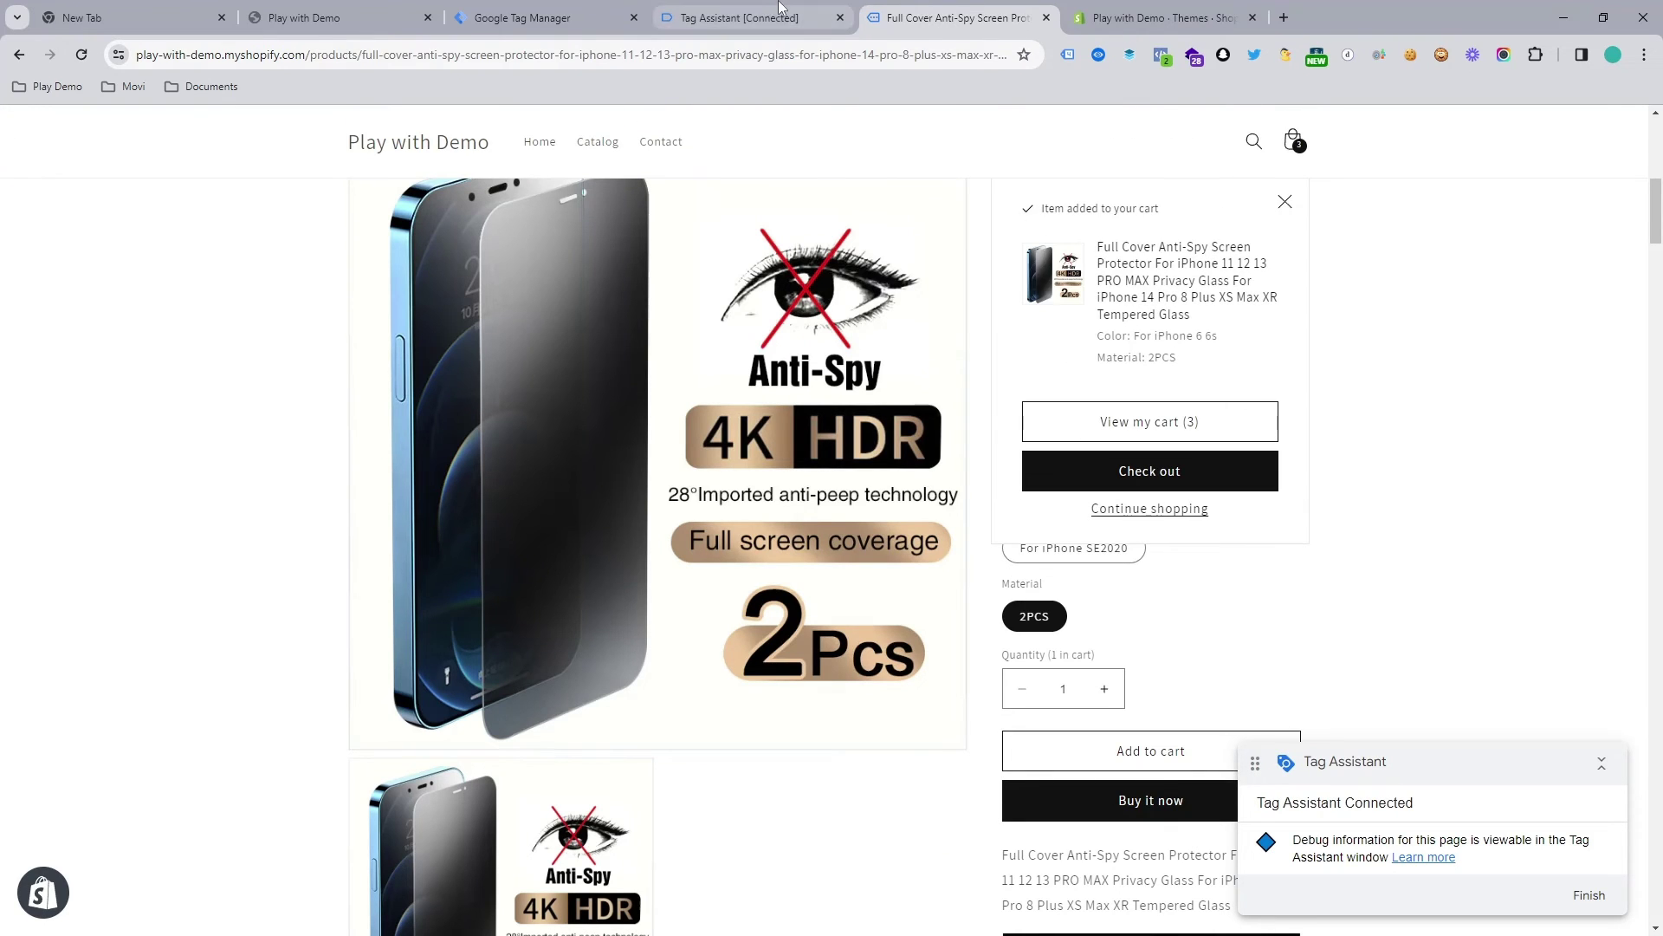
left_click(738, 17)
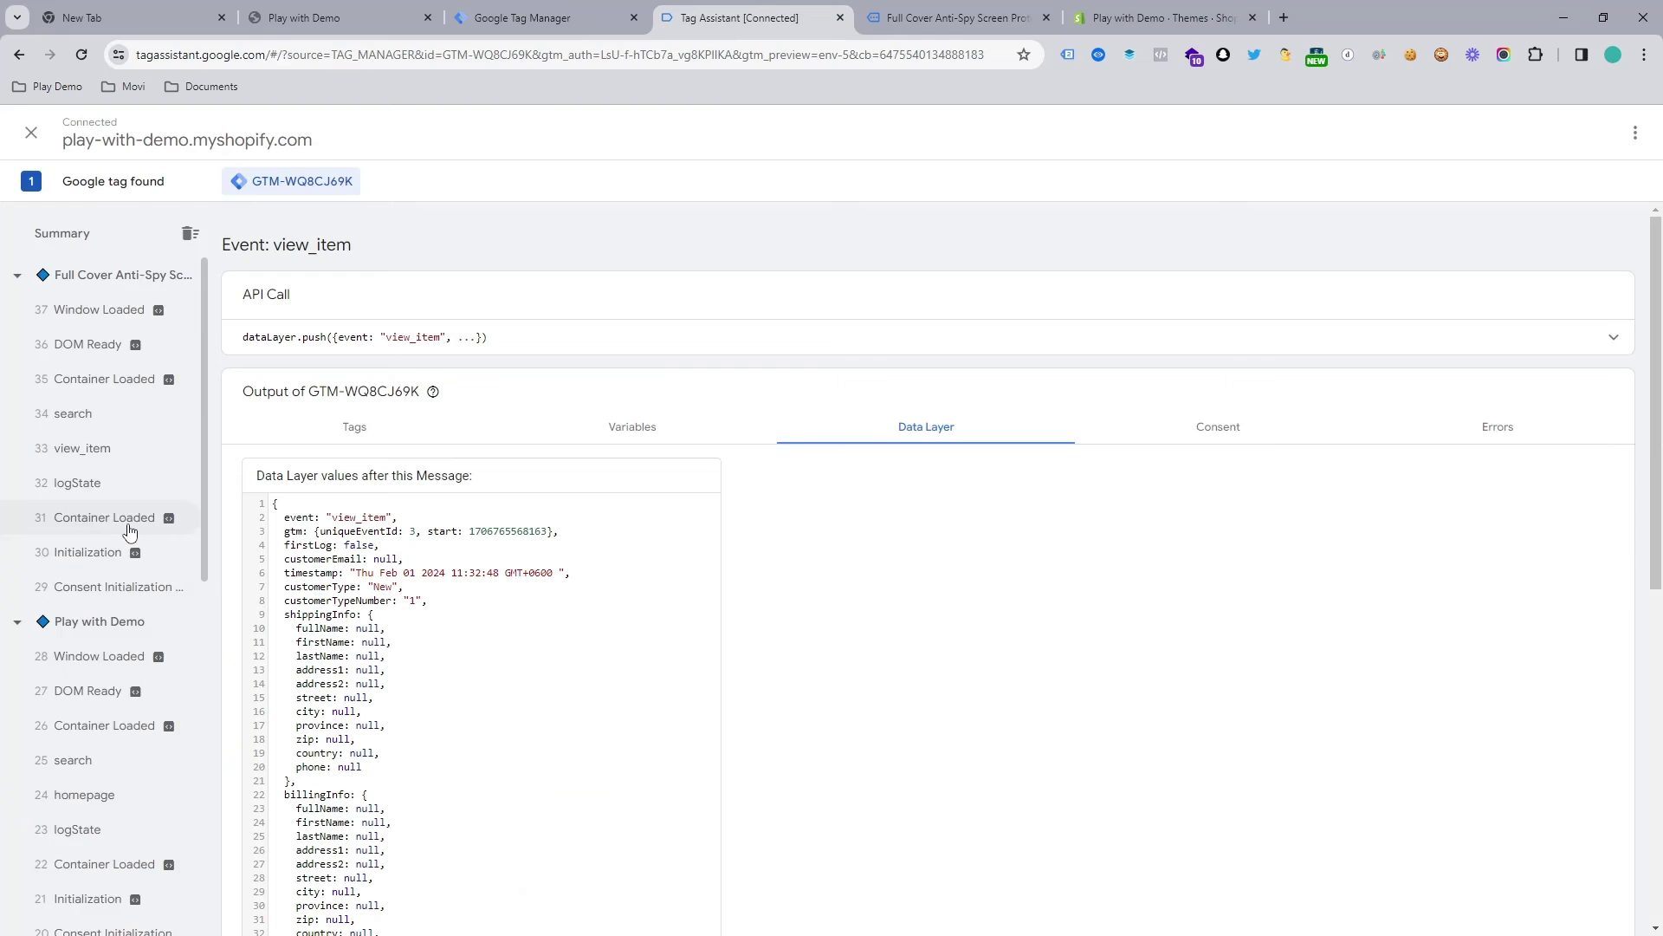
scroll(130, 533, "down", 8)
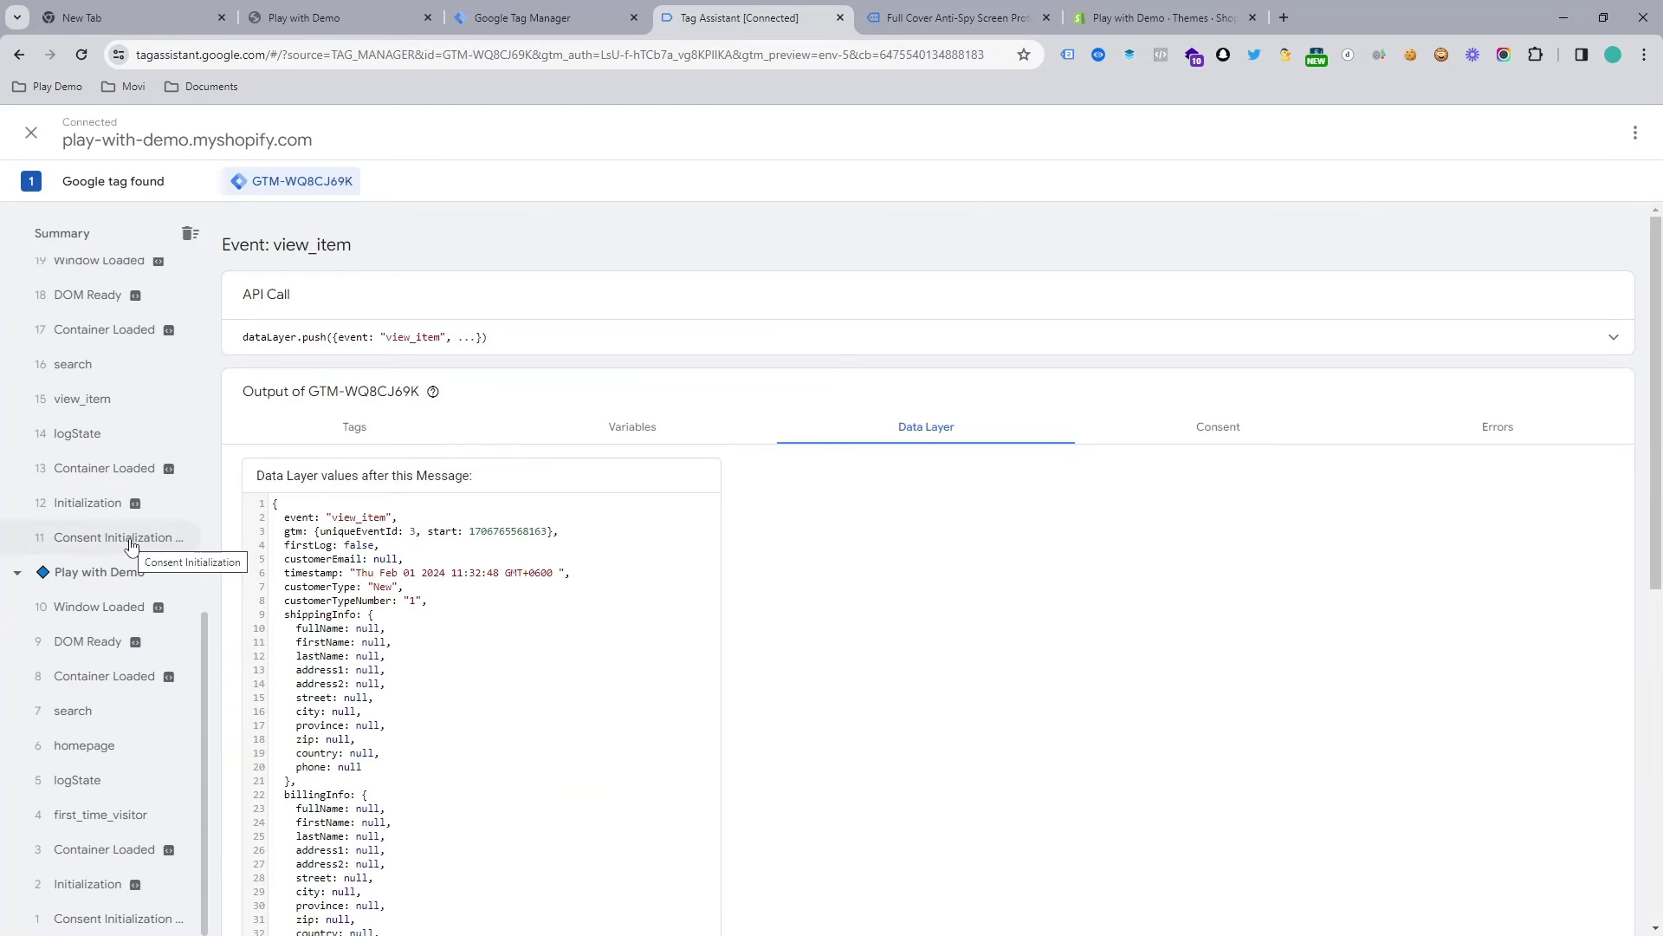
scroll(132, 541, "up", 8)
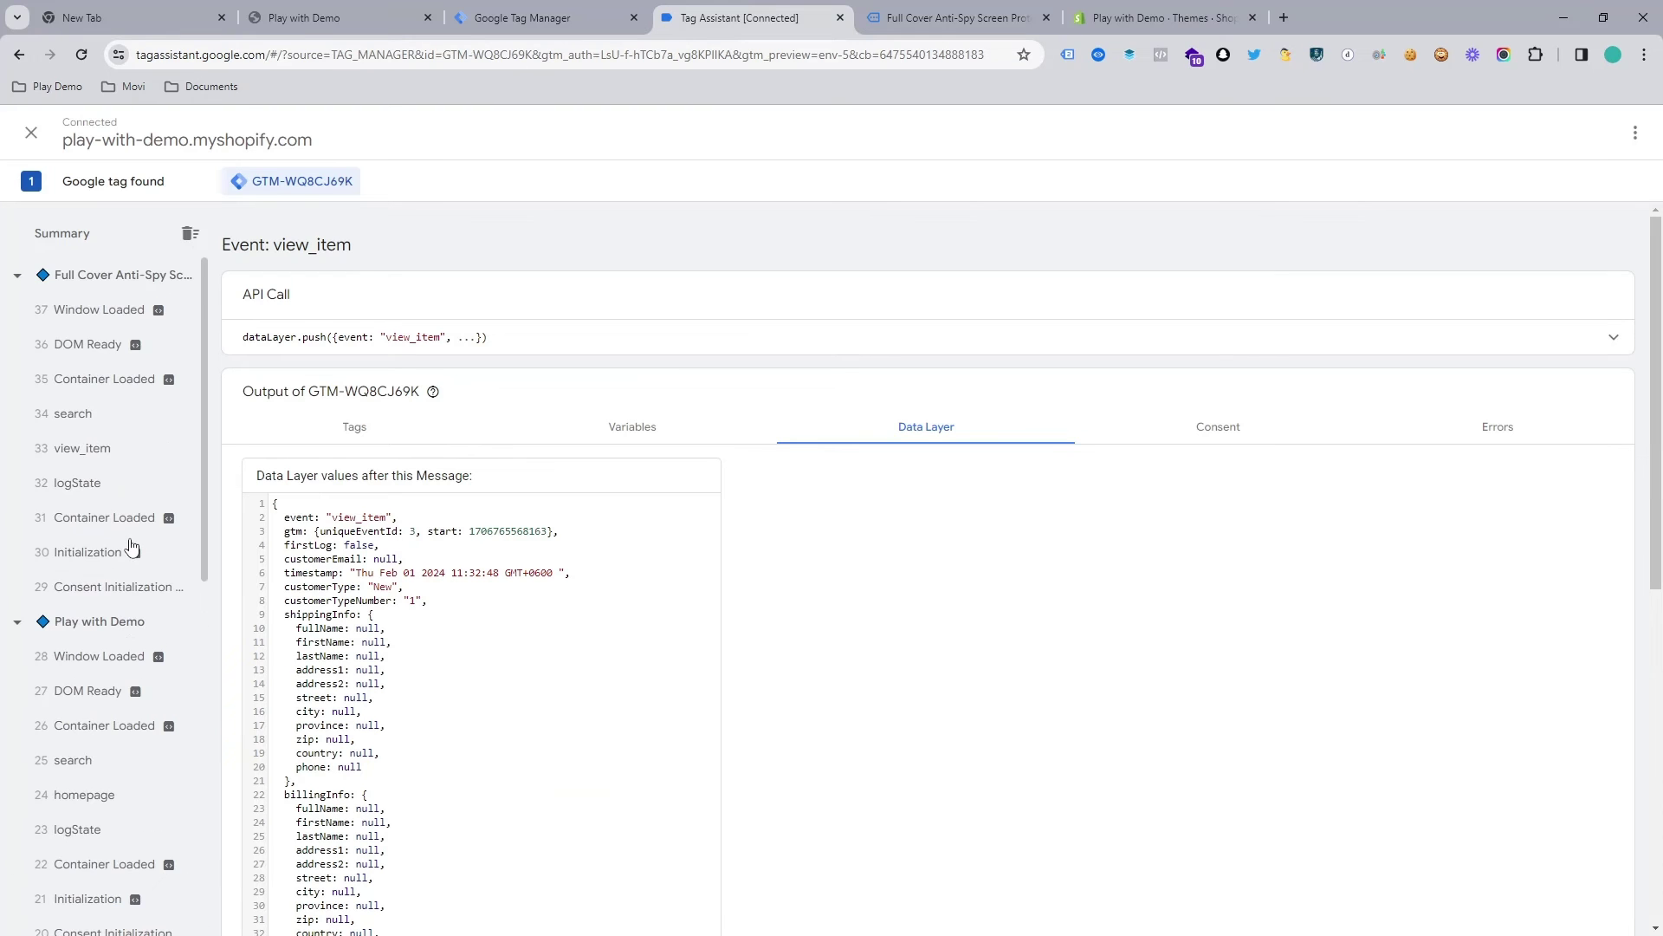
left_click(1165, 17)
left_click(890, 10)
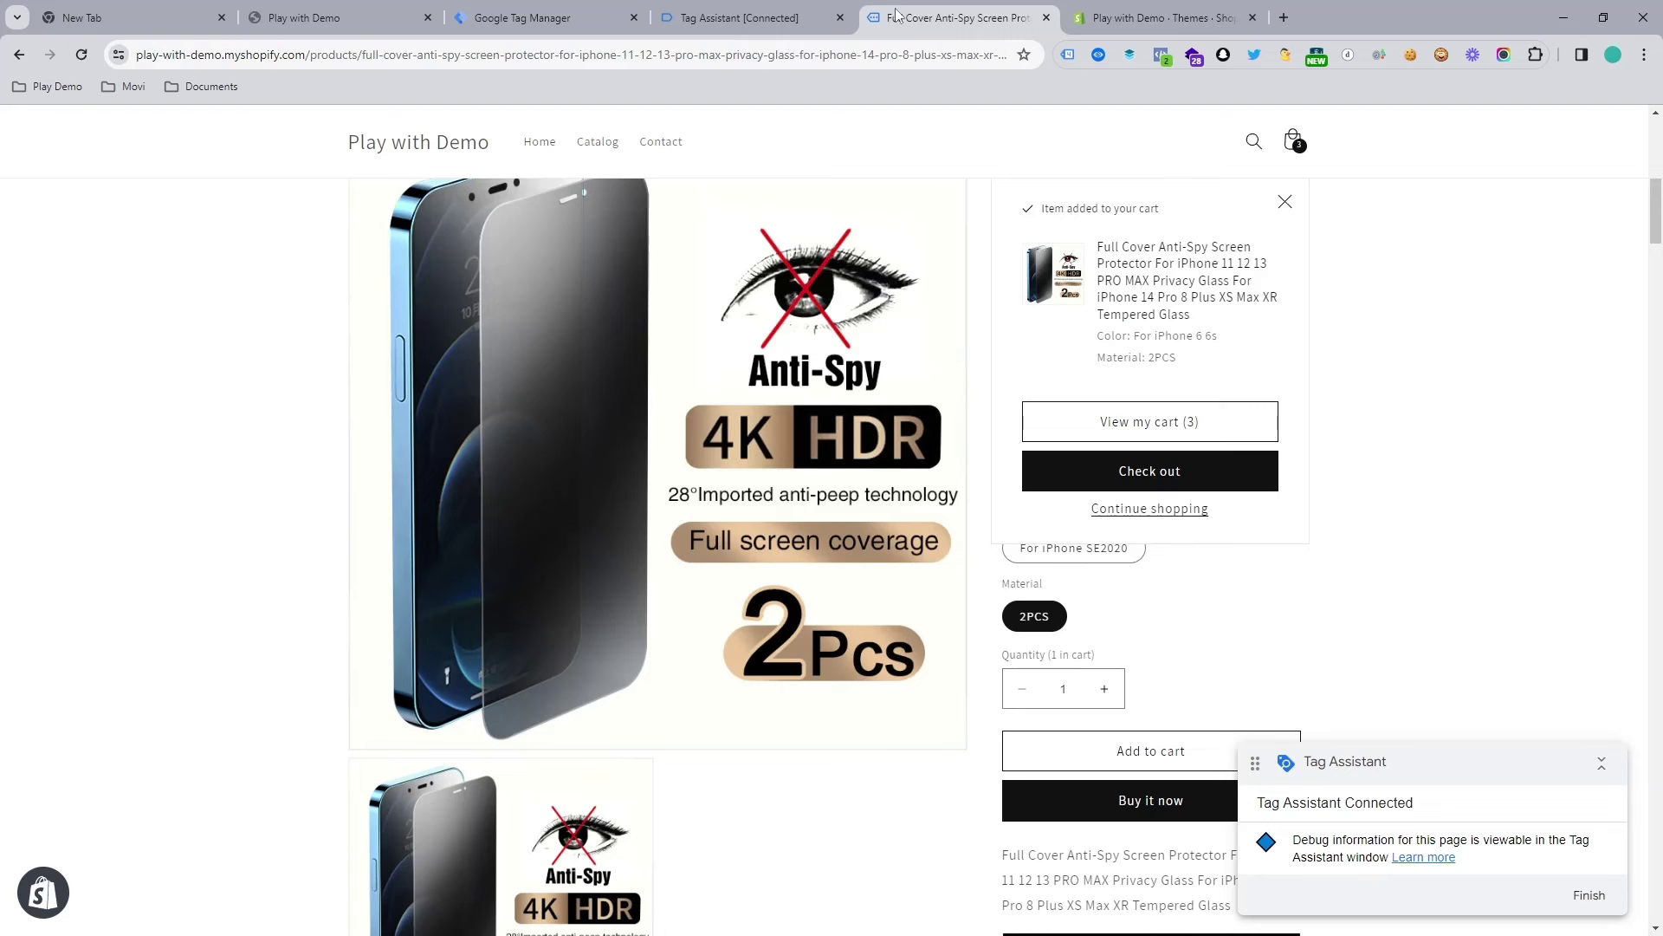
Open the cart and inspect the 42 view_cart data layer: 3 items worth 15.26 USD
left_click(1162, 424)
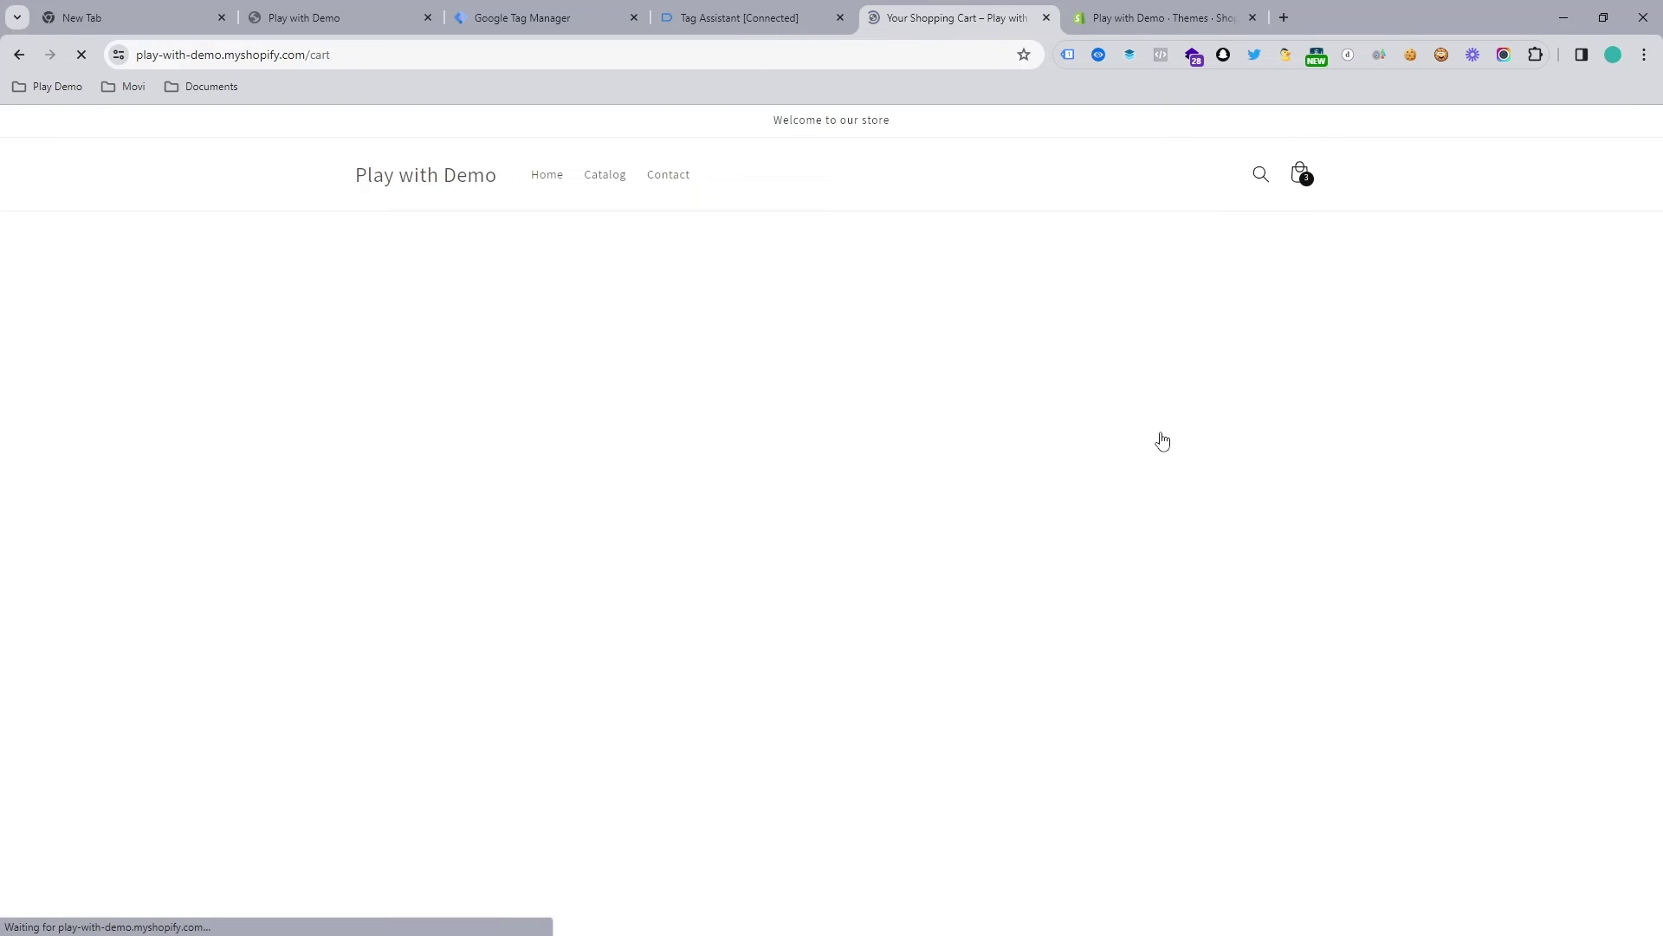
left_click(741, 29)
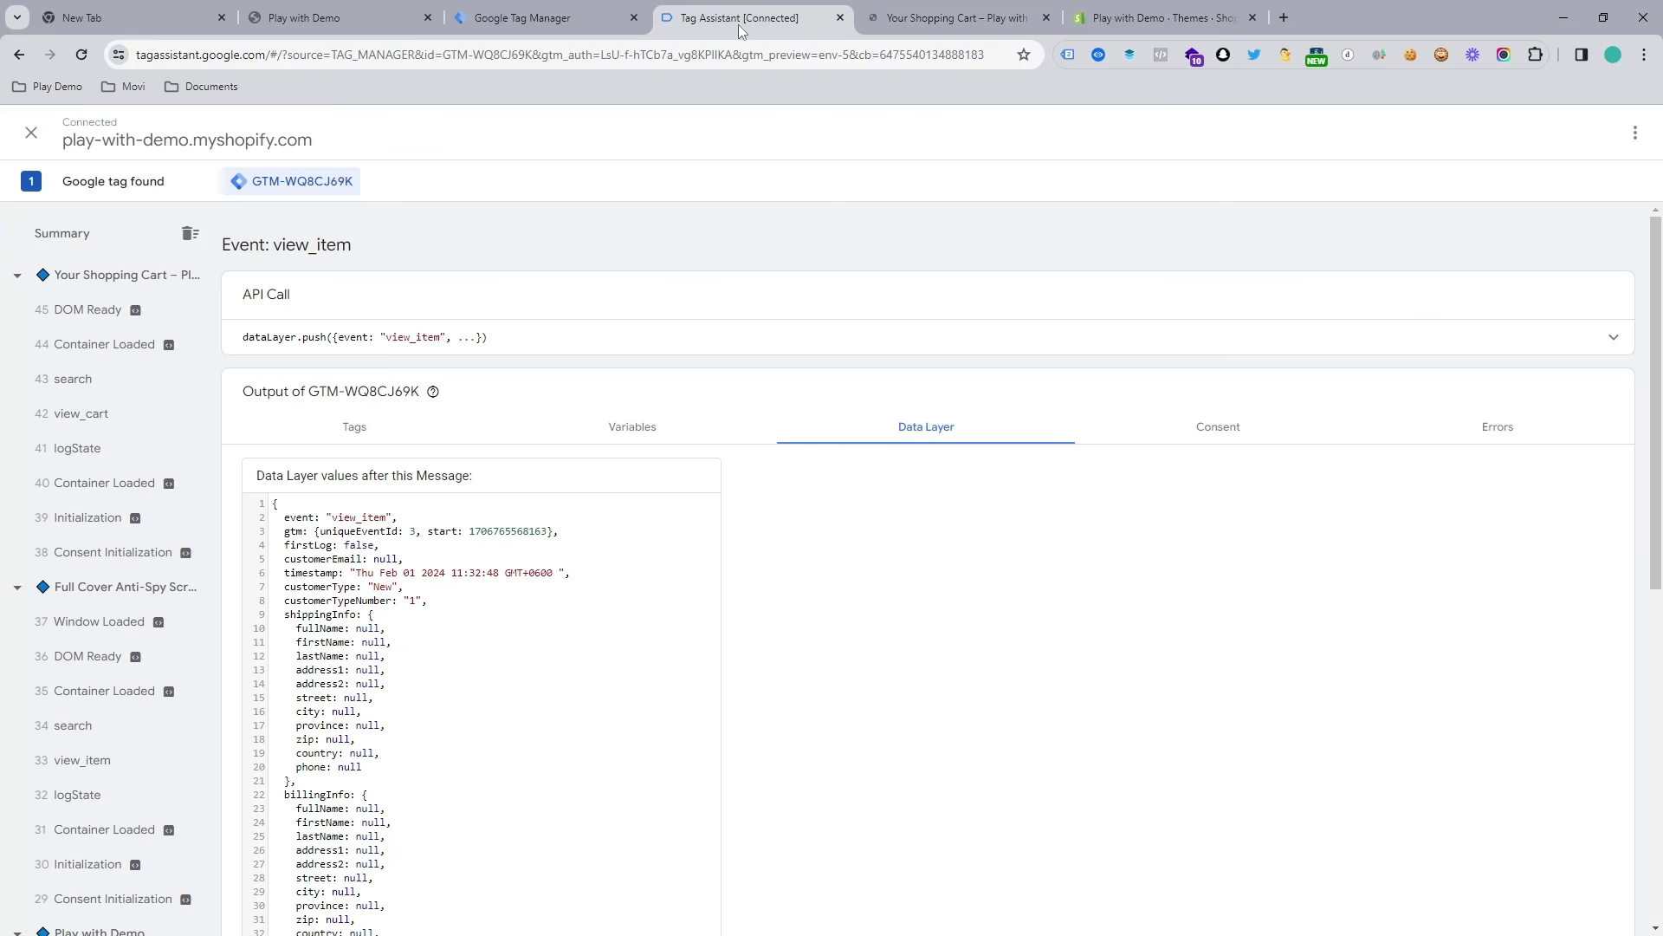
left_click(137, 447)
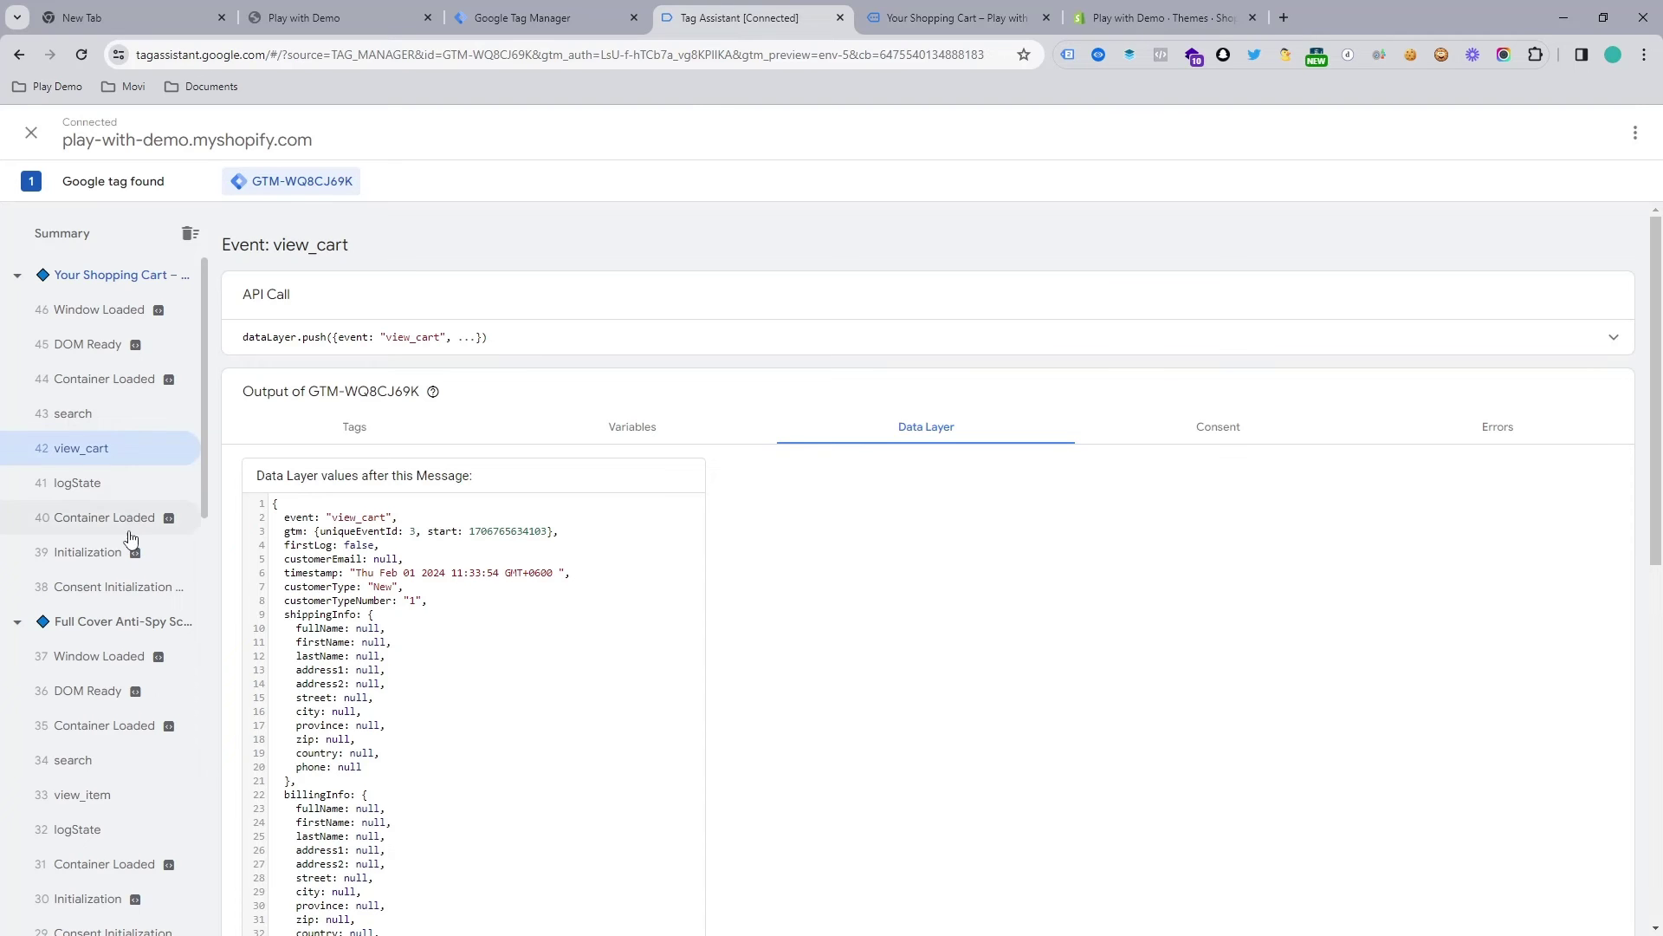
scroll(389, 637, "down", 9)
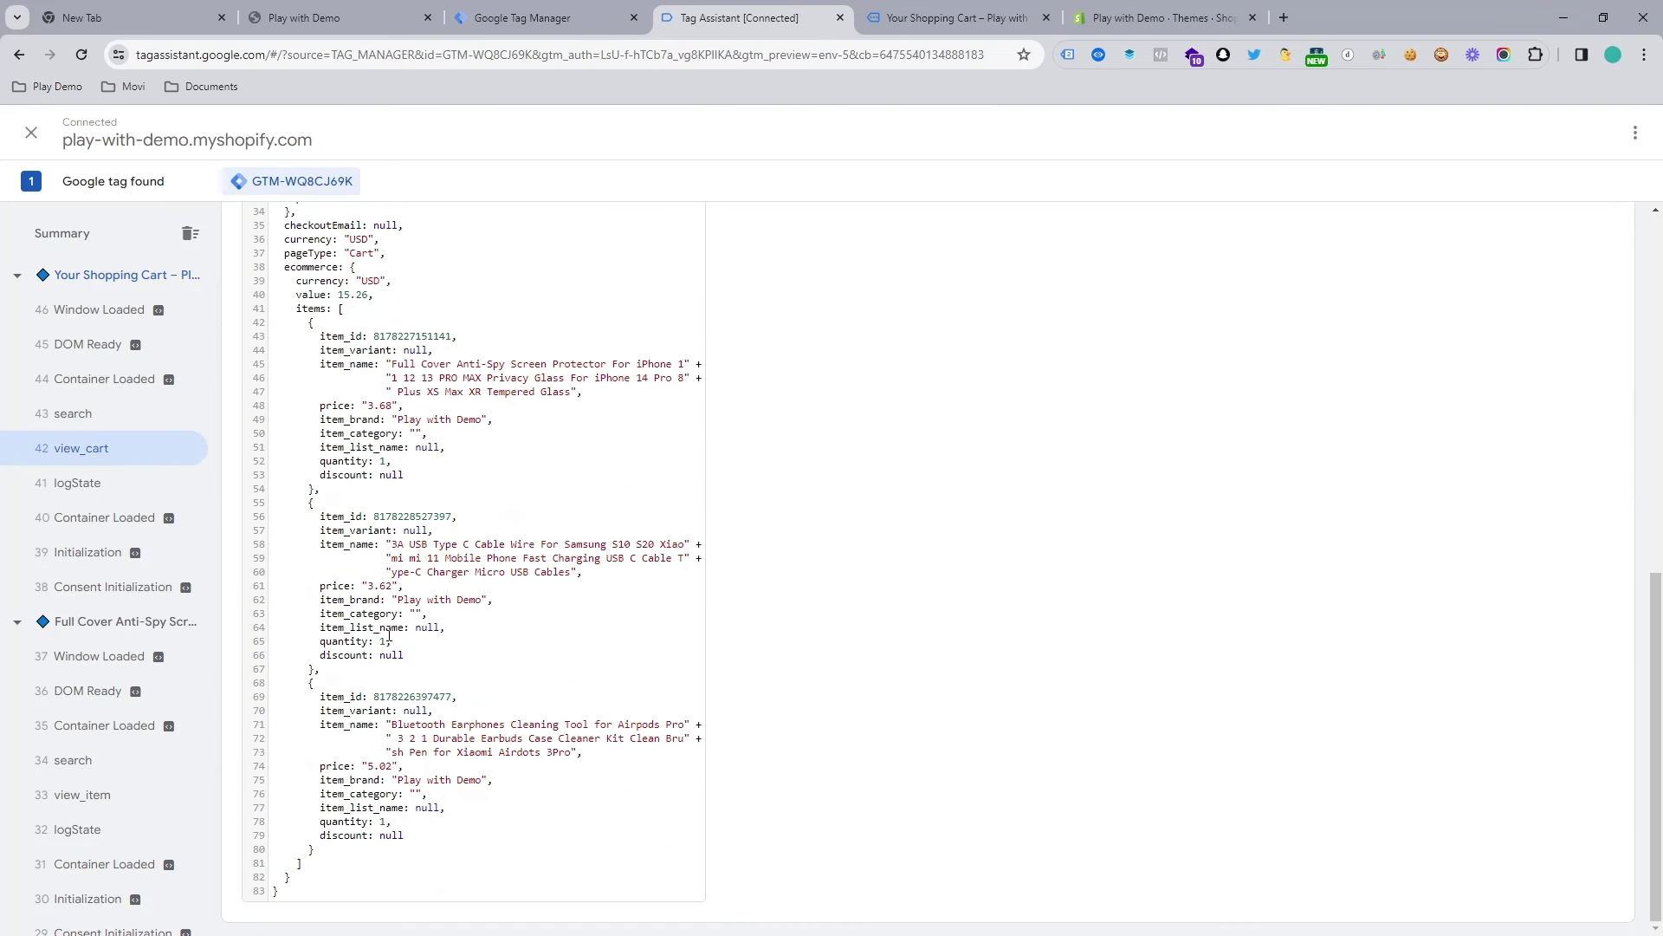
left_click(960, 17)
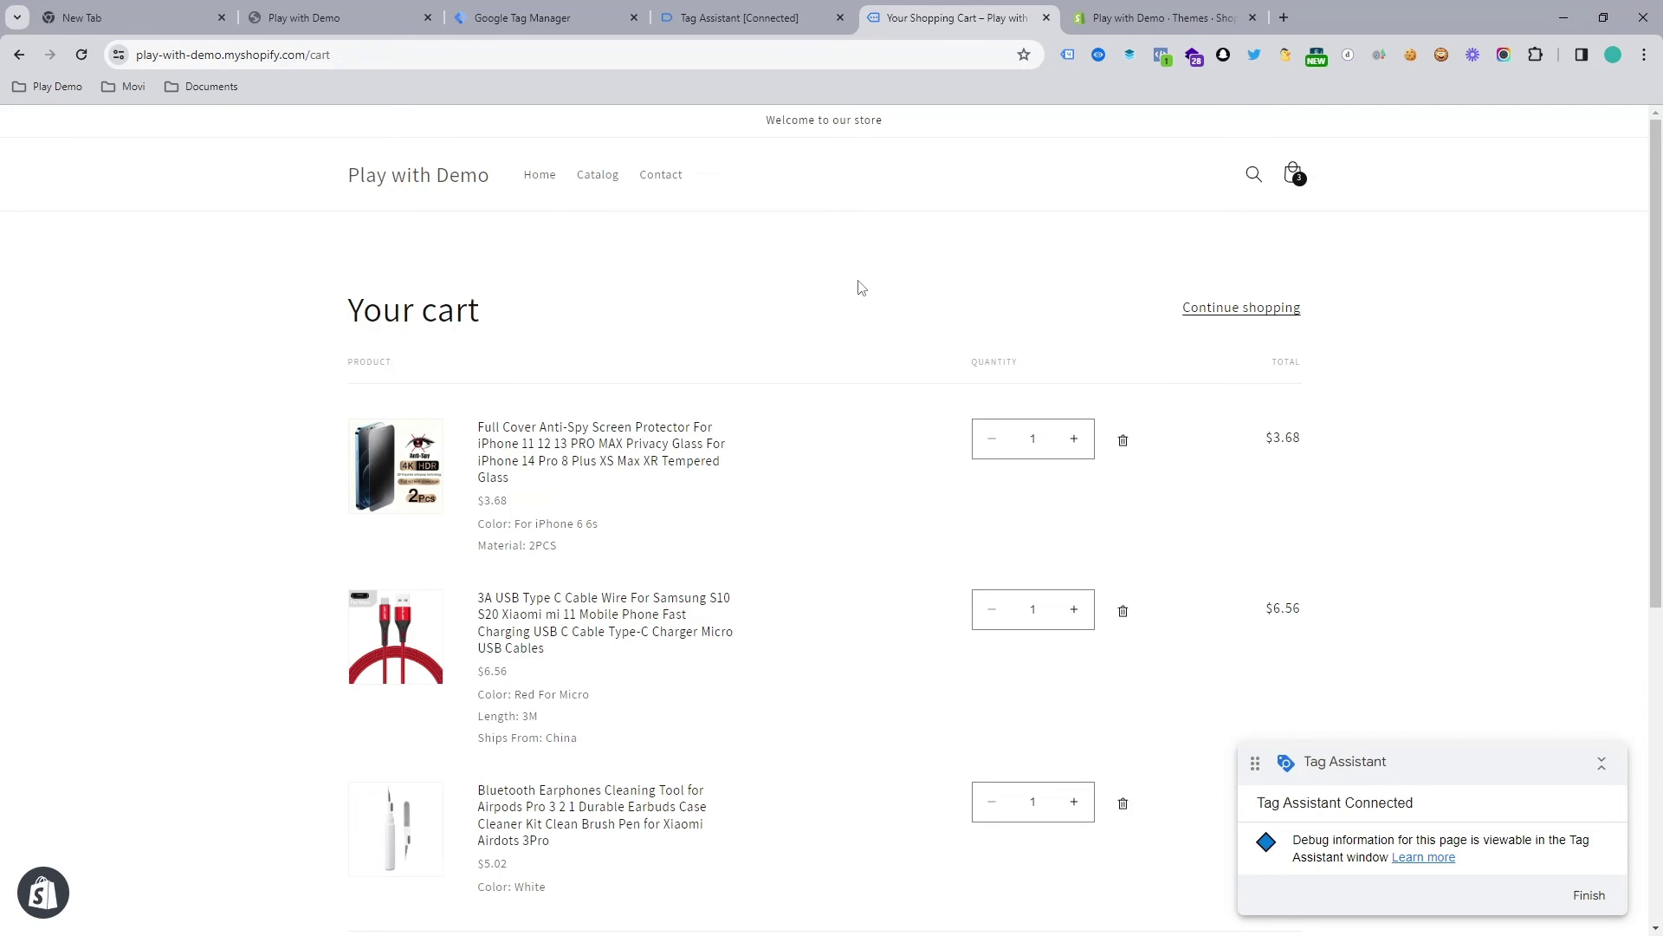
left_click(776, 10)
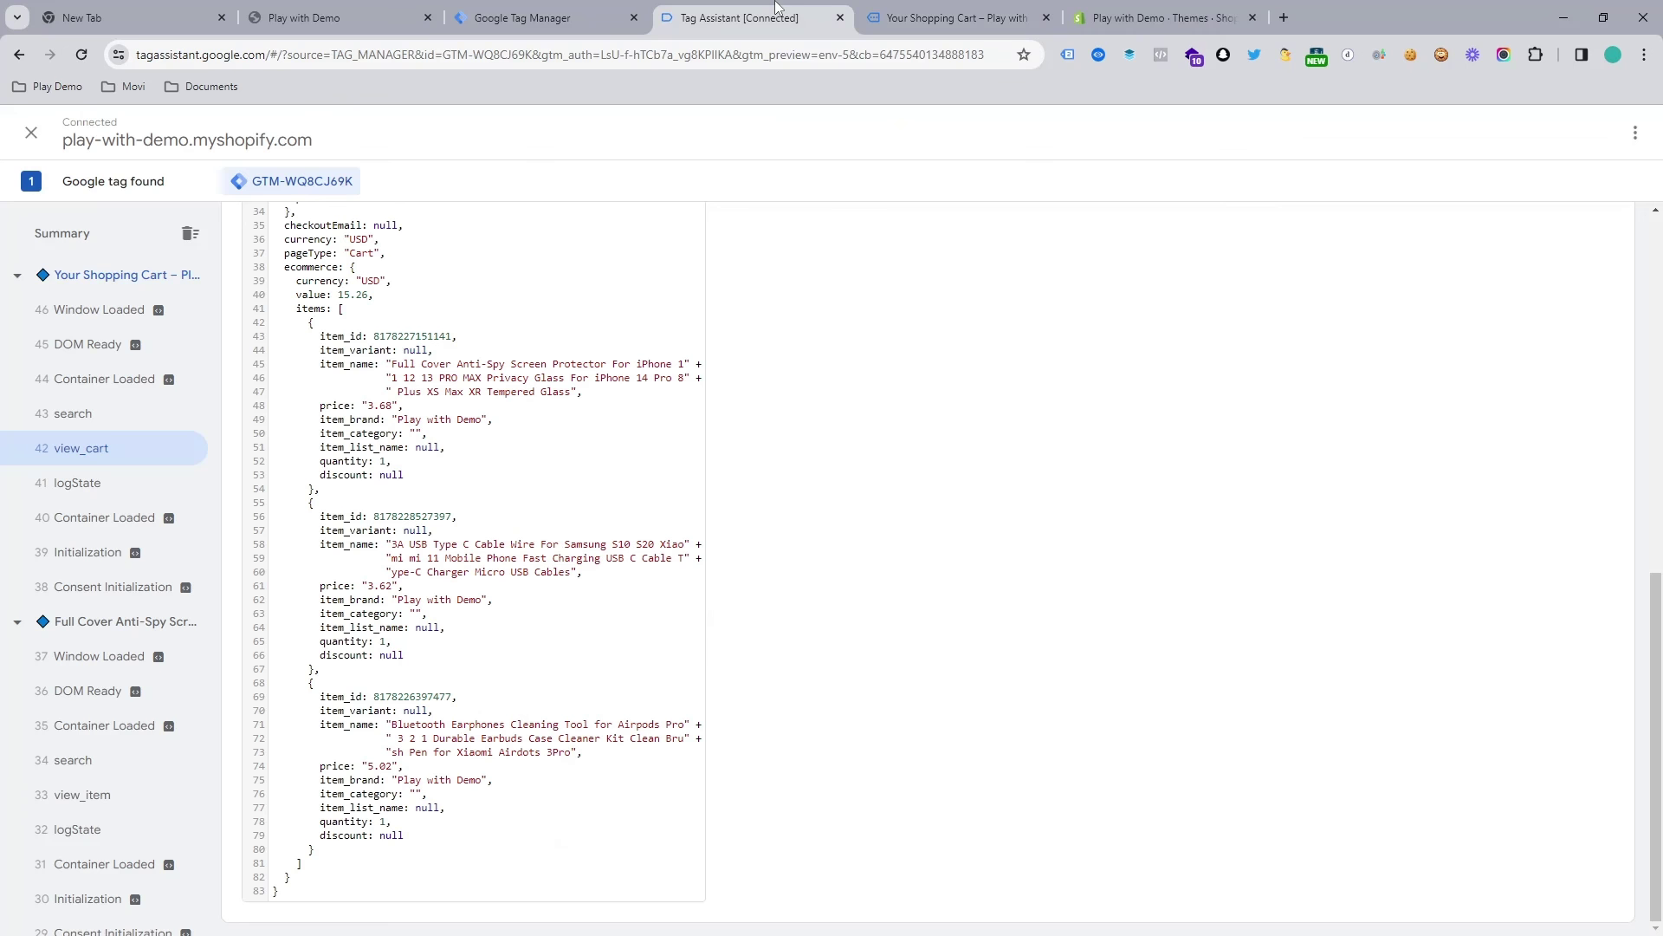
left_click(603, 10)
left_click(949, 17)
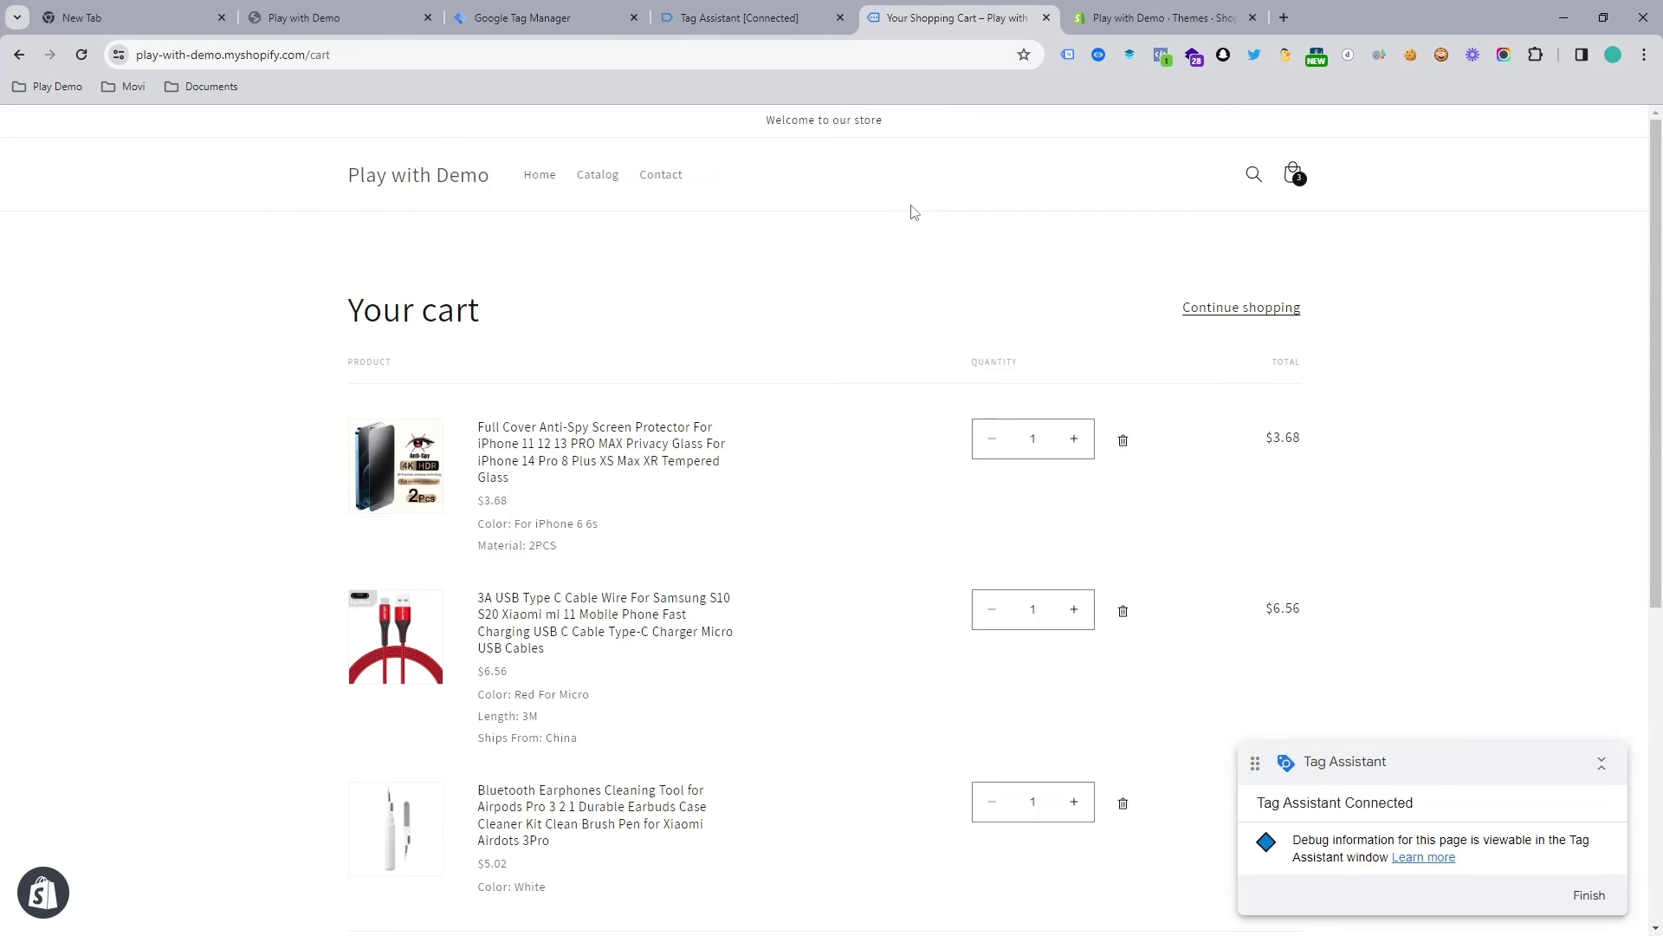
Glance over the Shopify themes page and the store's cart page
left_click(1117, 16)
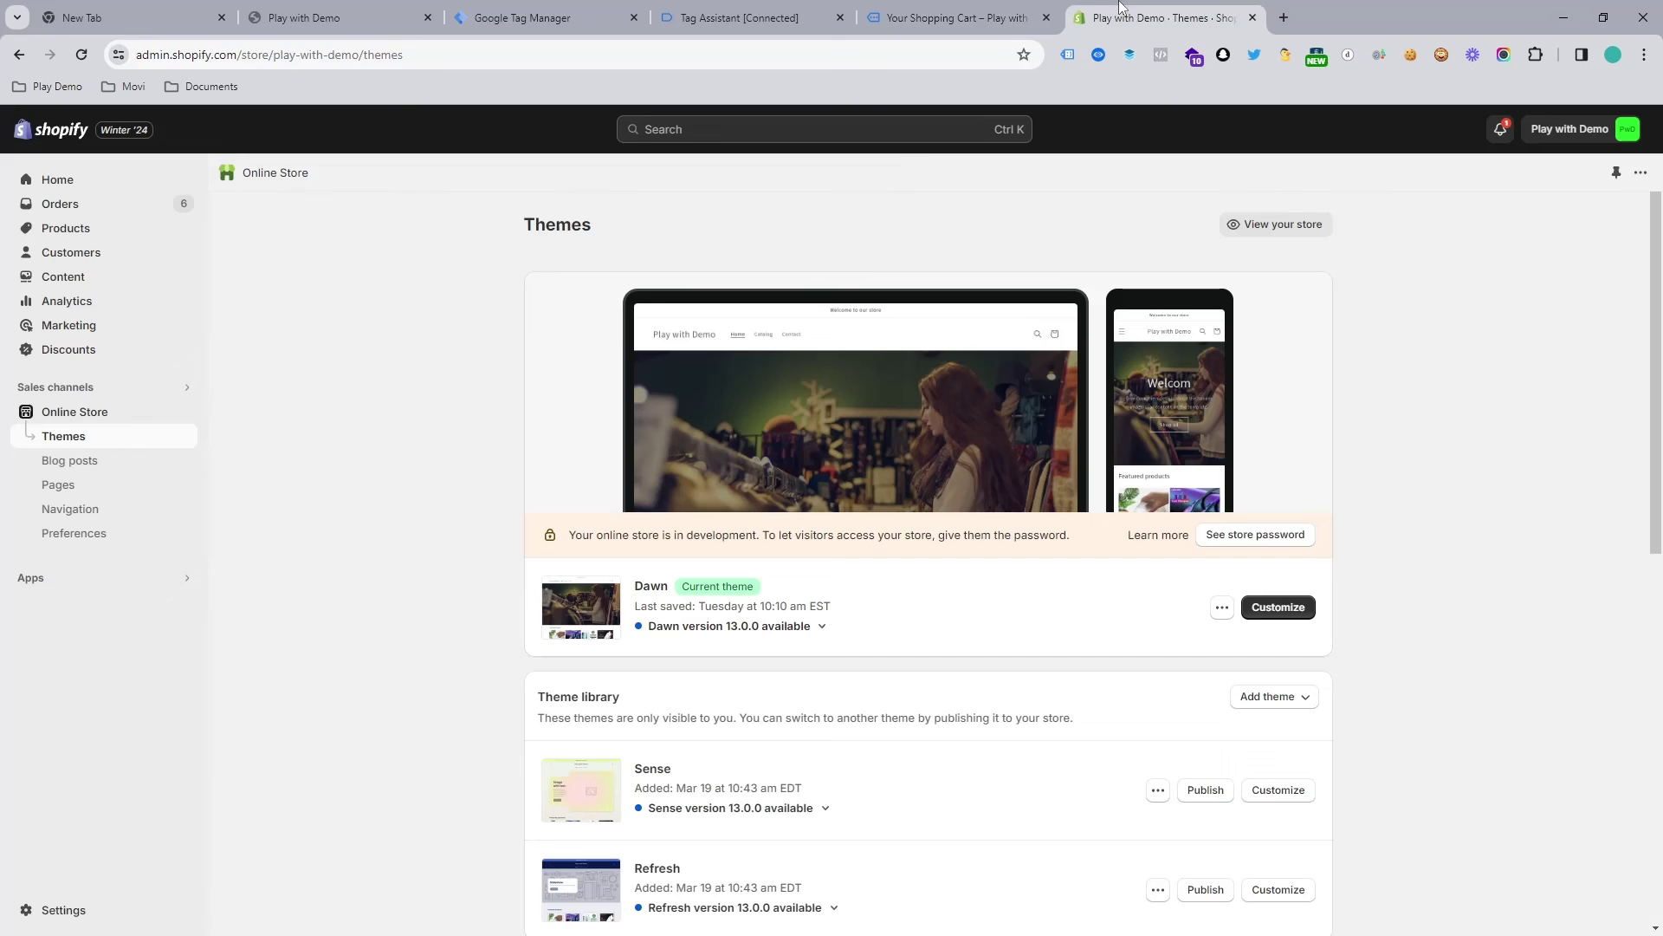
left_click(904, 10)
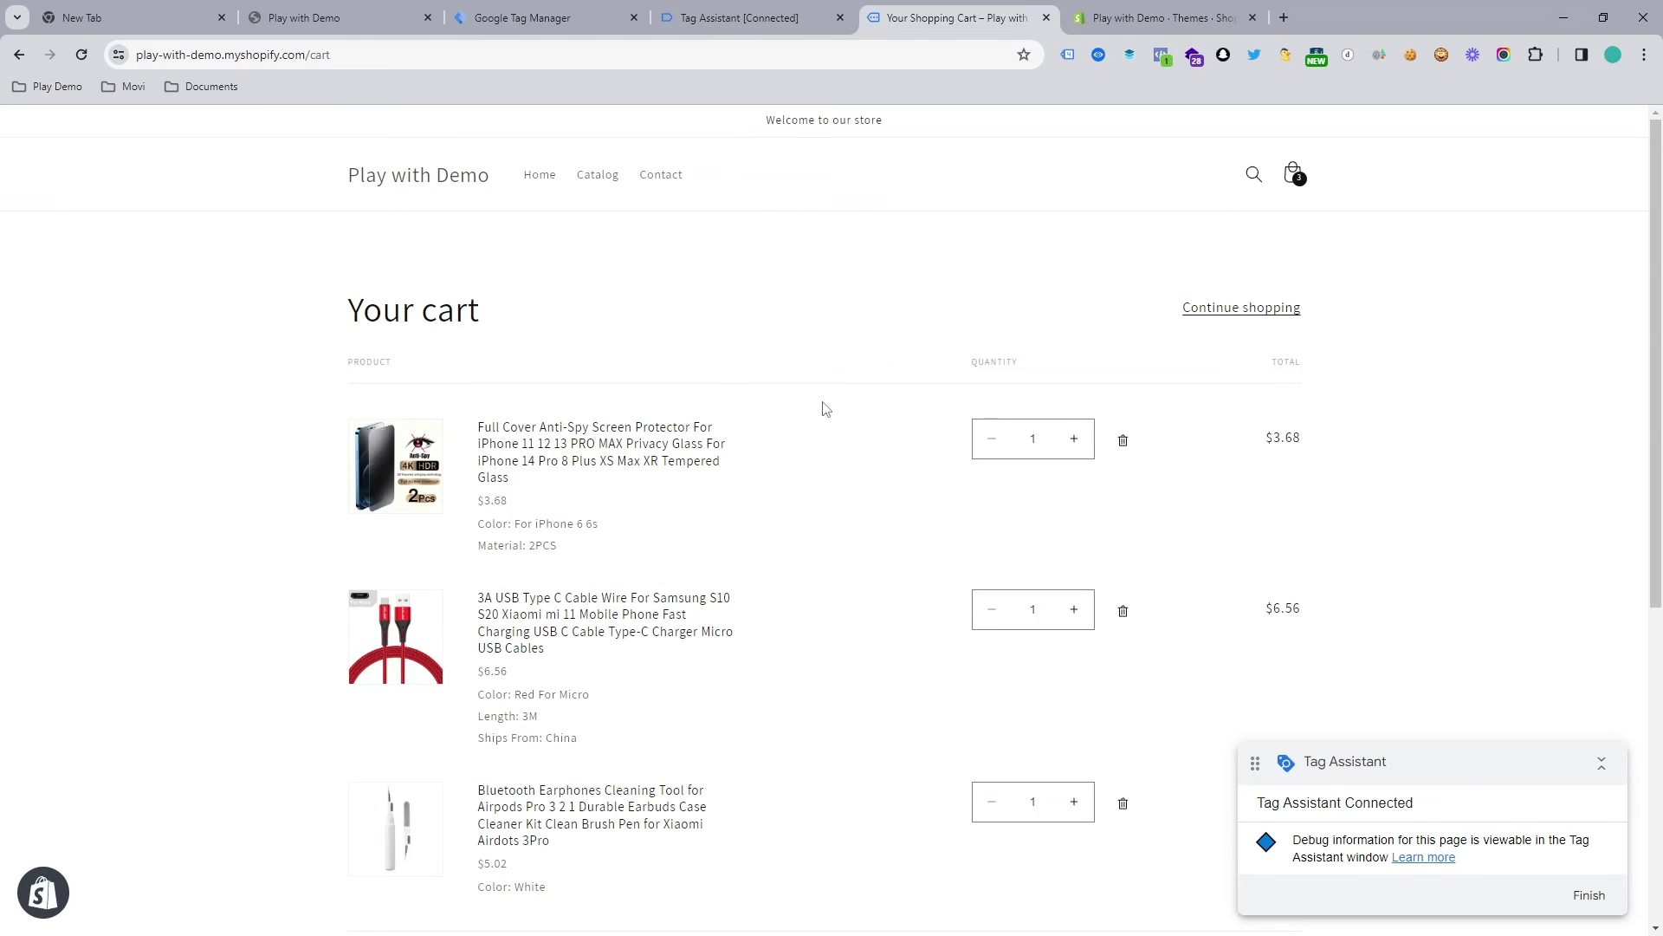
scroll(823, 399, "down", 6)
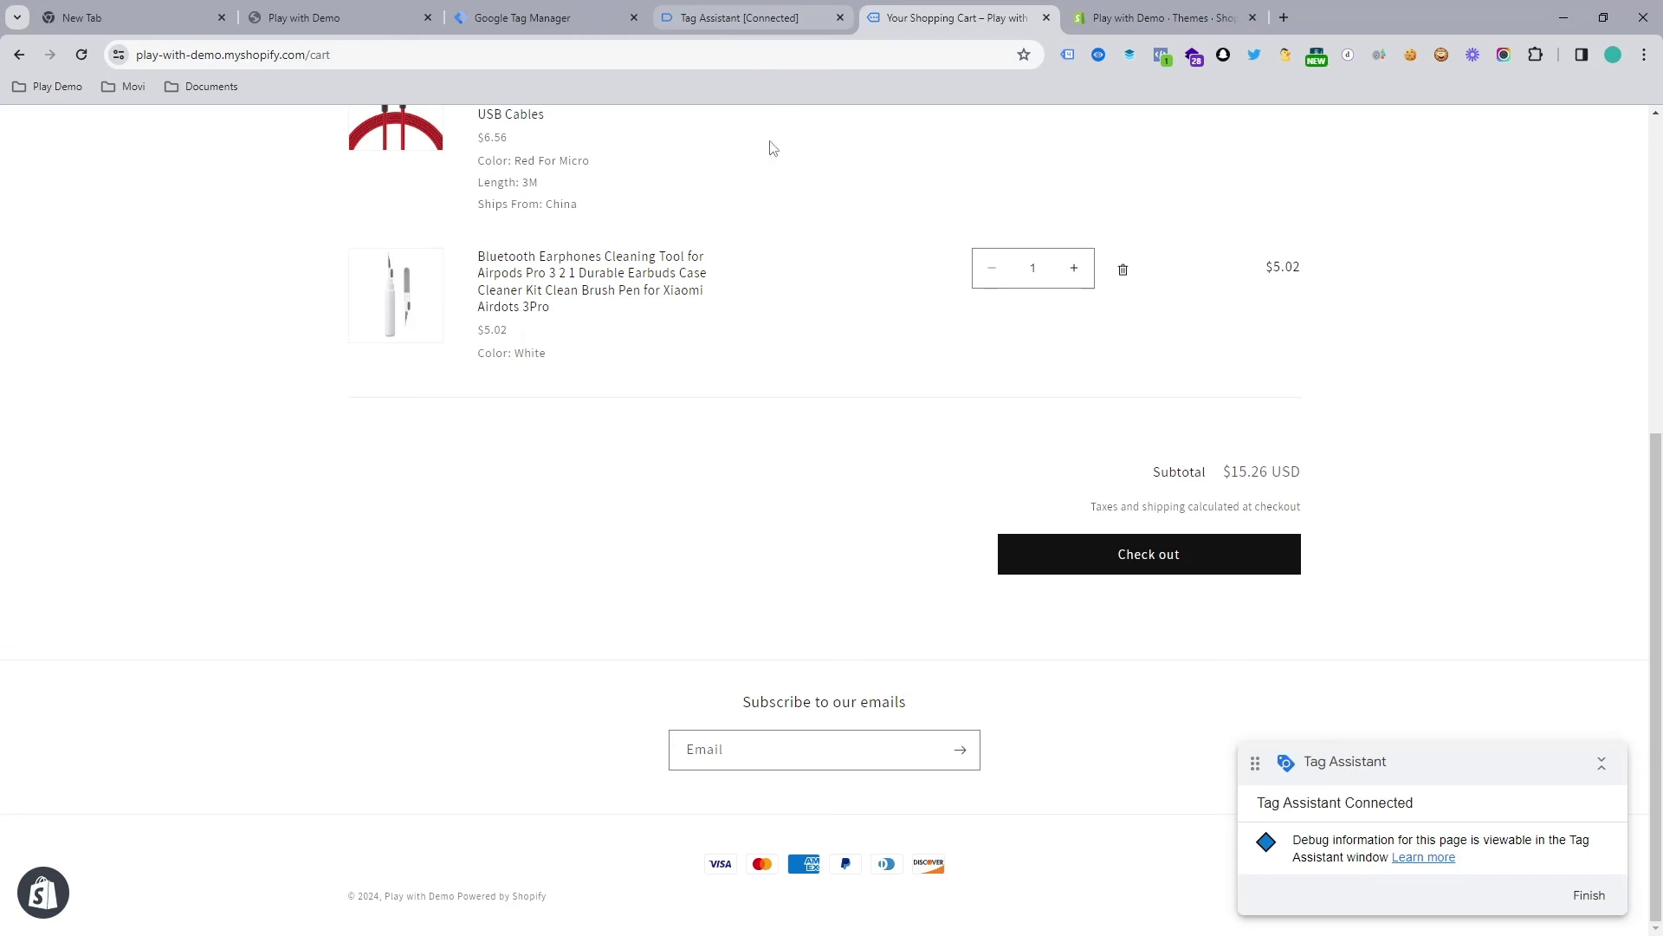
In Tag Assistant, show event 15 view_item's data layer: 3A USB Type C Cable at 3.62 USD
left_click(684, 7)
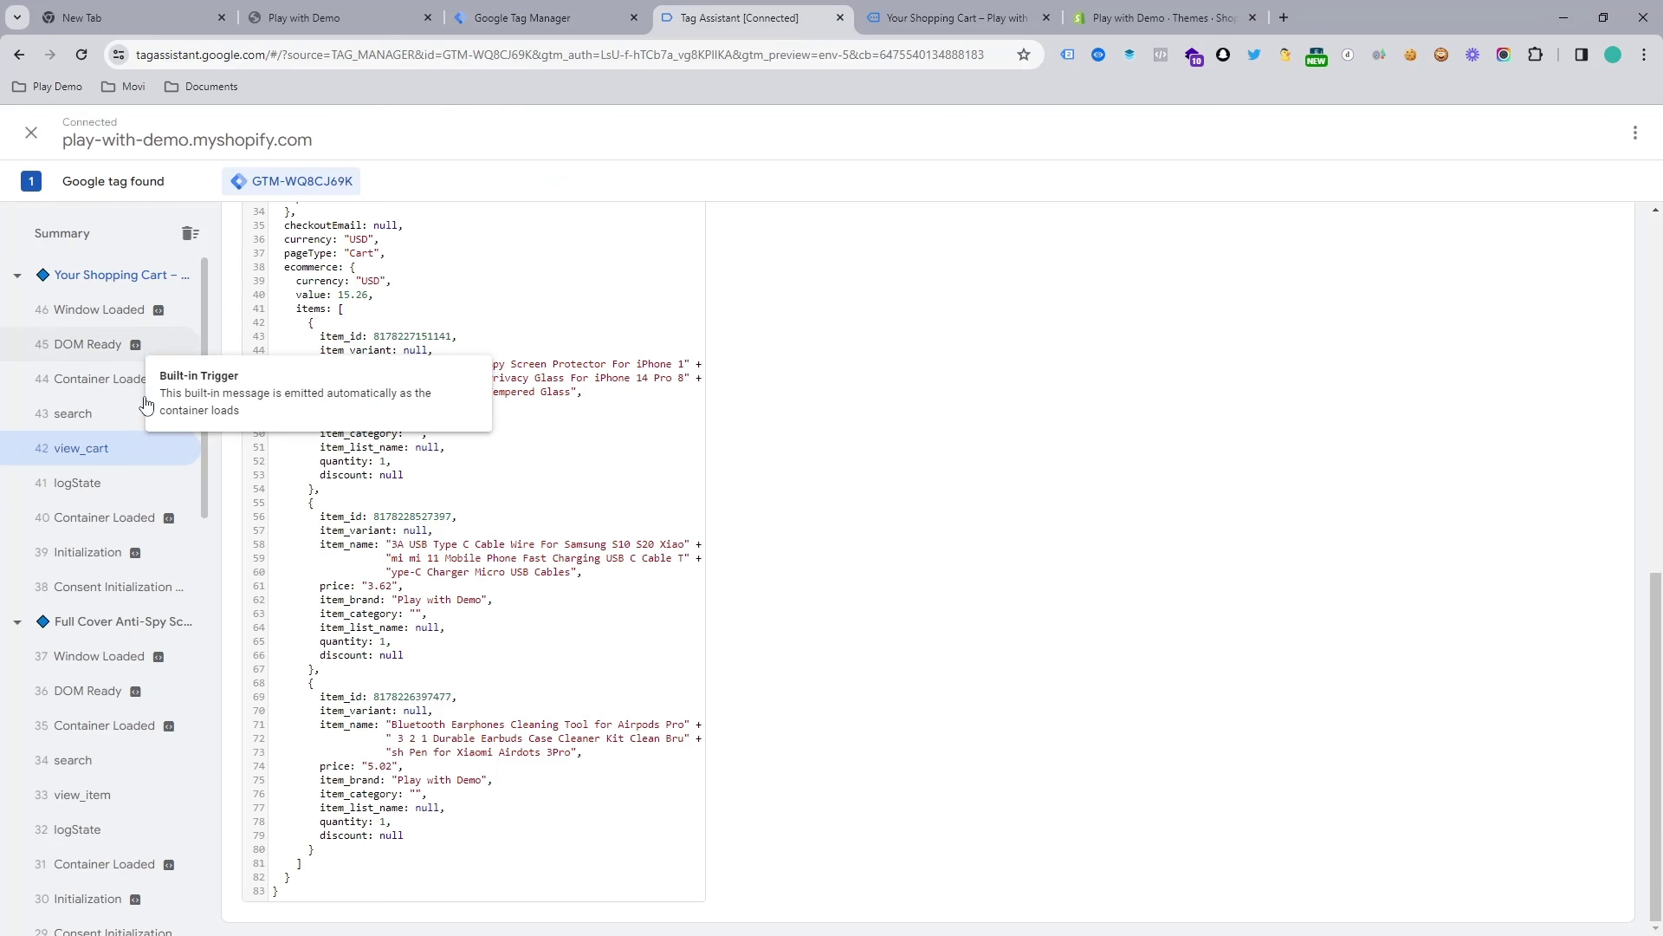
scroll(117, 606, "down", 12)
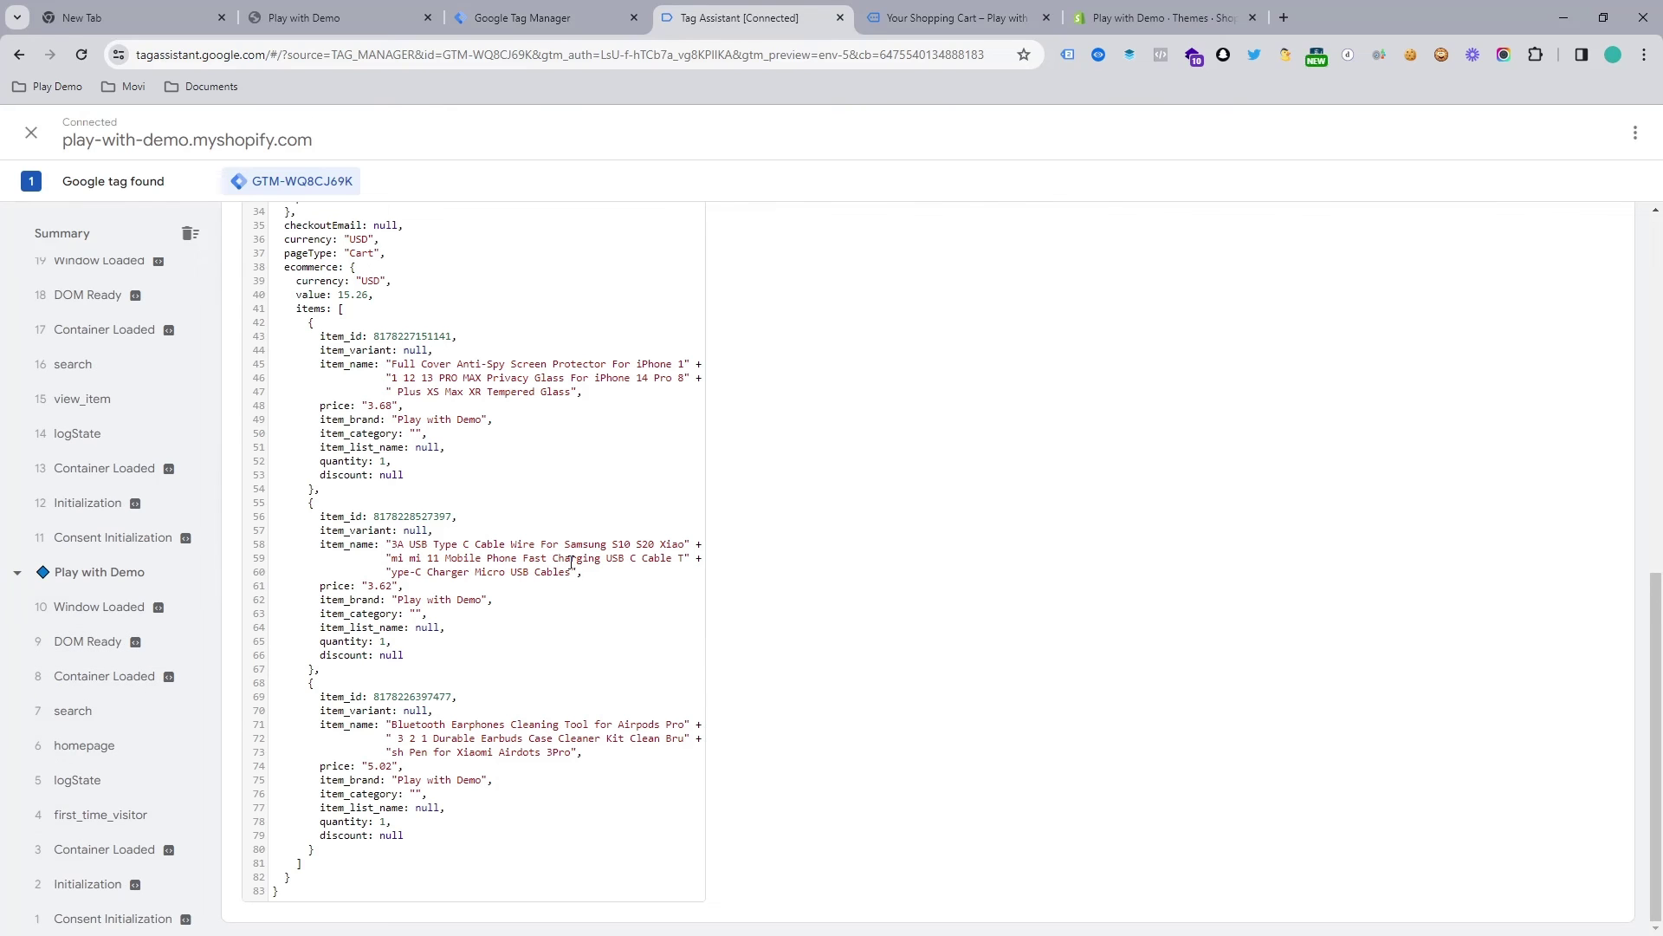
scroll(527, 544, "up", 4)
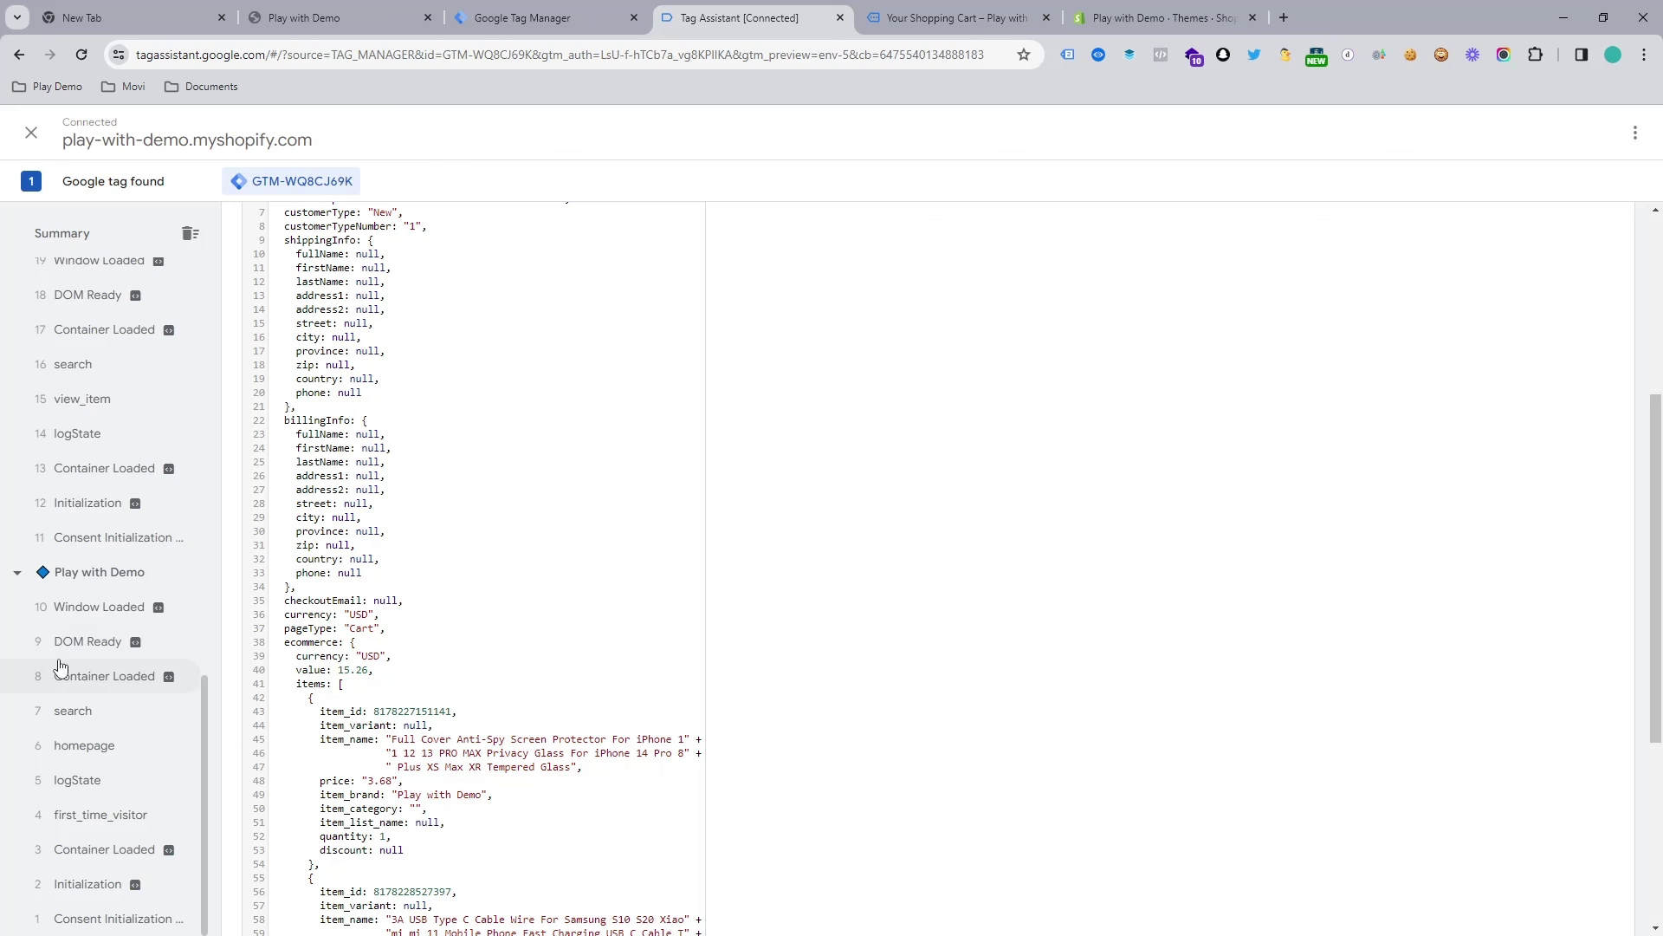
left_click(117, 407)
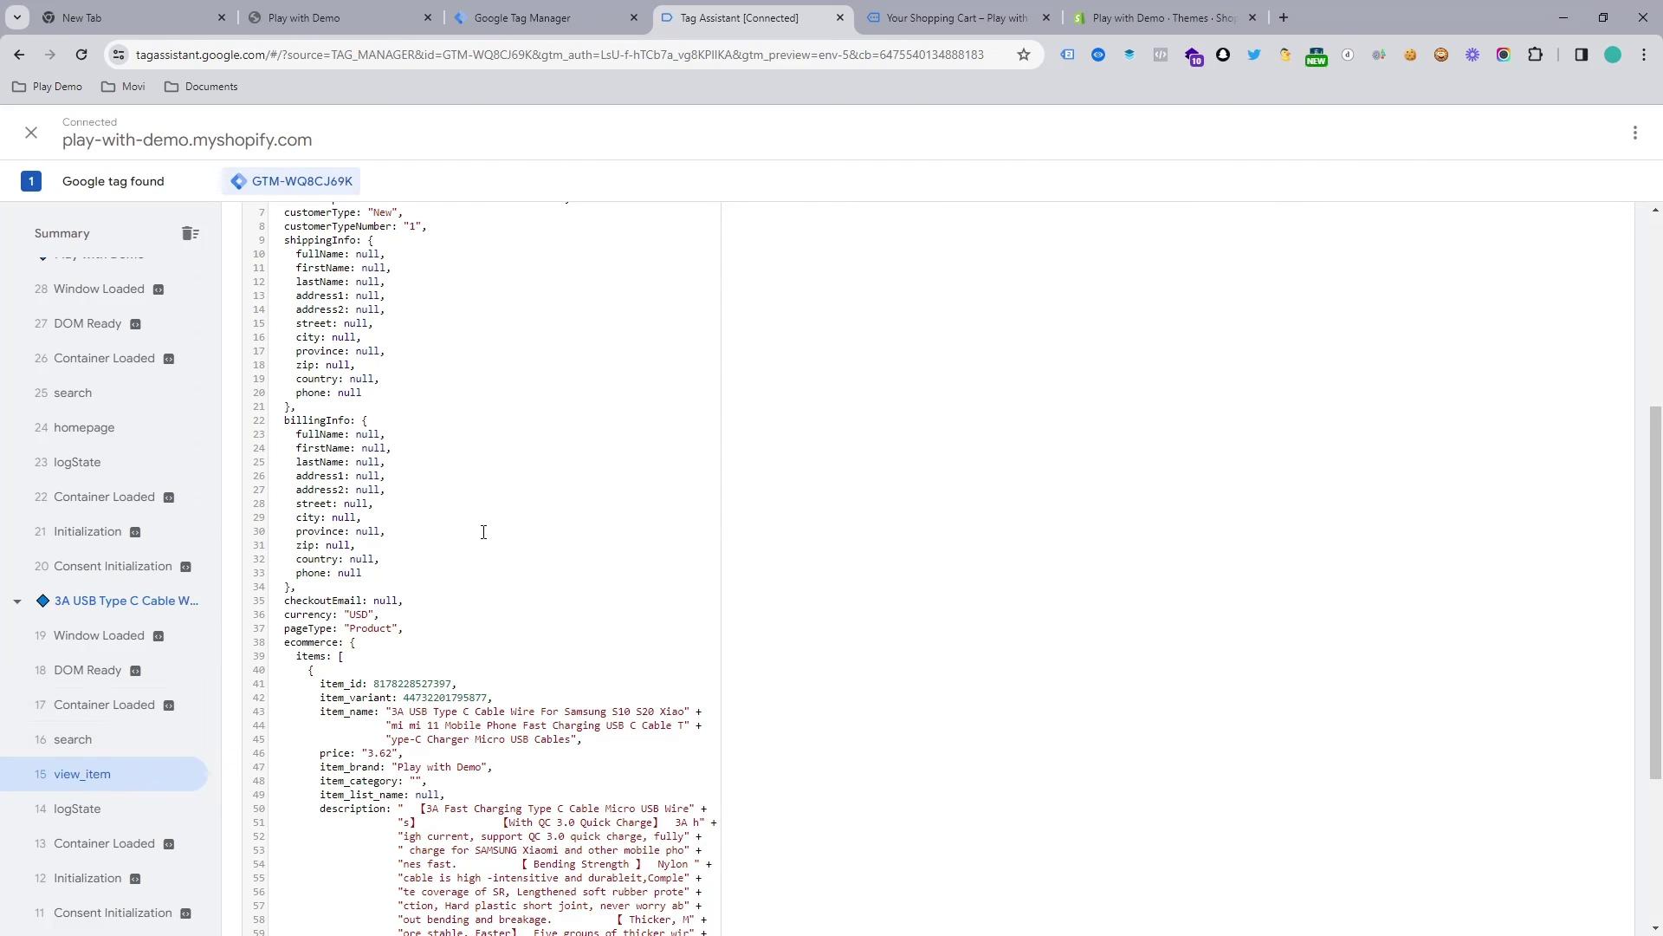
scroll(1020, 477, "up", 4)
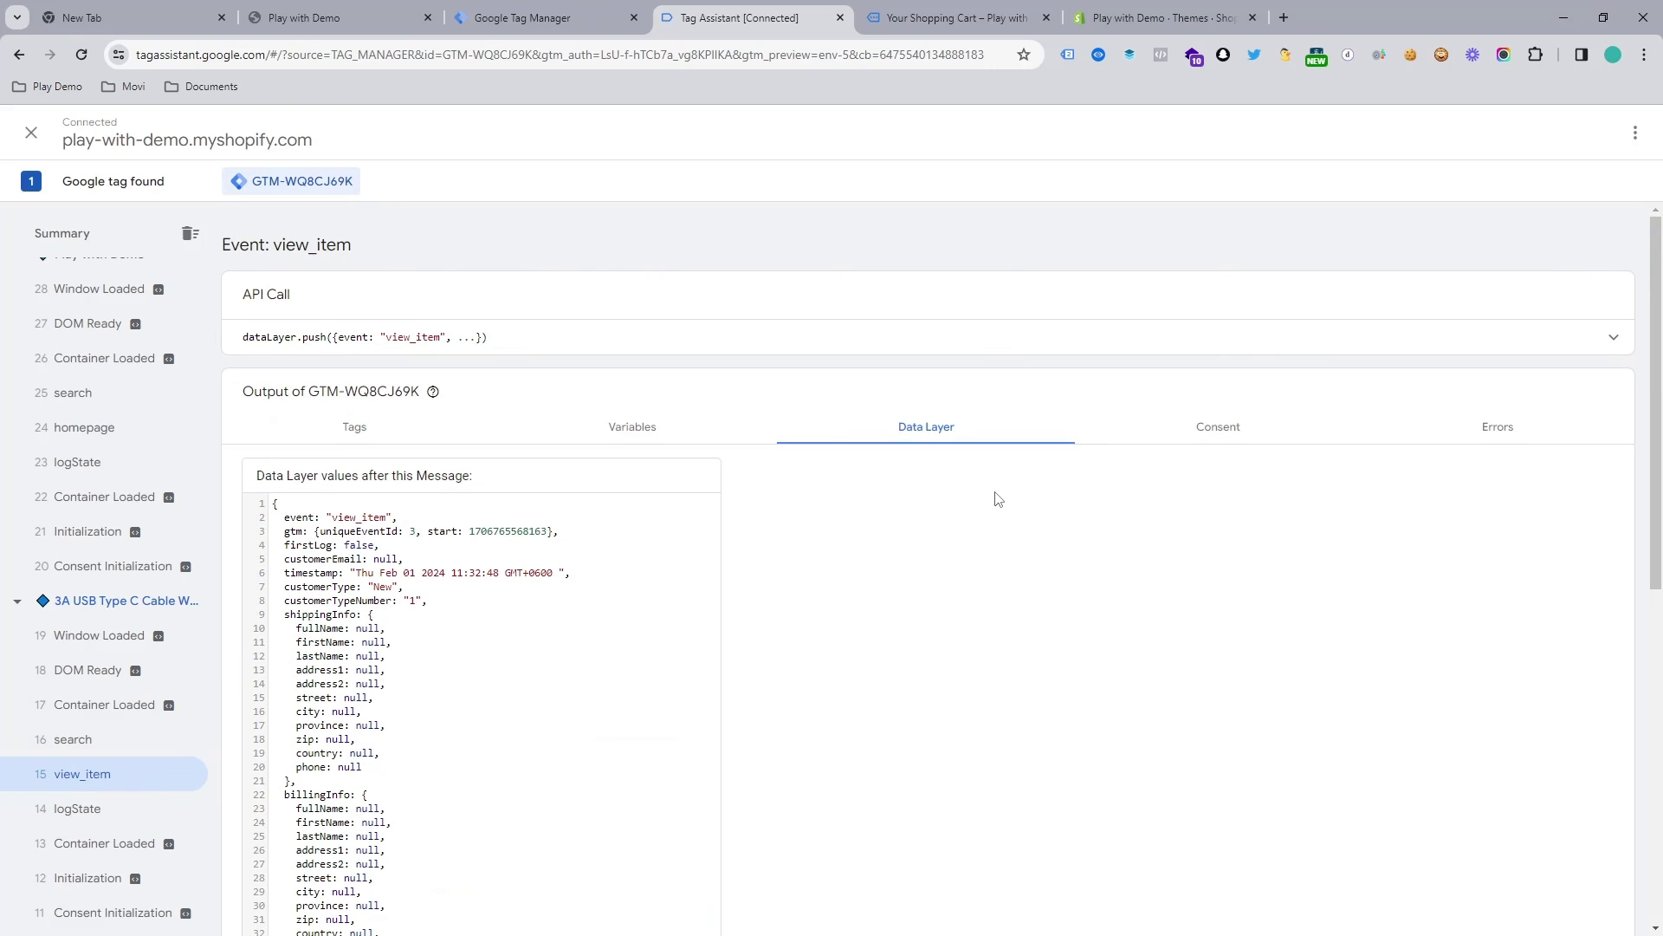